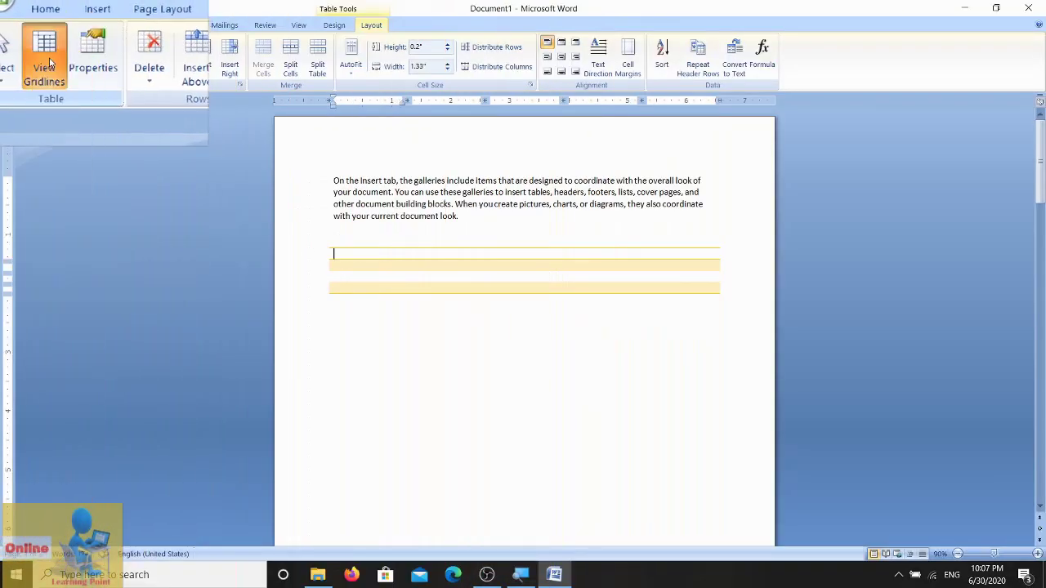
Toggle the table's dotted gridlines and preview table properties before starting a blank document
click(48, 62)
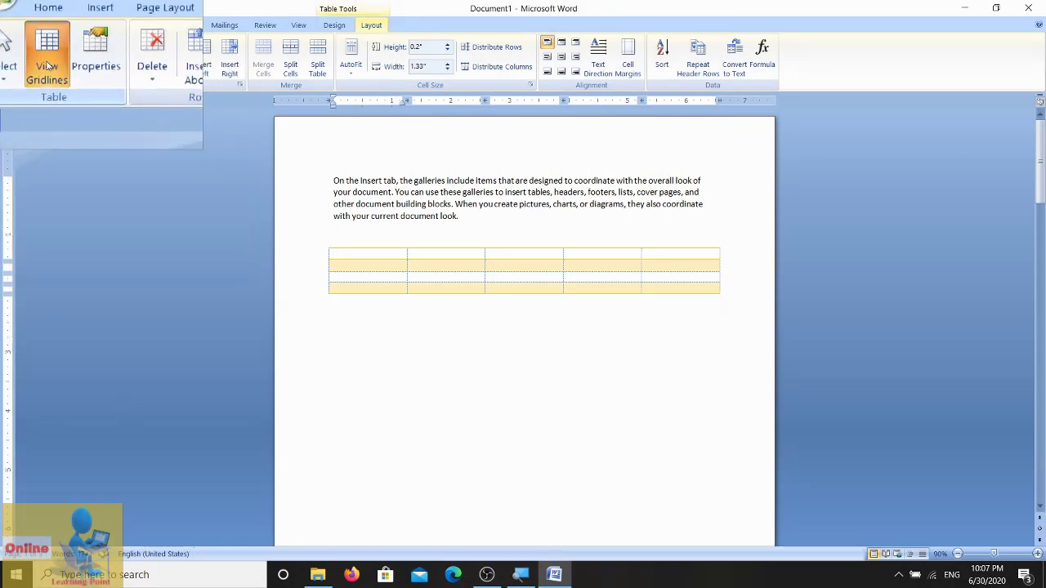
click(48, 65)
click(48, 65)
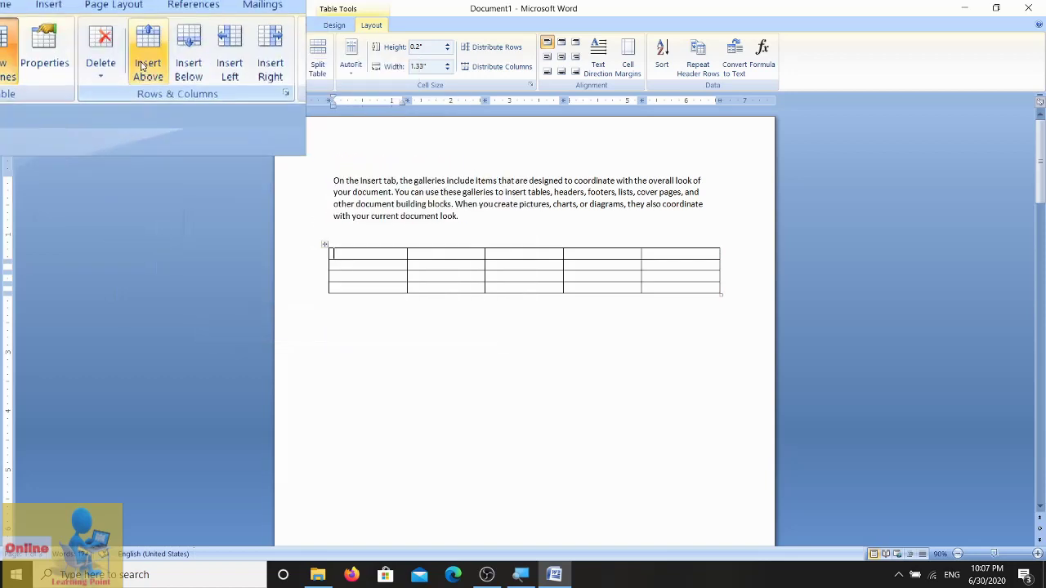
click(80, 58)
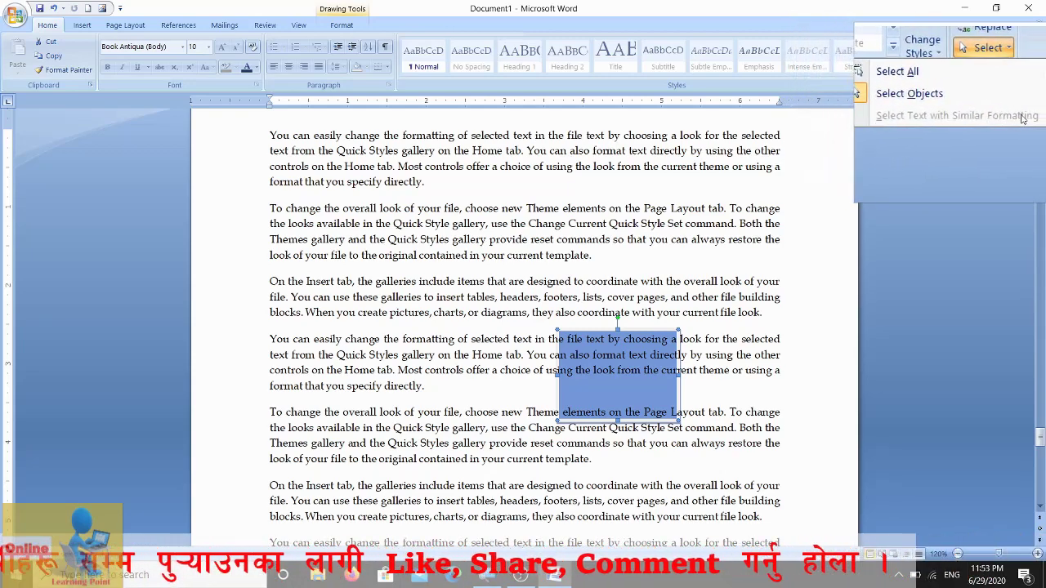
click(393, 234)
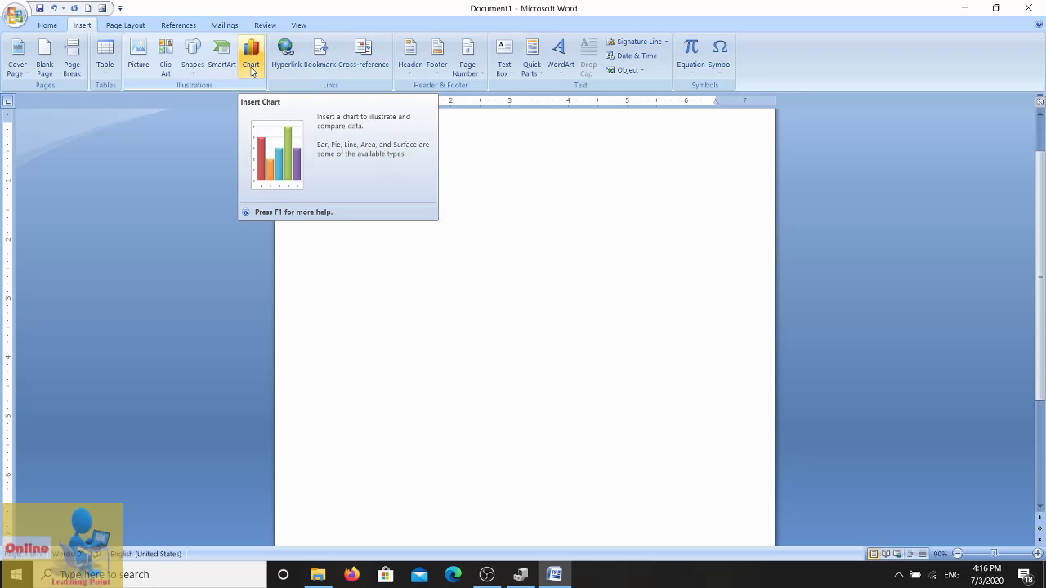
Insert a Clustered Column chart after browsing the Line, Pie, Stock and Surface chart types
click(252, 71)
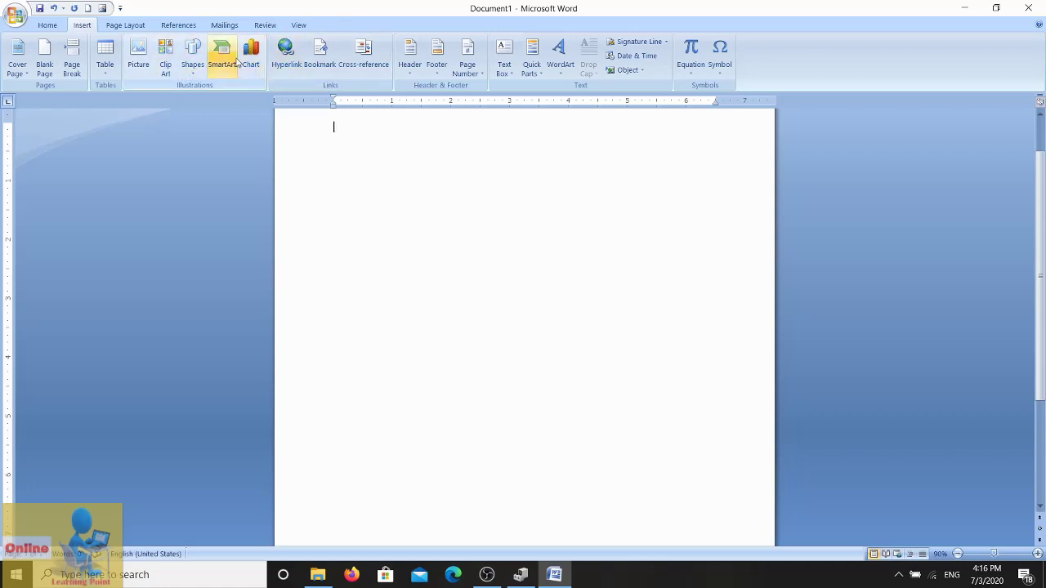
click(254, 68)
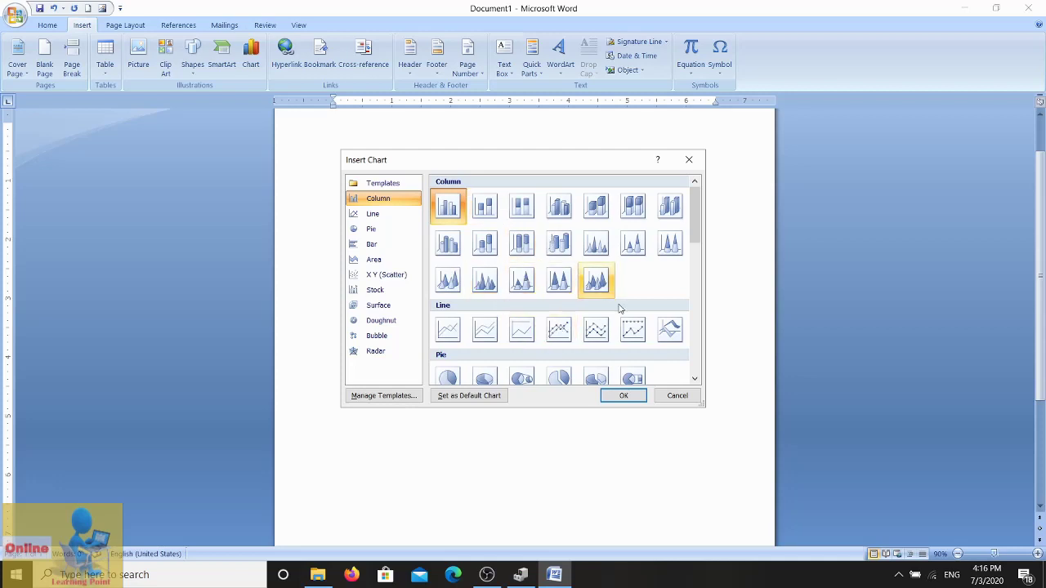
double_click(696, 380)
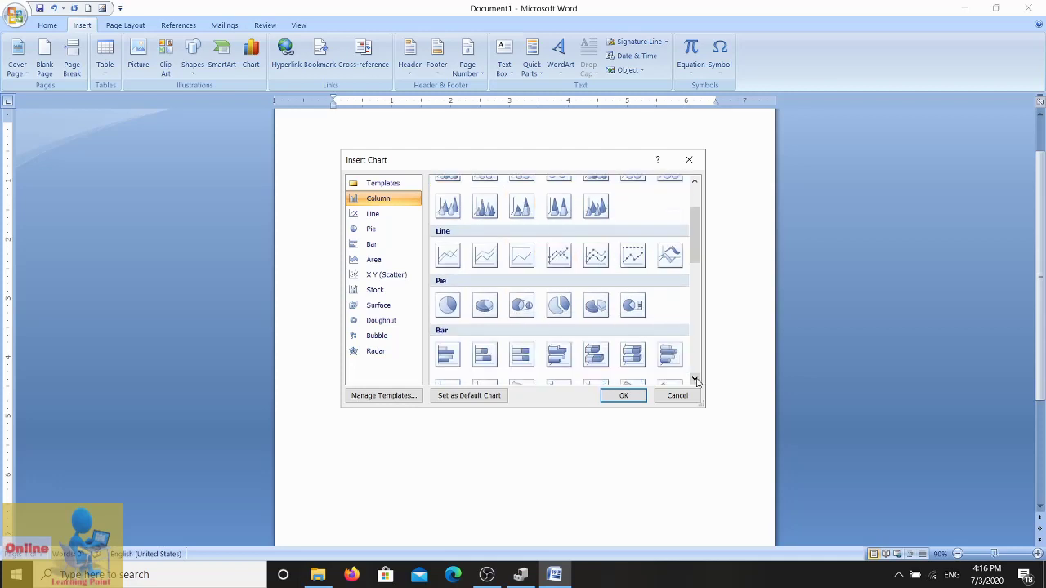
double_click(695, 183)
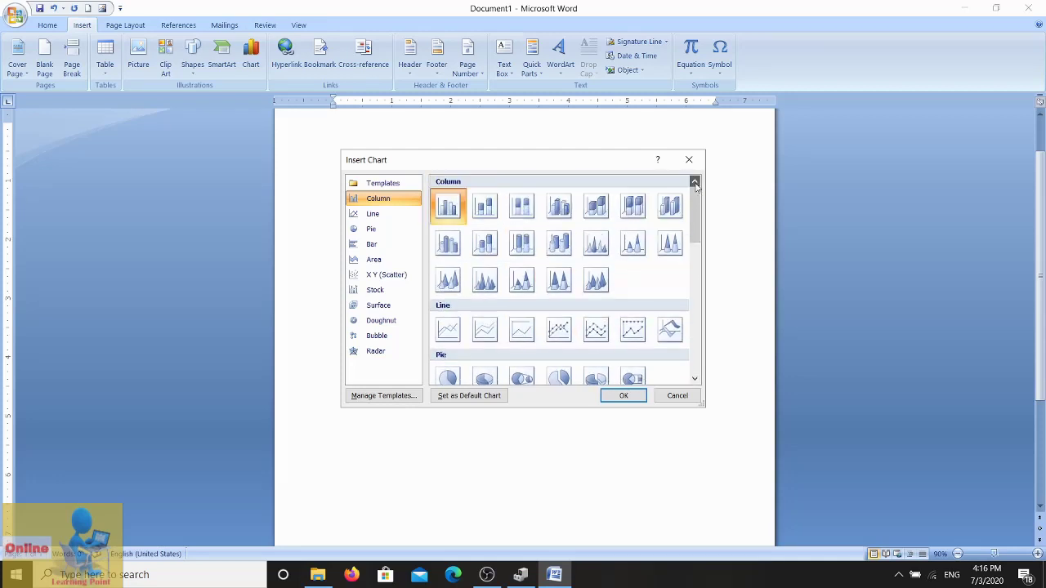
click(373, 213)
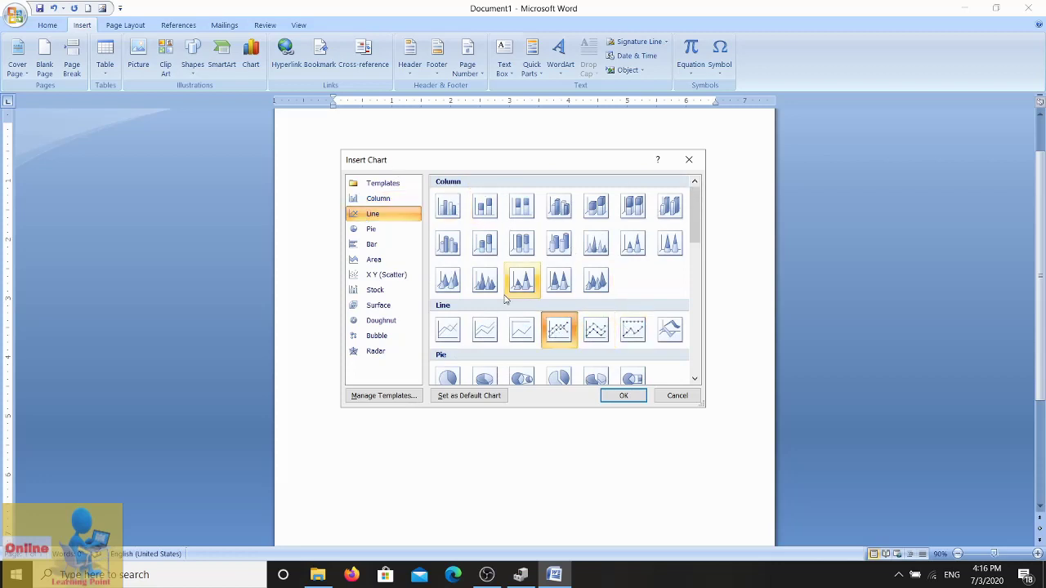
click(362, 233)
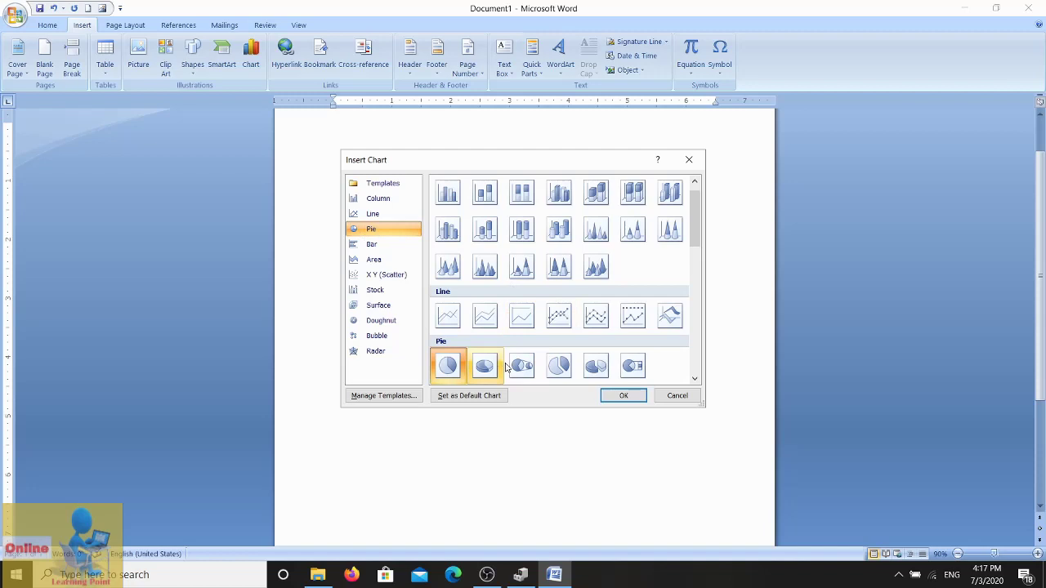
click(374, 292)
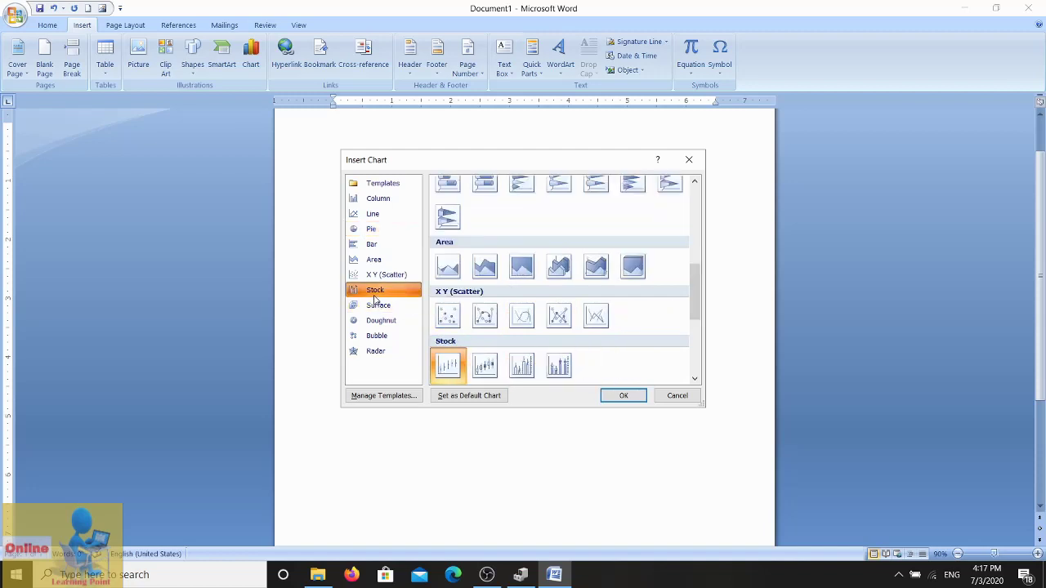
click(372, 307)
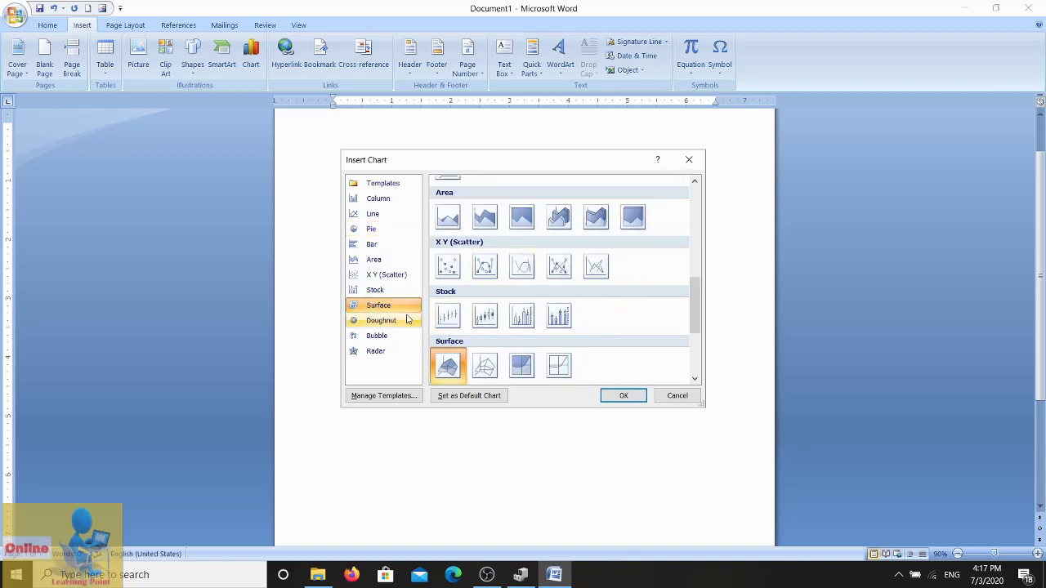
click(376, 200)
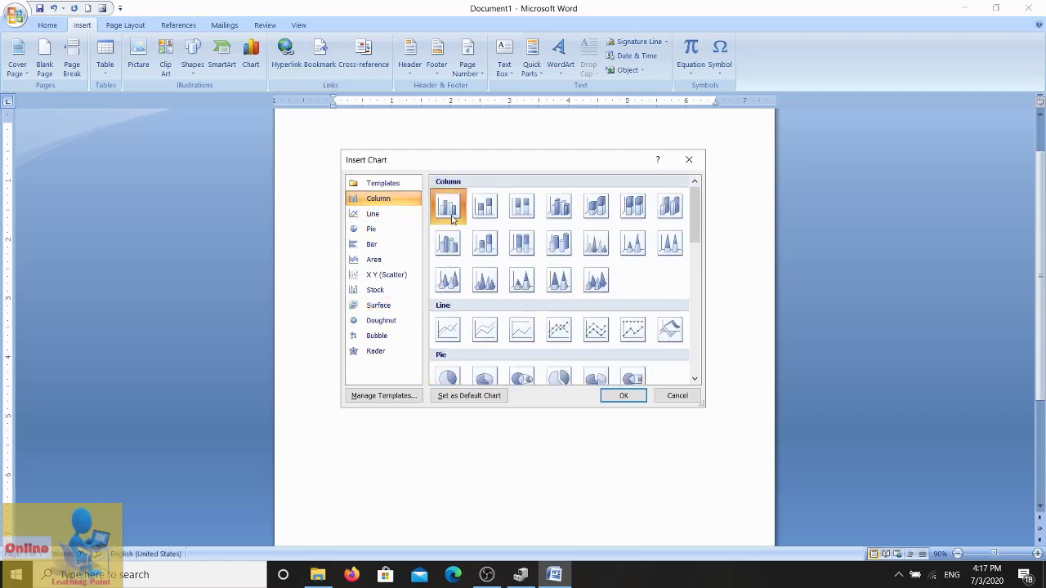
click(621, 398)
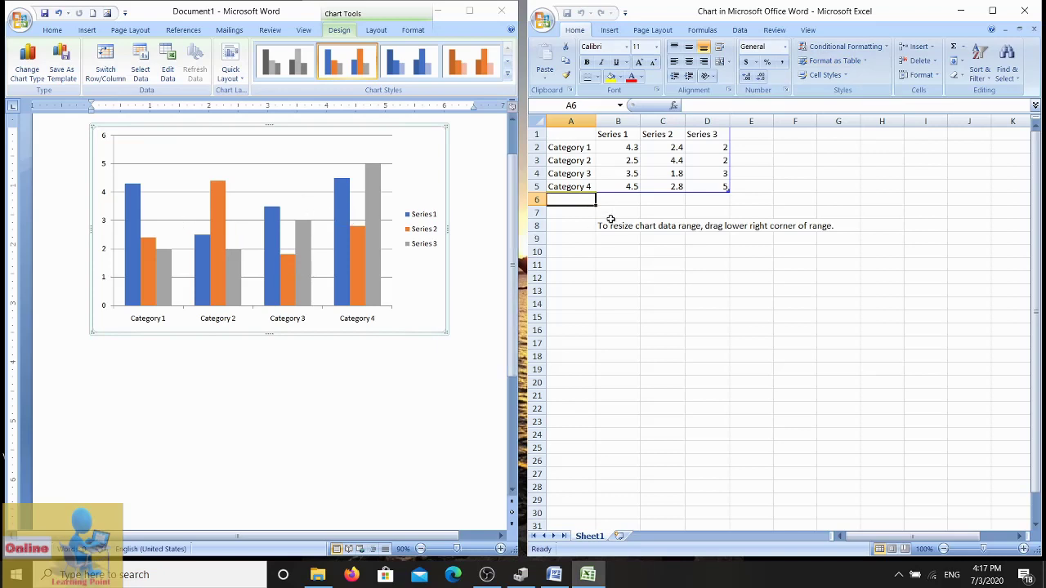
Select header cell A1 in the chart's Excel data sheet
click(576, 135)
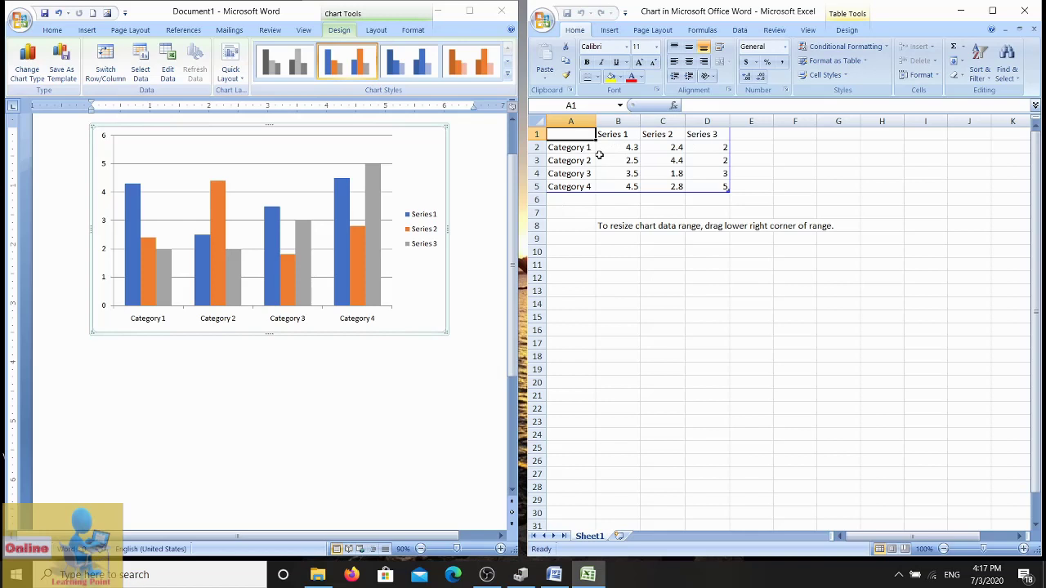
Enter 'Classes' in A1 and 'Class 1' through 'Class 4' in A2:A5
text(C)
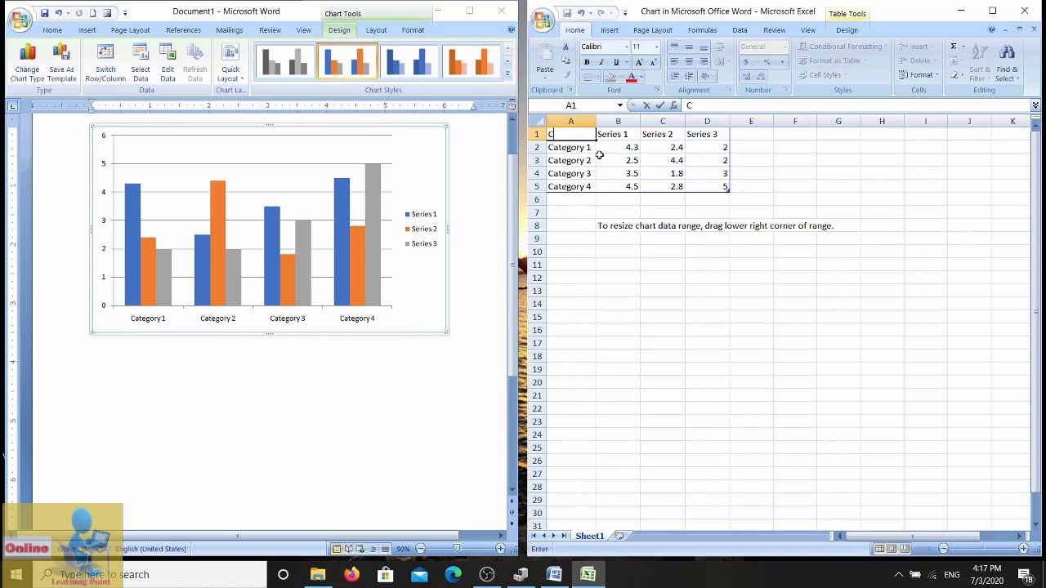
text(lasses)
key(Return)
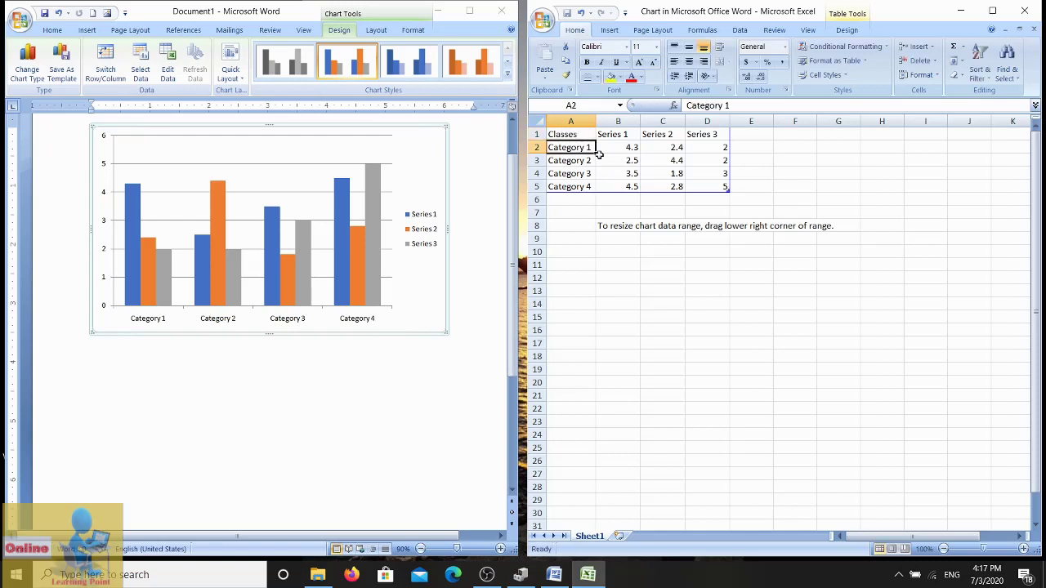
text(Class)
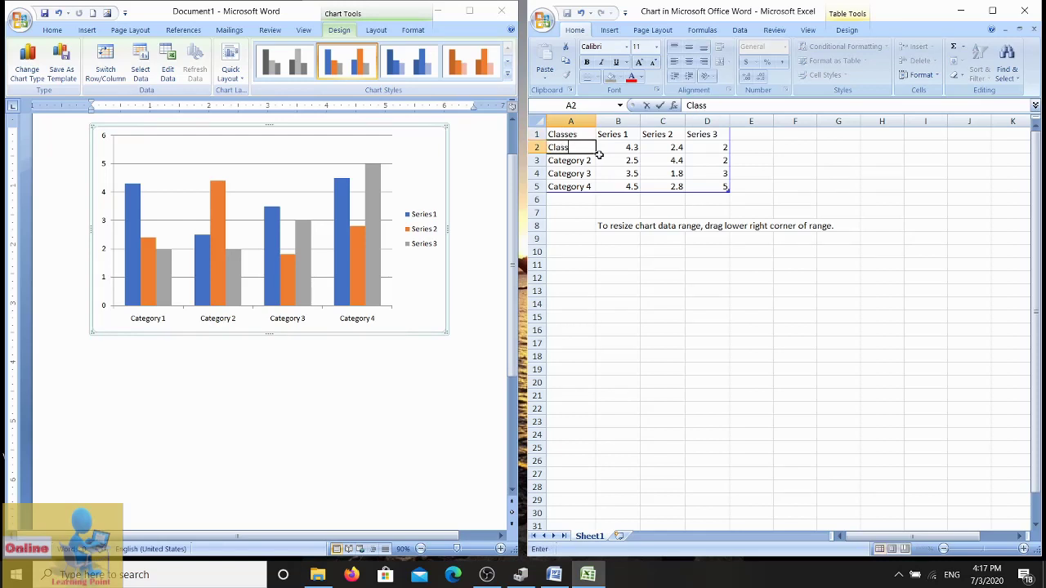
key(Return)
text(Class)
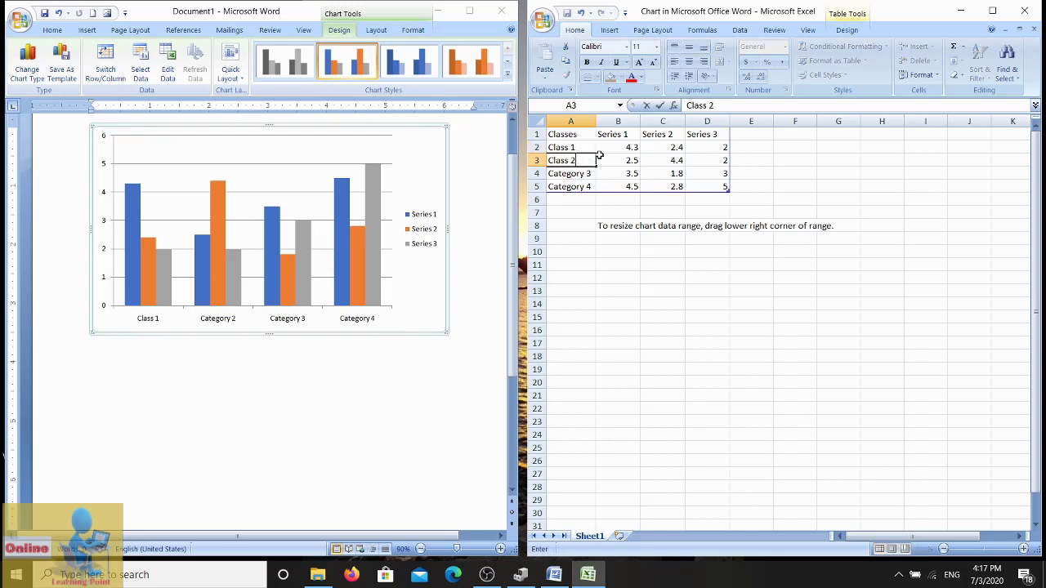
key(Return)
text(Class 3)
key(Return)
text(Cla)
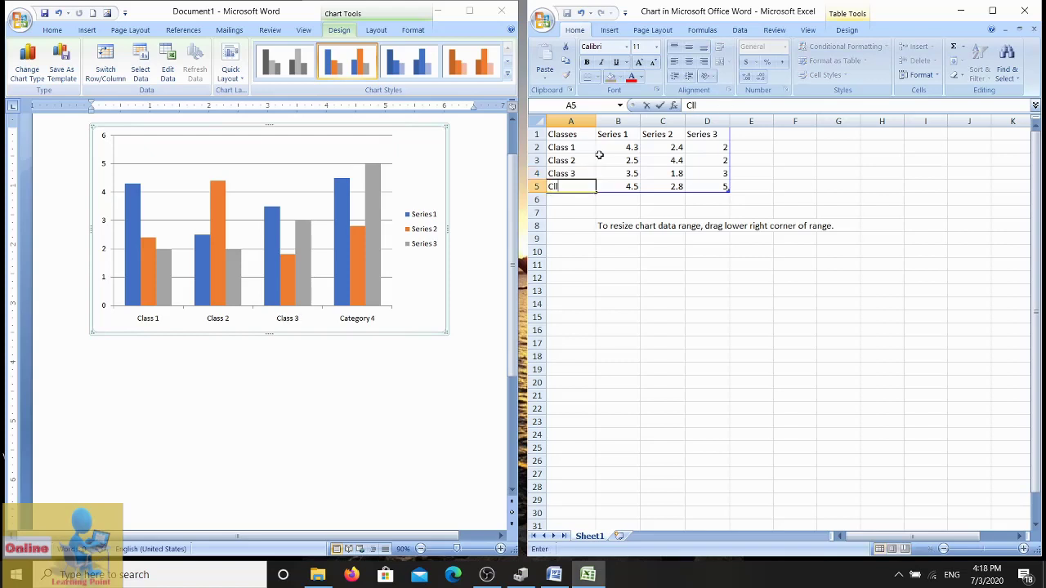
text(ss 4)
key(Return)
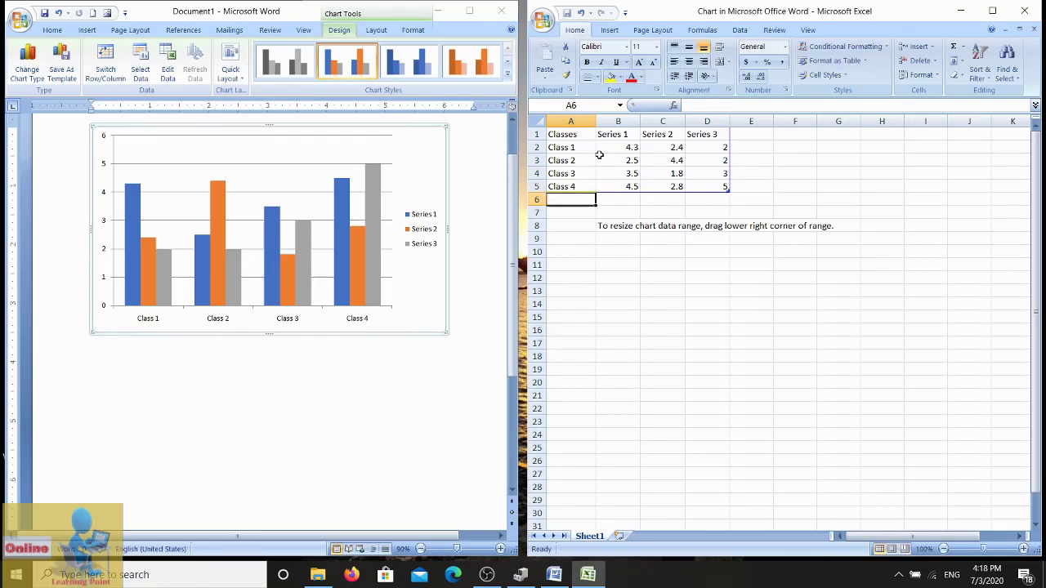
Name the series Boys, Girls and Total Students, and widen column D to fit
key(Right)
key(Up)
key(Up)
key(Up)
key(Up)
key(Up)
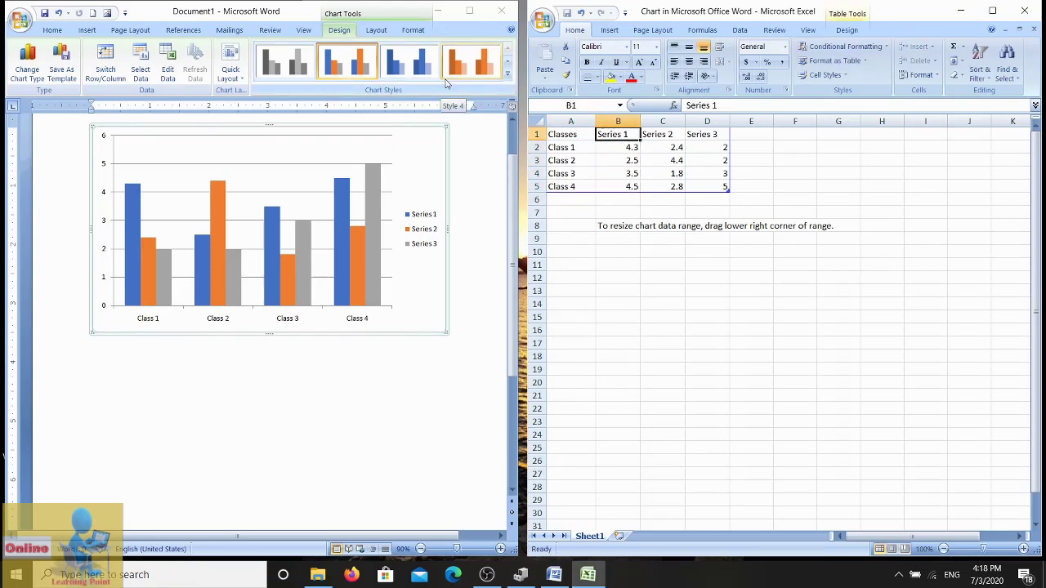
text(Boys)
key(Tab)
text(G)
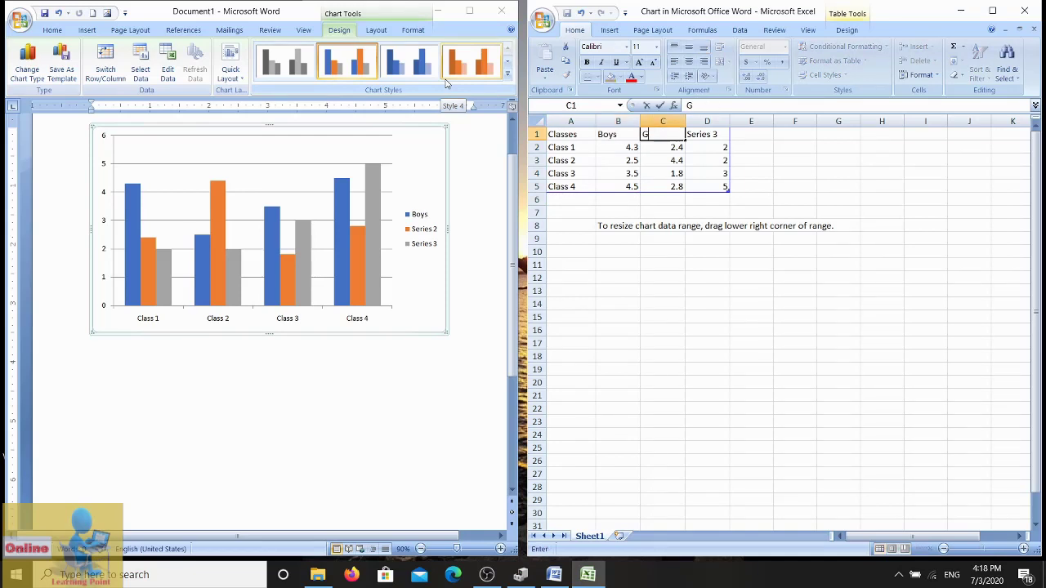
key(Tab)
text(Total Su)
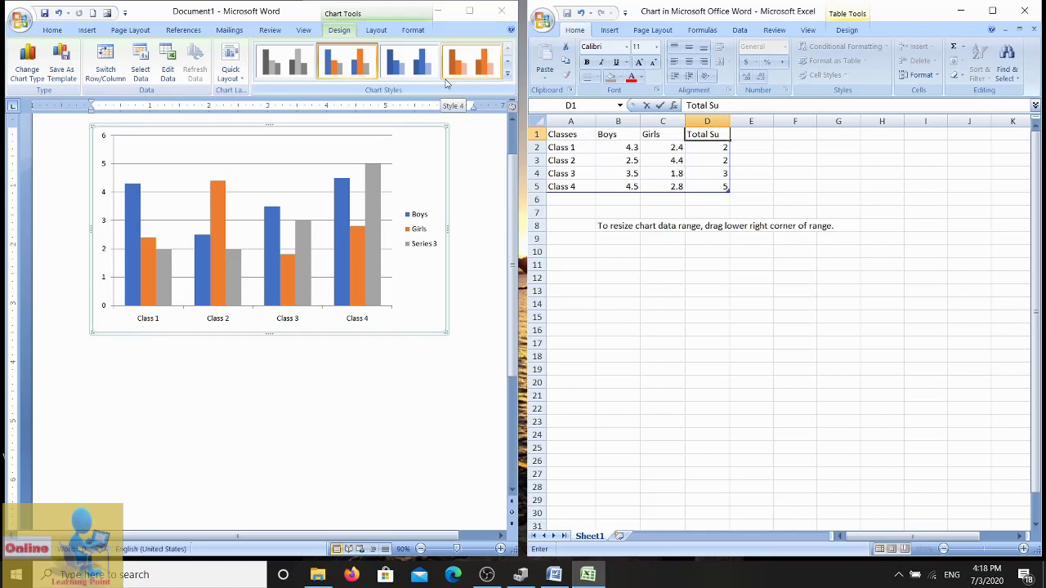
key(BackSpace)
text(tudents)
key(Return)
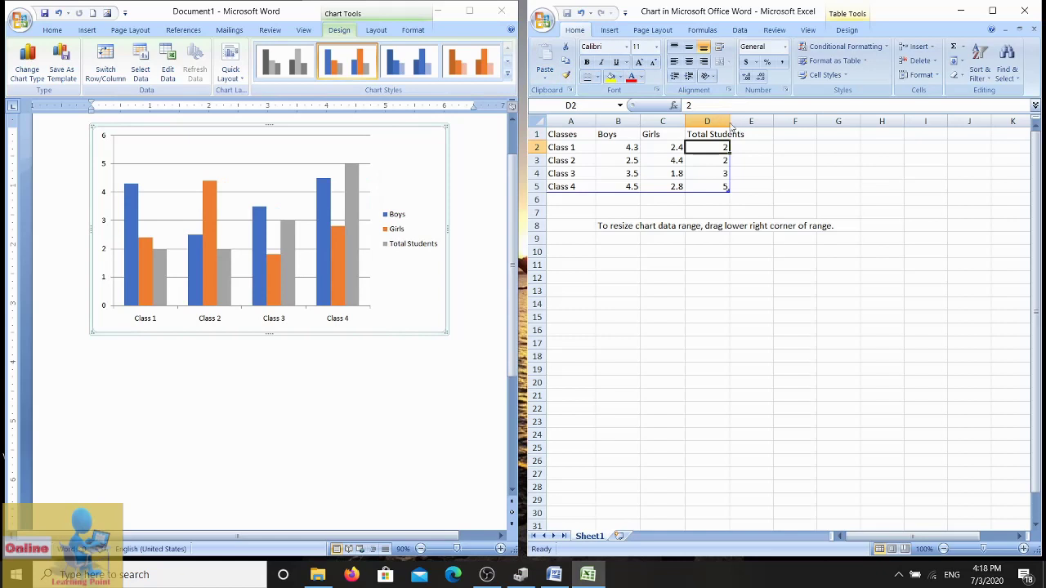
drag(729, 121, 745, 125)
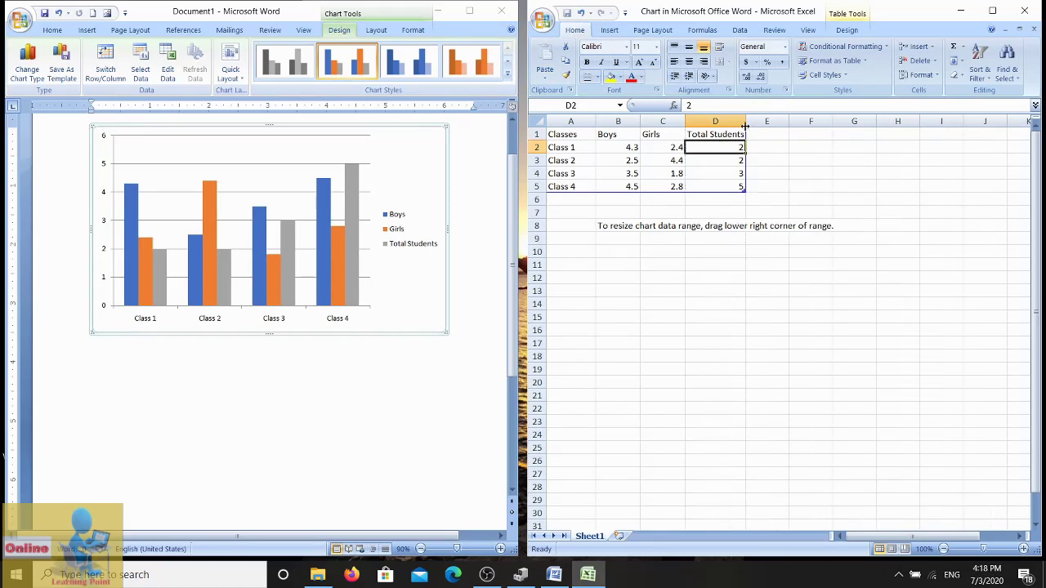
Enter Class 1 as 20 boys, 15 girls and Class 2 as 15 boys, 40 girls
click(622, 148)
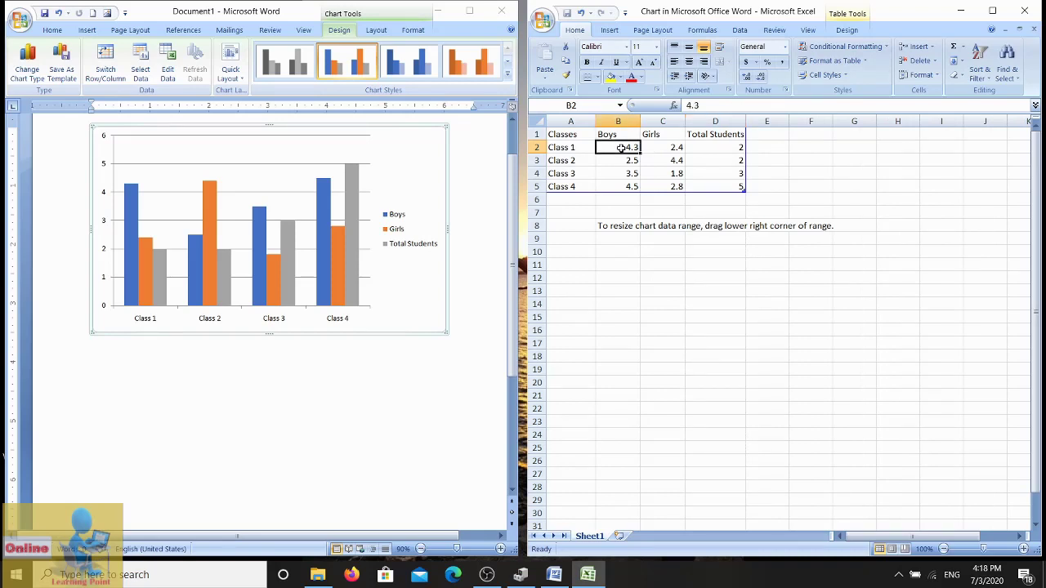
text(20)
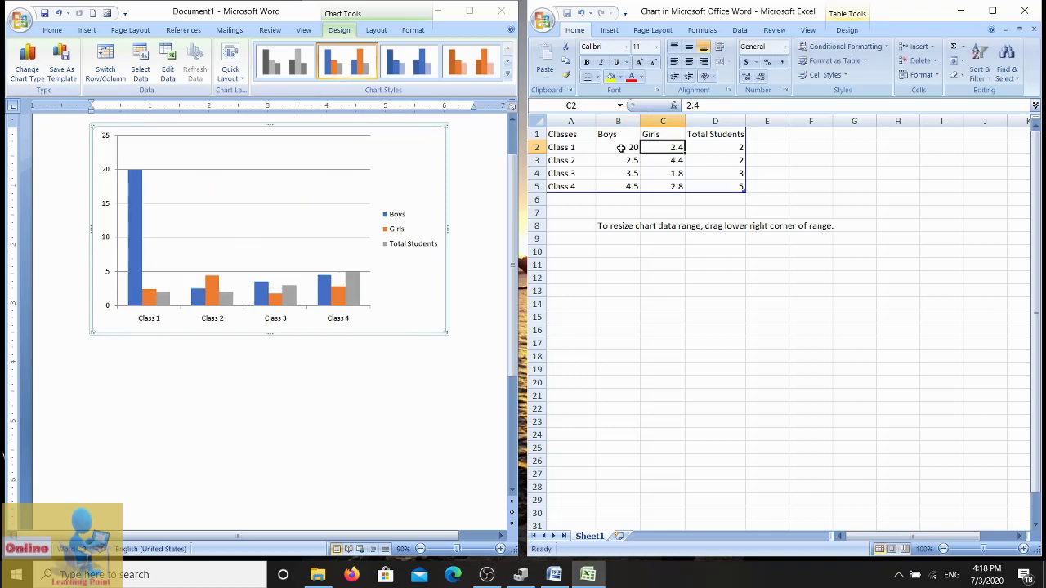
text(15)
key(Return)
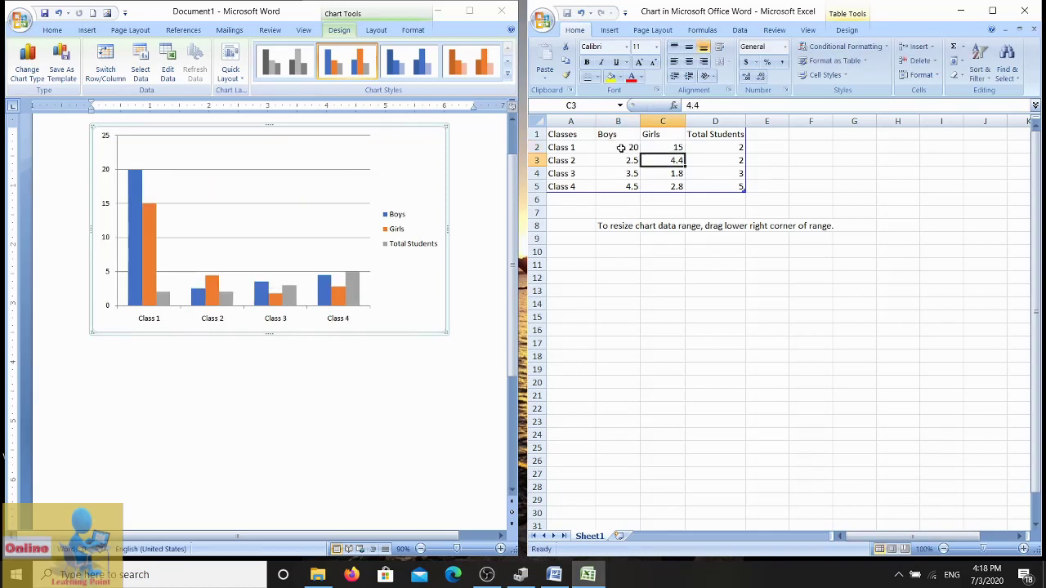
key(Left)
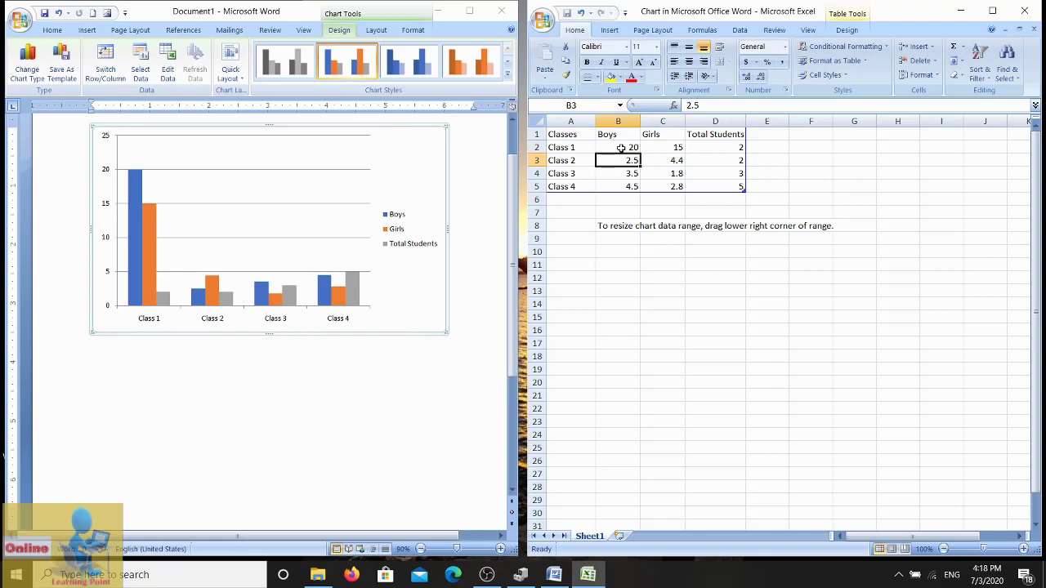
text(15)
key(Tab)
text(40)
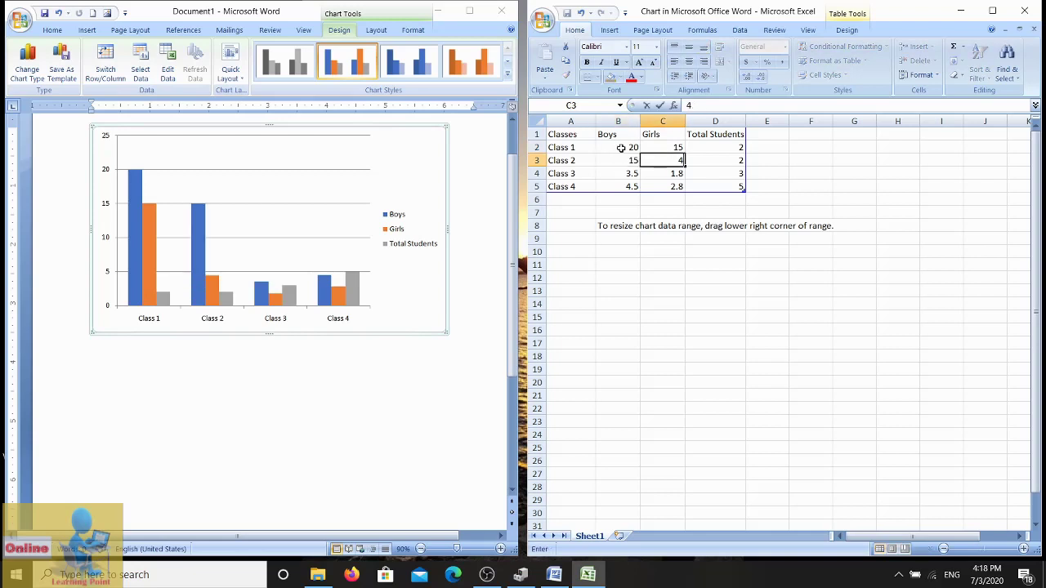
key(Tab)
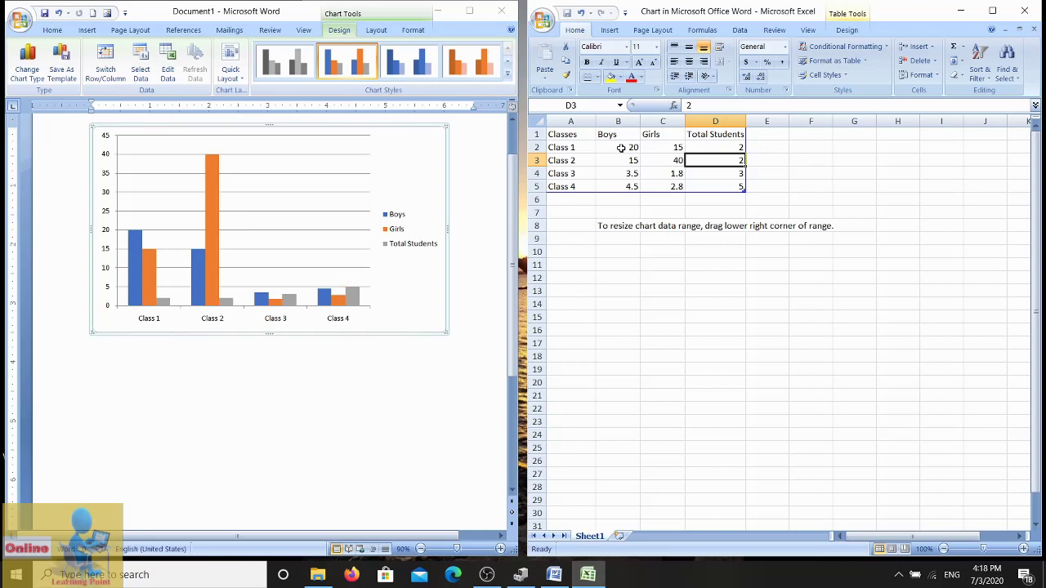
Enter Class 3 as 20 boys, 30 girls and Class 4 as 20 boys, 25 girls
key(Down)
key(Left)
key(Left)
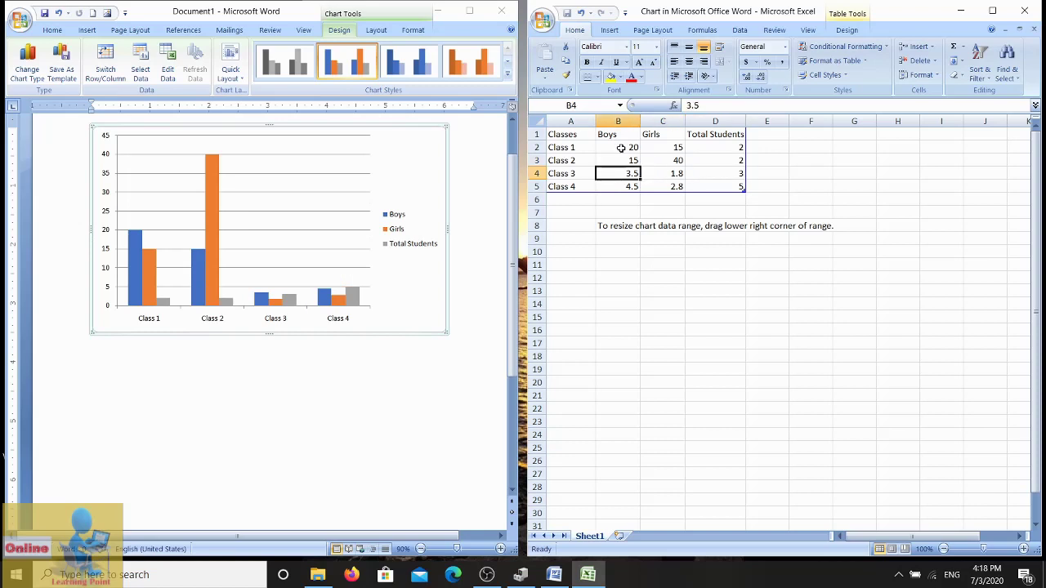
text(20)
key(Tab)
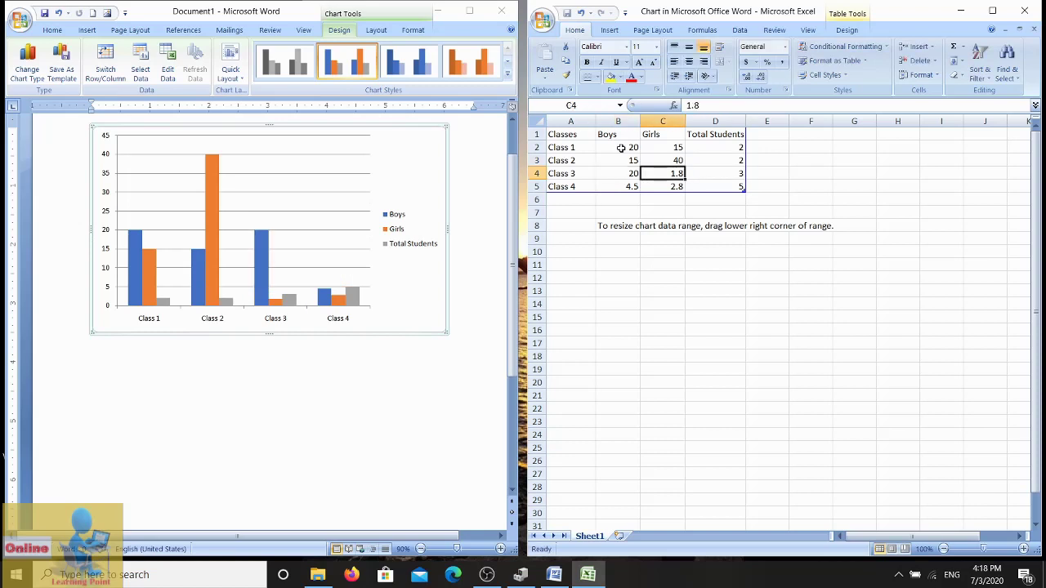
text(30)
key(Return)
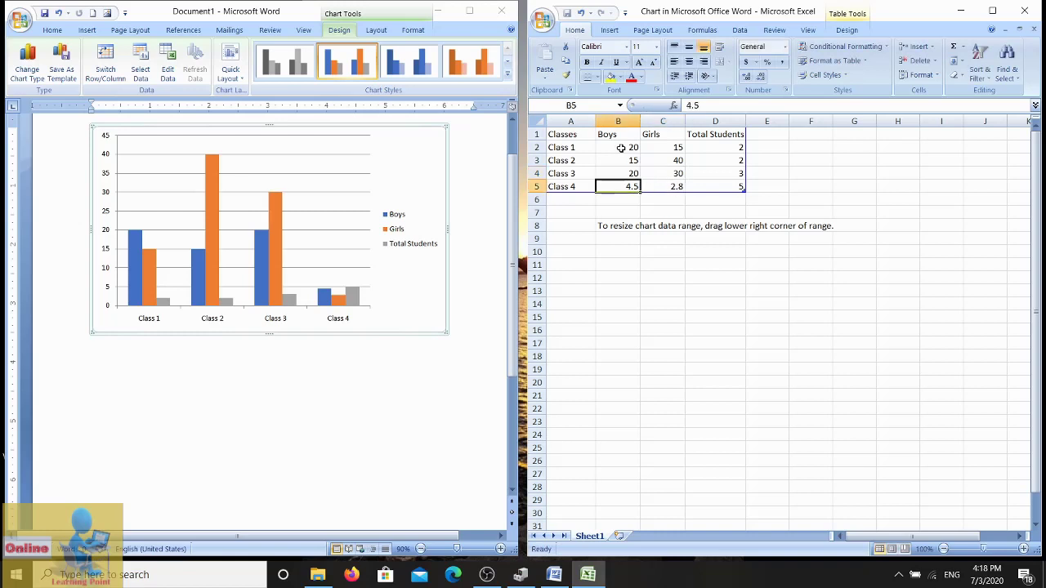
text(20)
key(Tab)
text(25)
key(Tab)
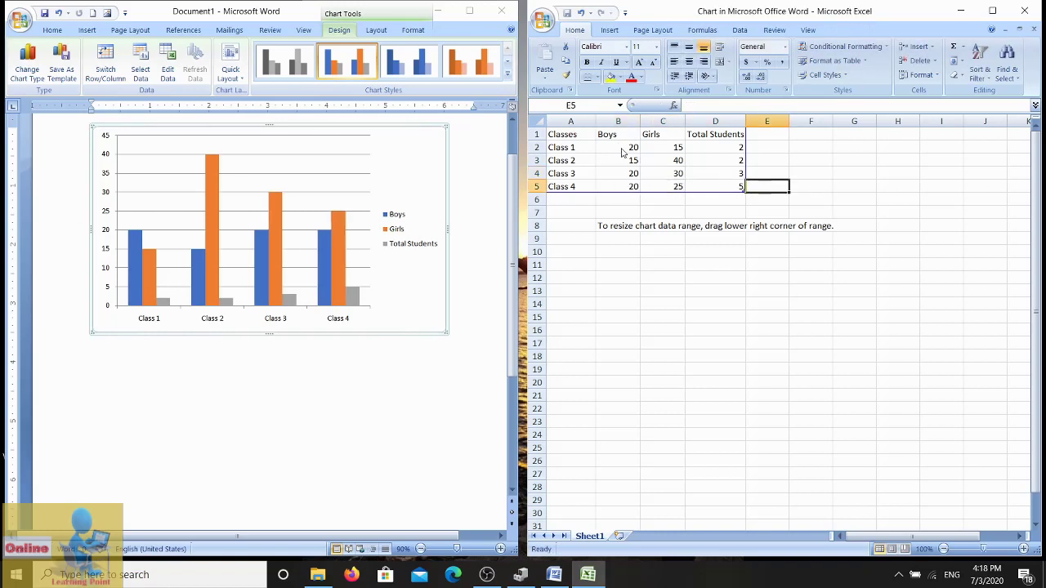
key(Up)
key(Up)
key(Up)
Enter the formula =B2+C2 in D2 for Class 1's total students
text(=)
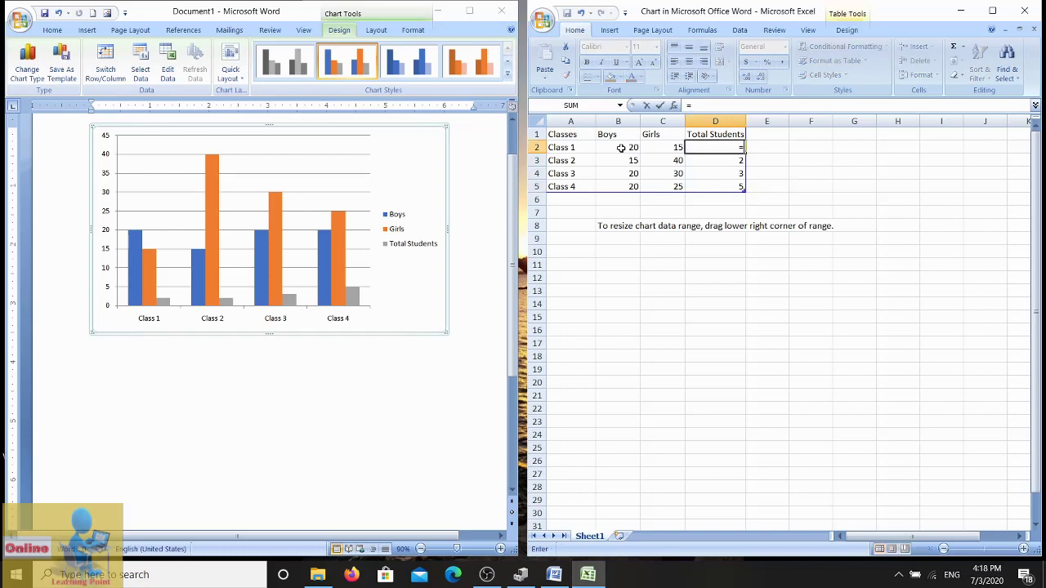
click(621, 148)
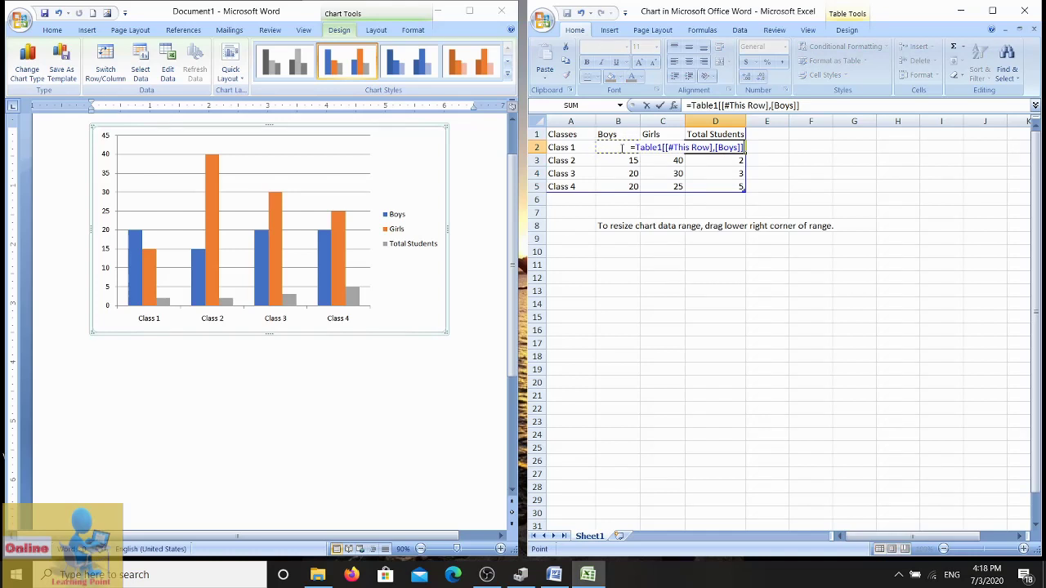
text(+)
key(Left)
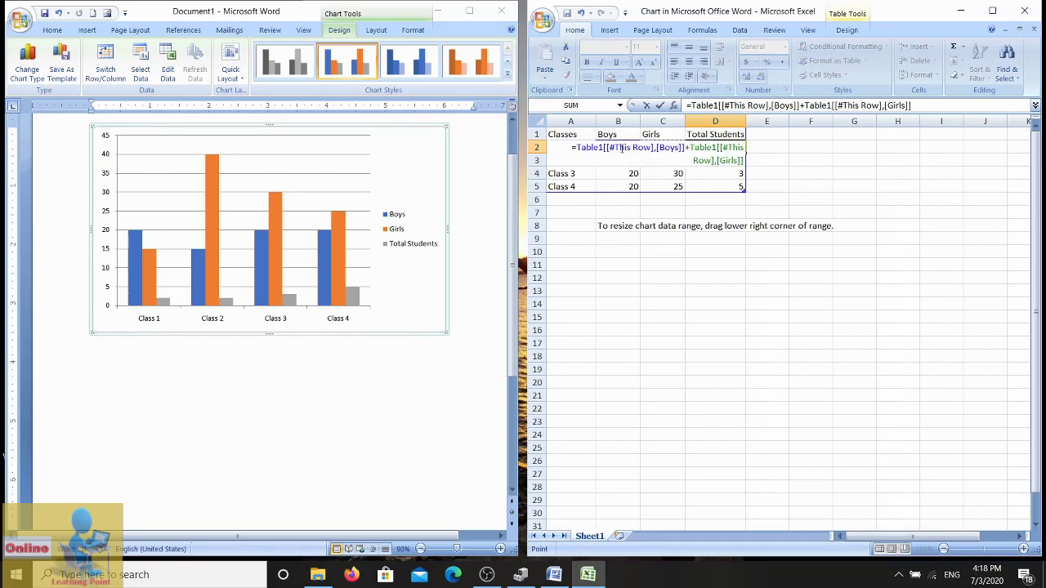
key(Return)
key(Up)
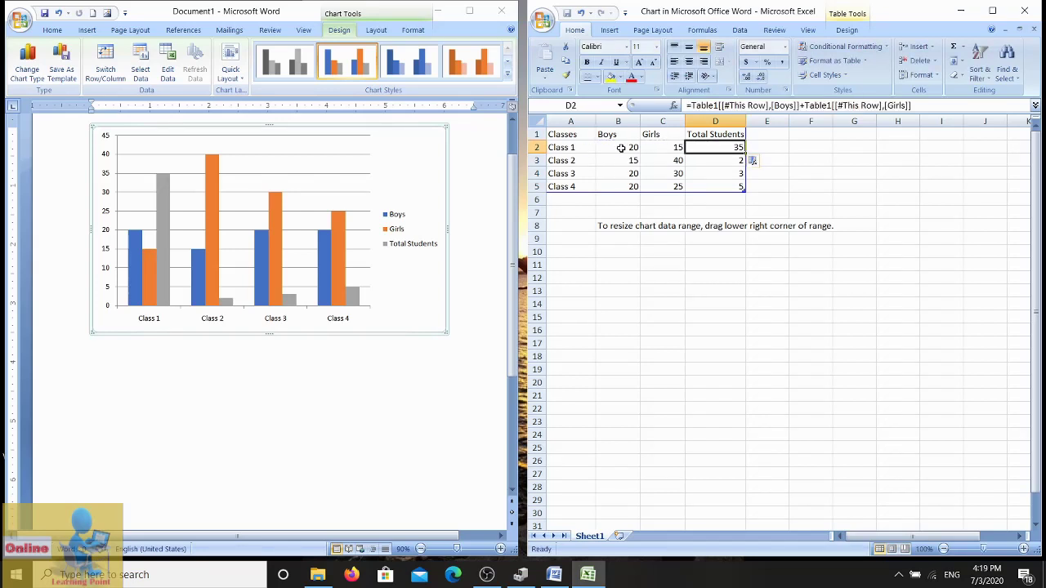
text(=)
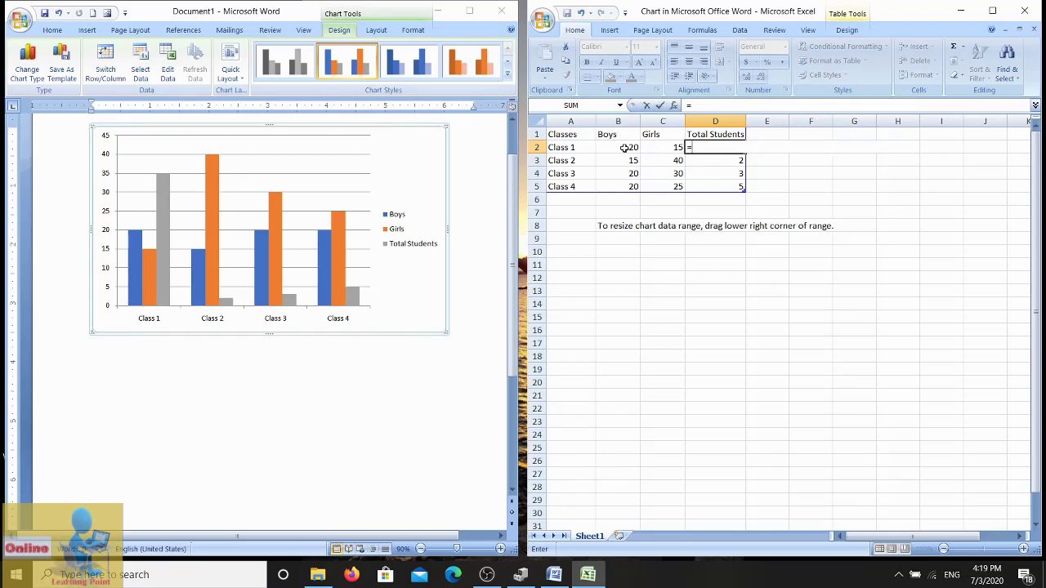
click(622, 147)
text(+)
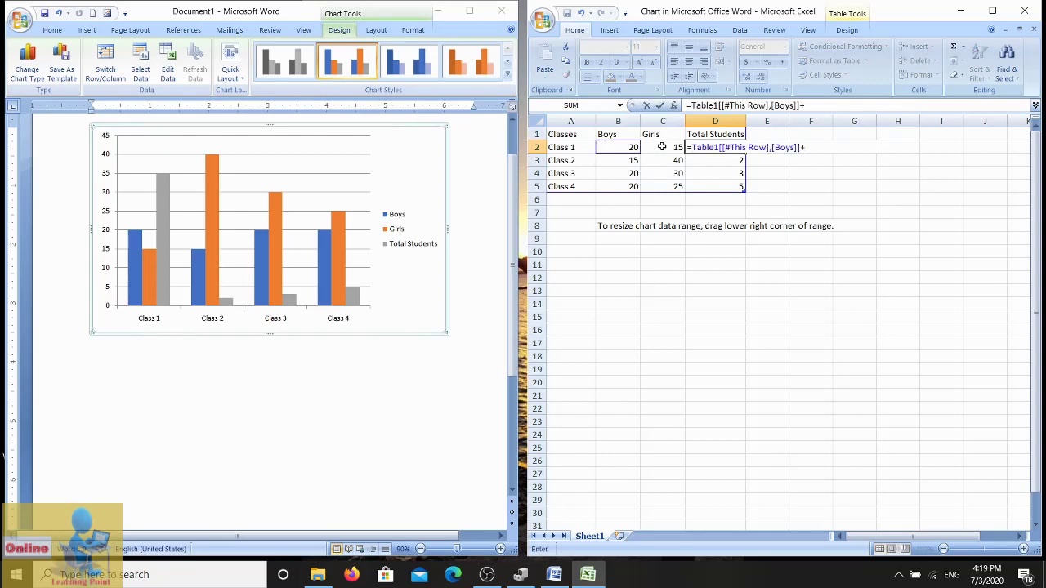
click(662, 147)
key(Return)
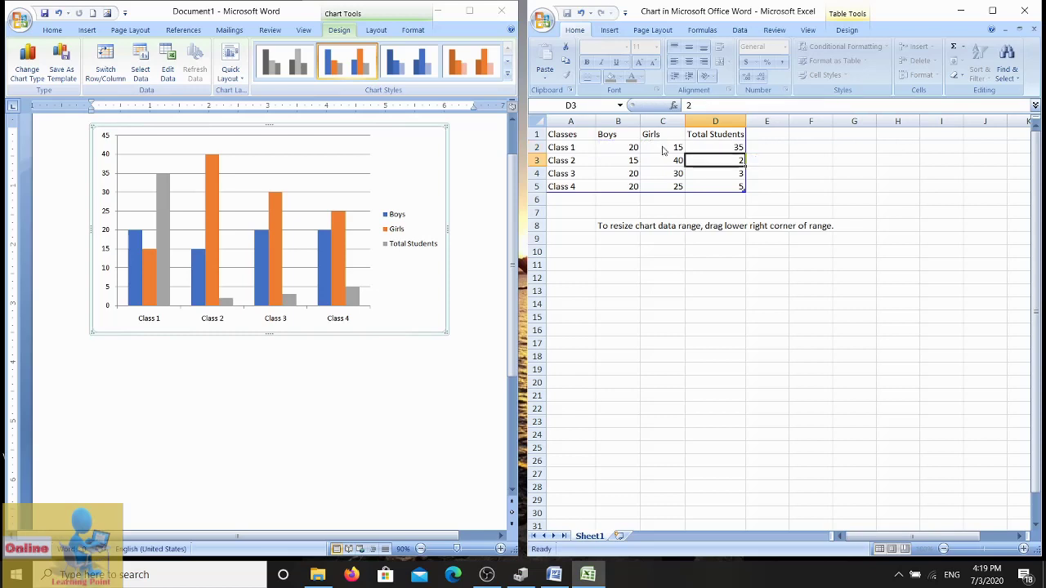
Fill the total formula down to D5, giving 35, 55, 50 and 45
click(733, 148)
drag(743, 153, 742, 189)
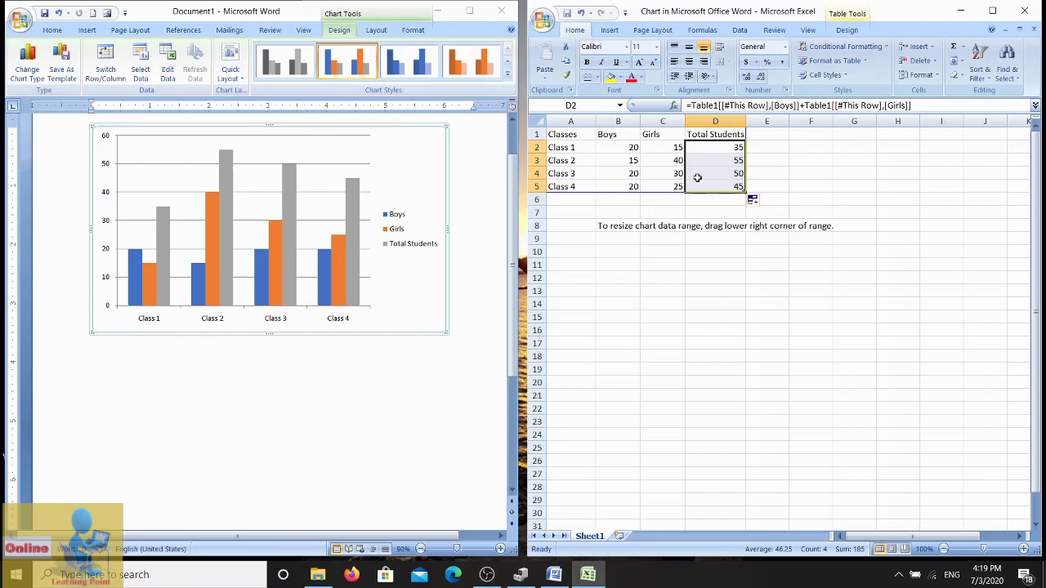
click(723, 149)
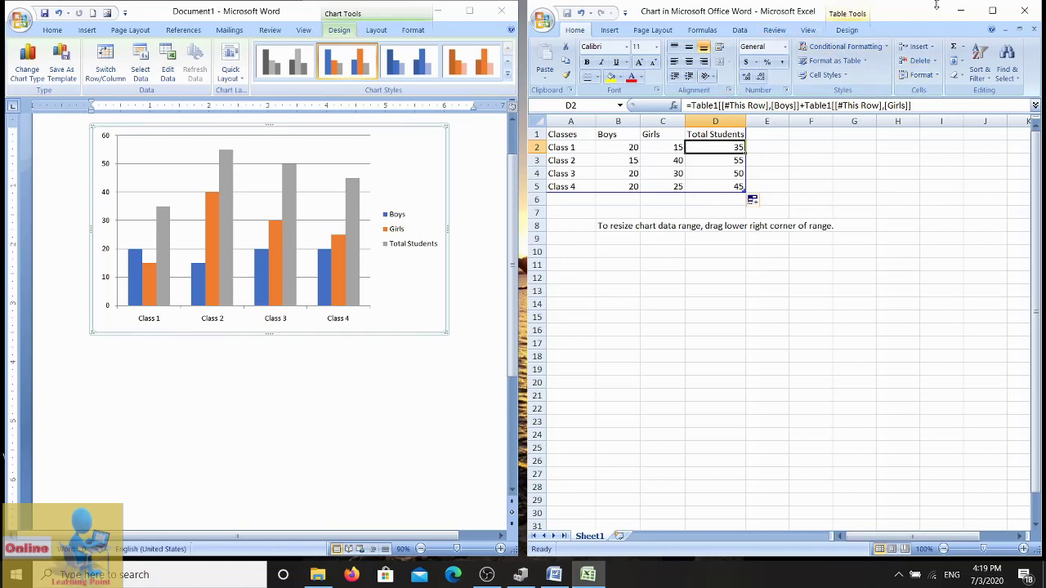
Close the Excel data sheet and review the chart's Layout, Format and Design tabs
click(1023, 12)
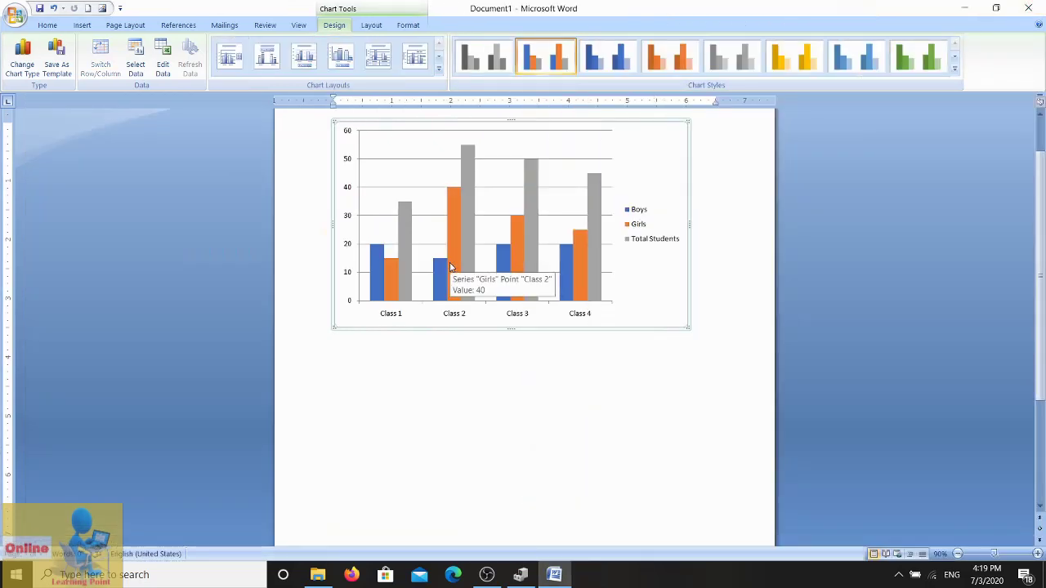
click(368, 26)
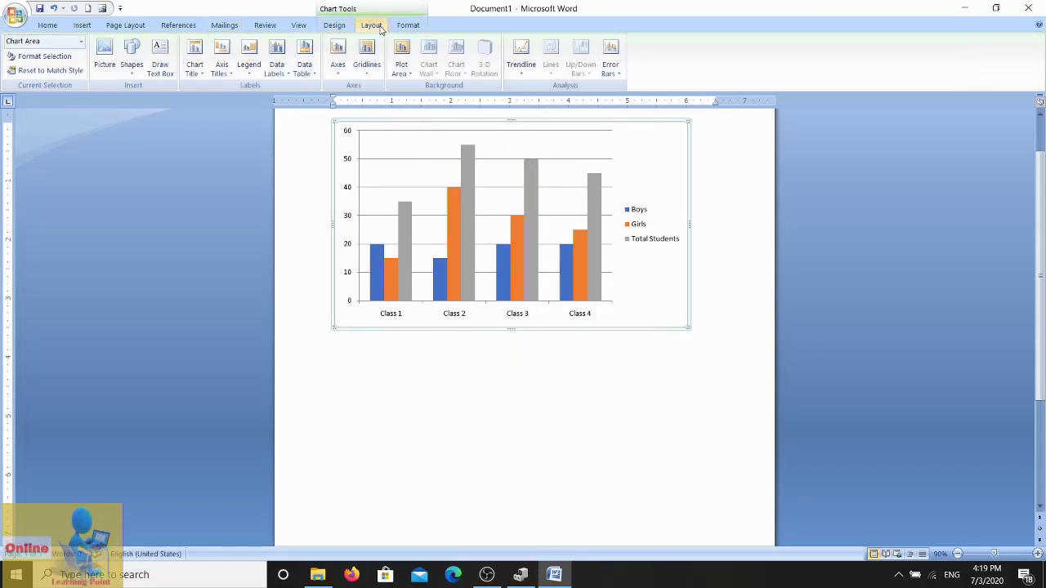
click(406, 26)
click(337, 26)
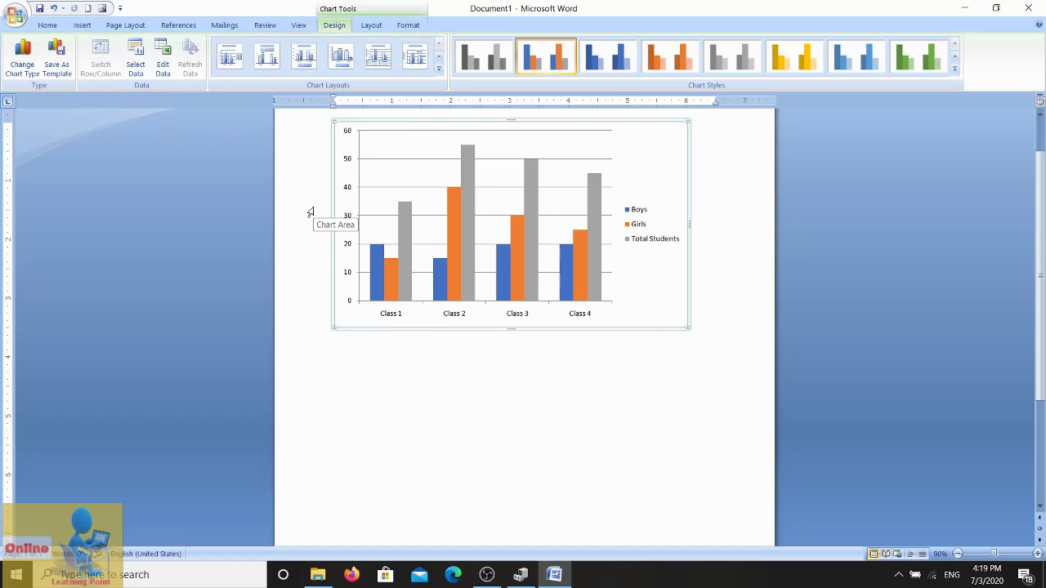
Change the chart type to Line with Markers
click(24, 66)
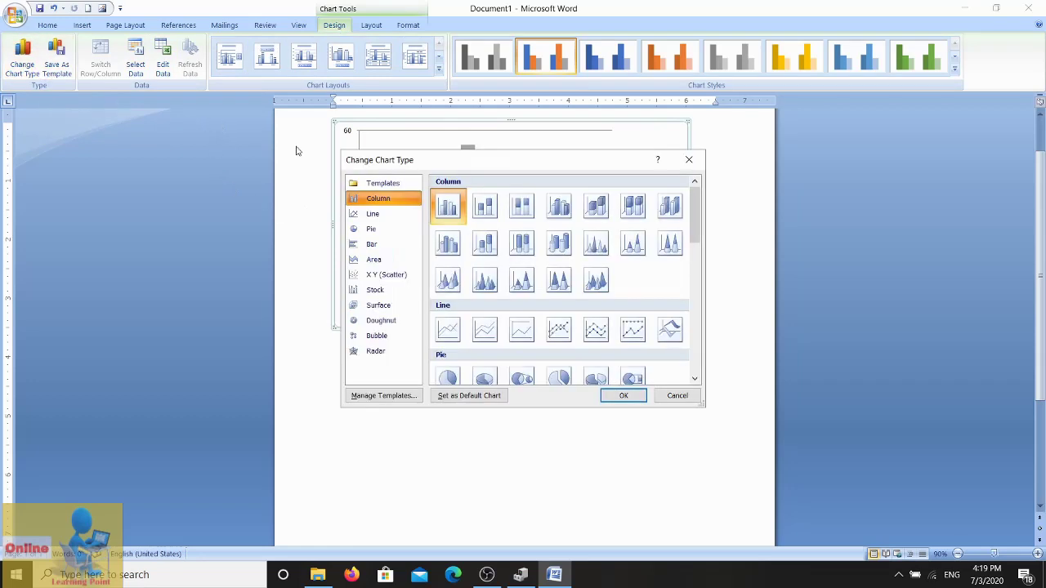
click(380, 217)
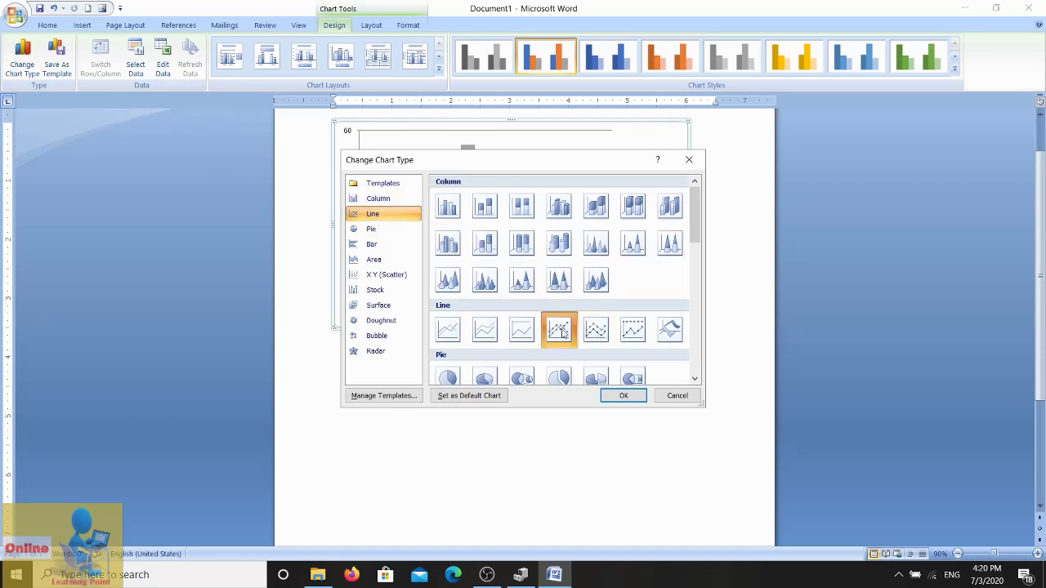
click(613, 396)
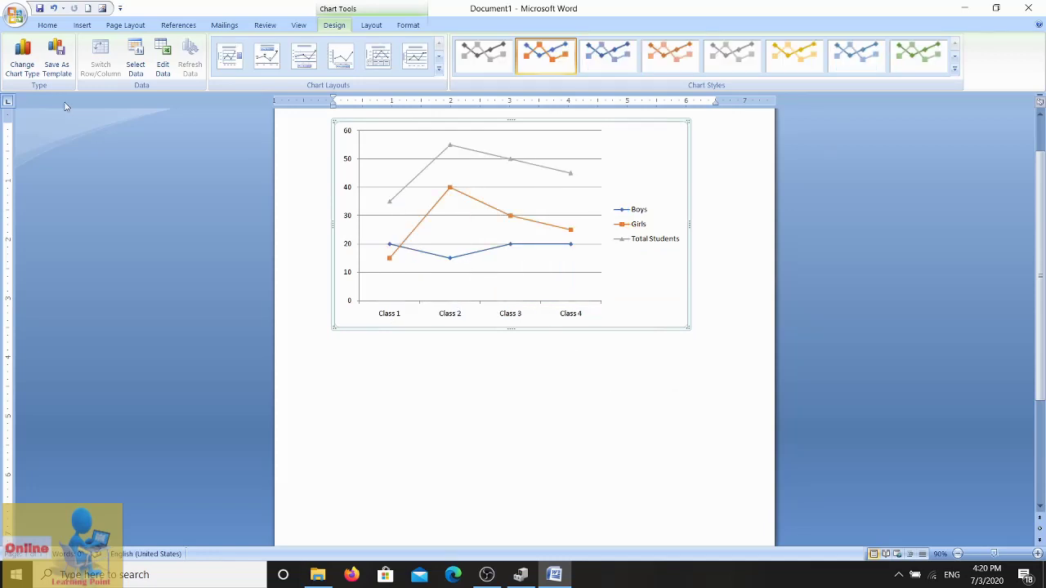
click(13, 69)
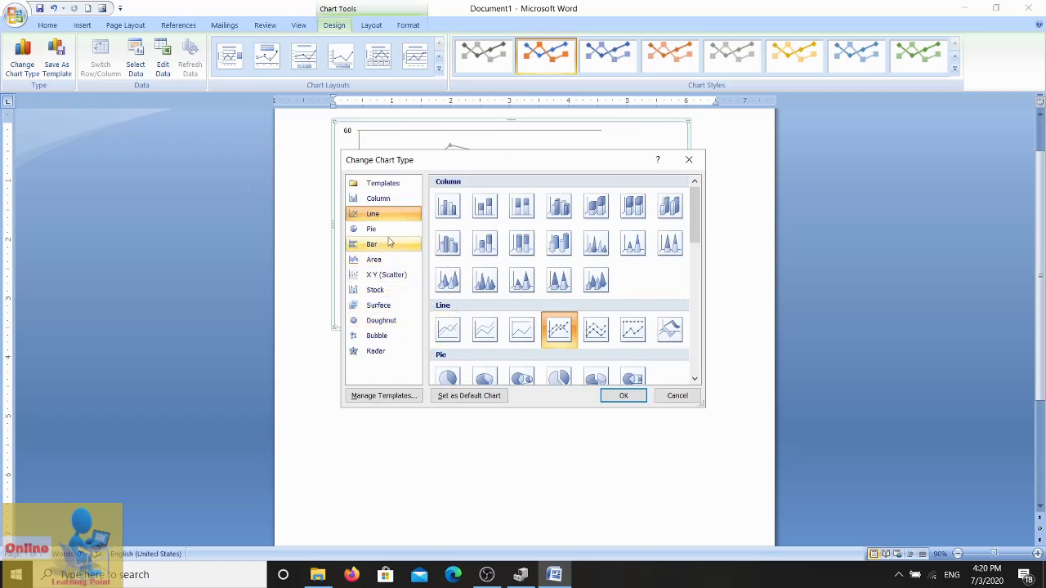
Try a Stock chart type, which Word rejects, and dismiss the data-order warning
click(380, 321)
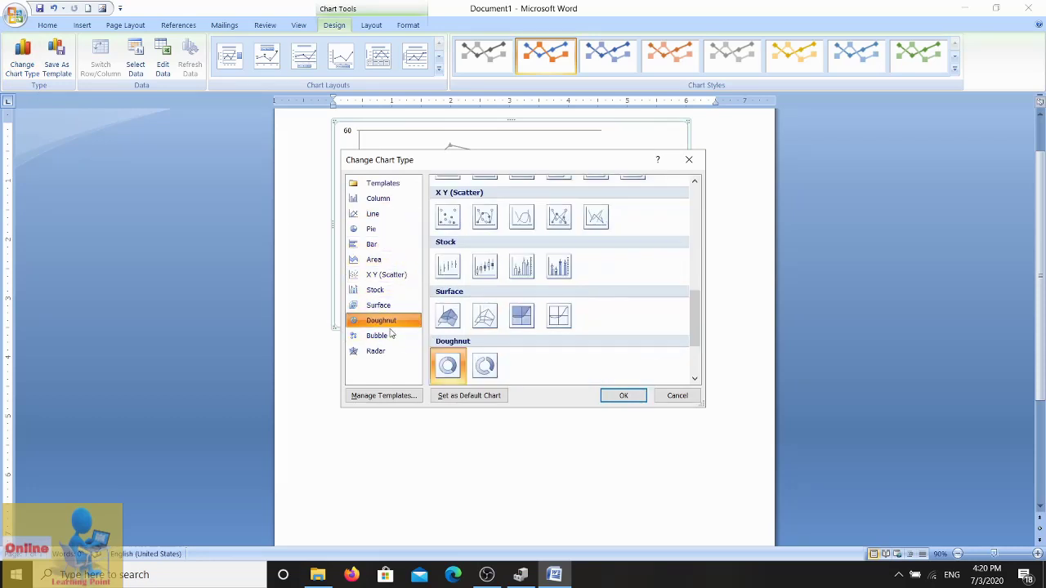
click(380, 337)
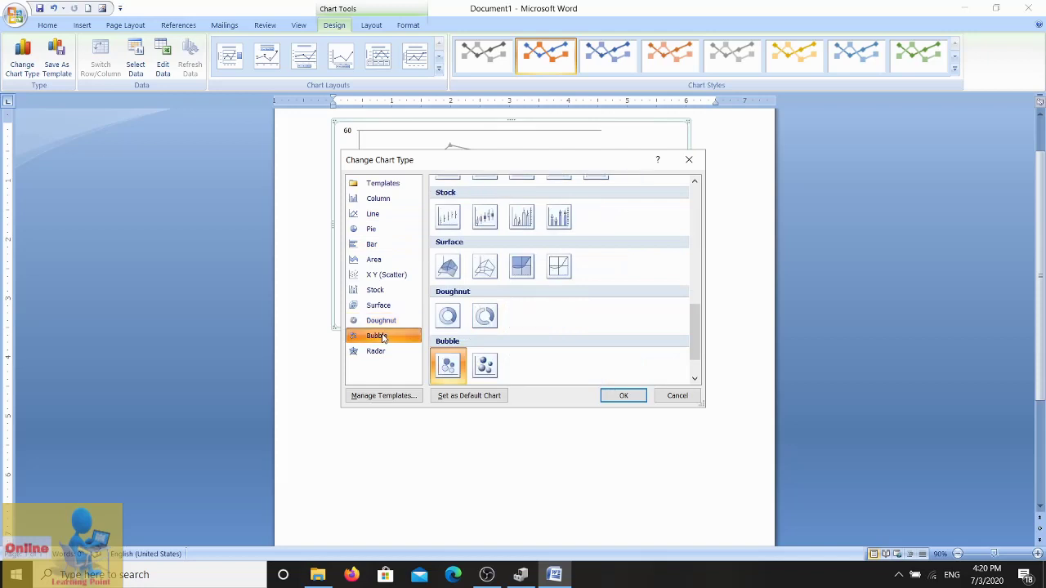
click(484, 216)
click(643, 396)
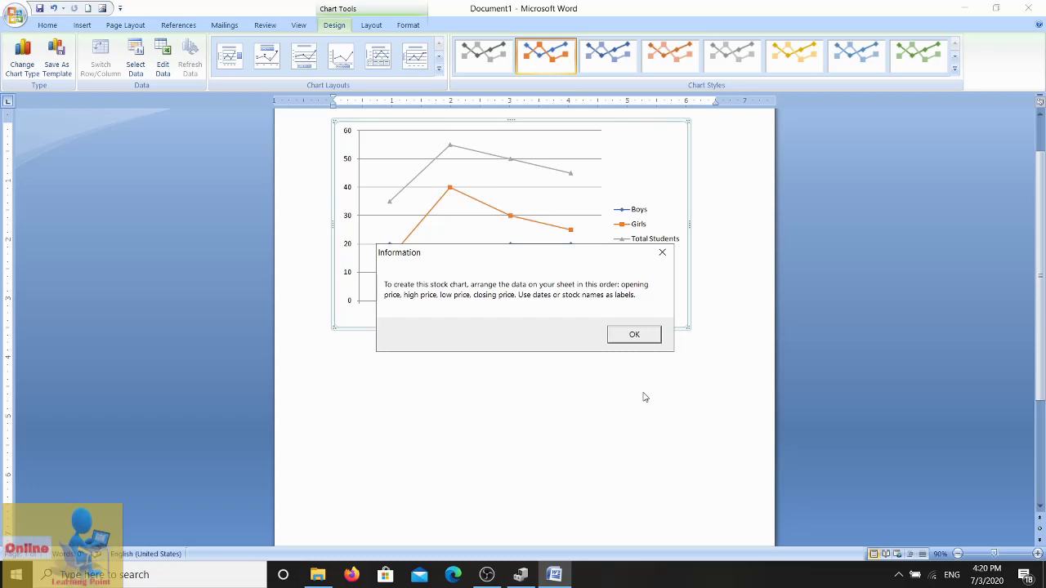
click(634, 335)
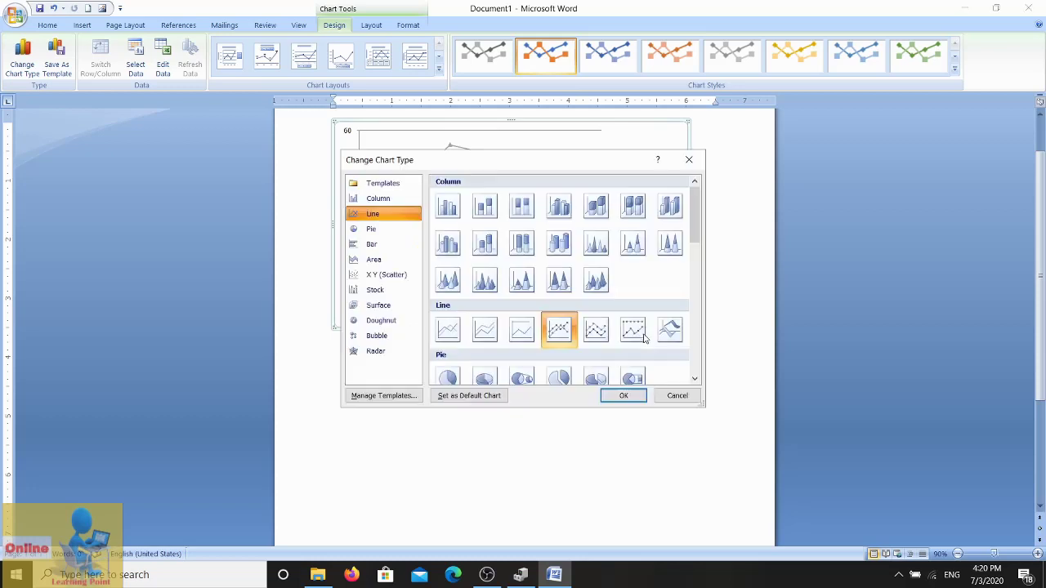
Switch the chart to an exploded pie chart
click(361, 232)
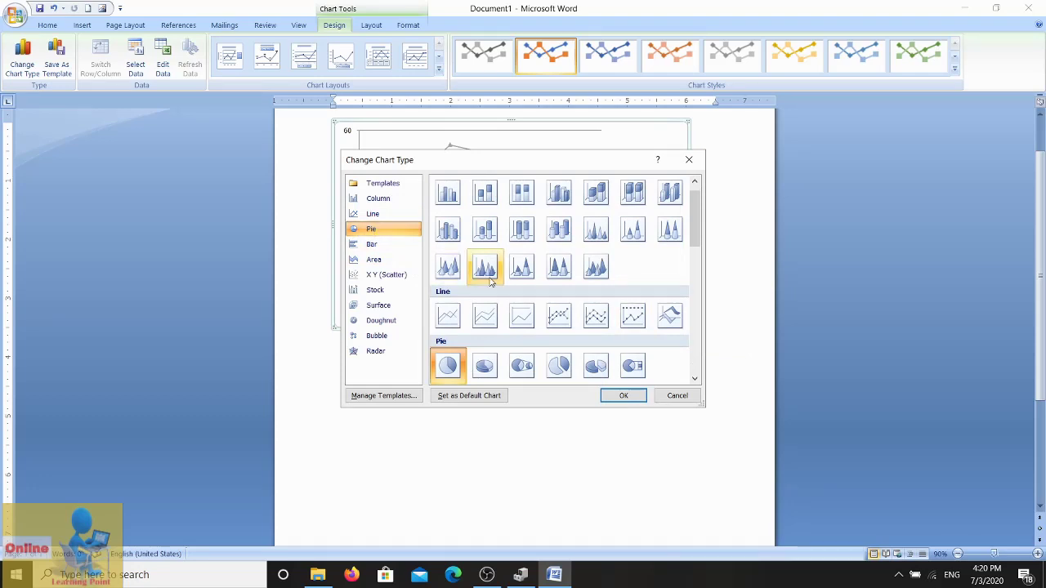
click(558, 366)
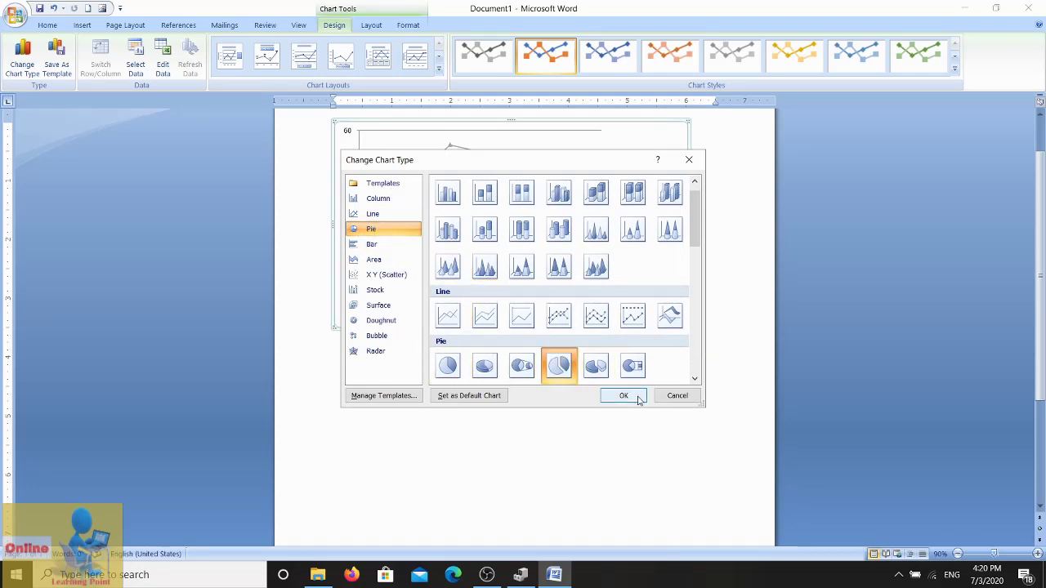
click(623, 396)
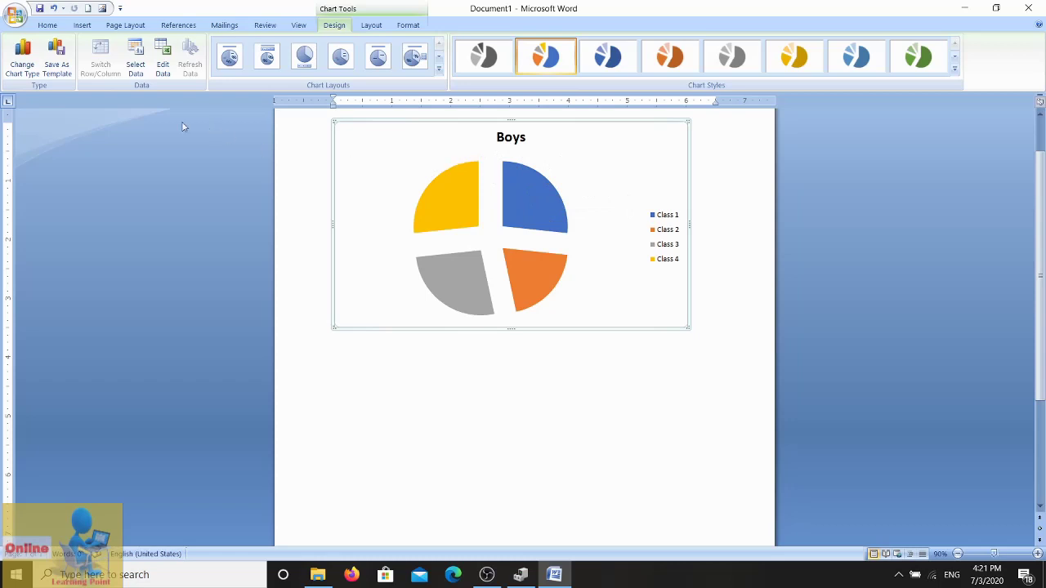
Change the chart back to a Clustered Column chart
click(24, 65)
click(379, 201)
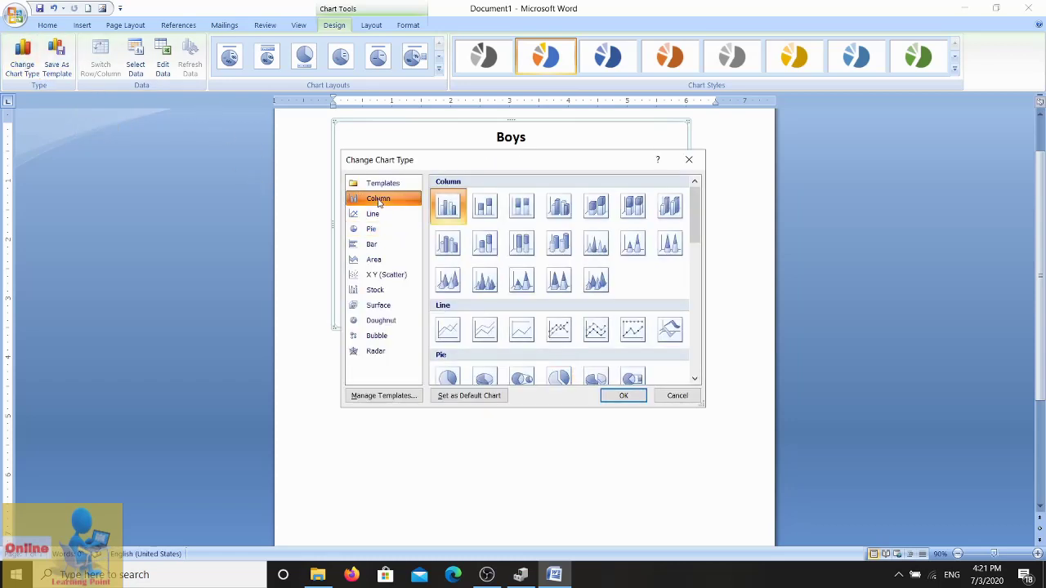
click(623, 396)
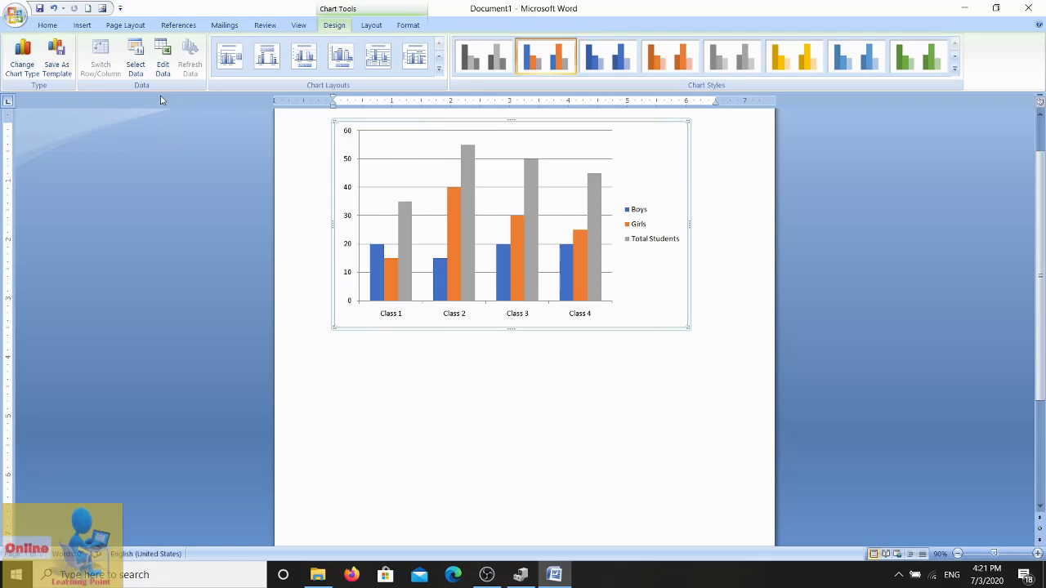
click(61, 59)
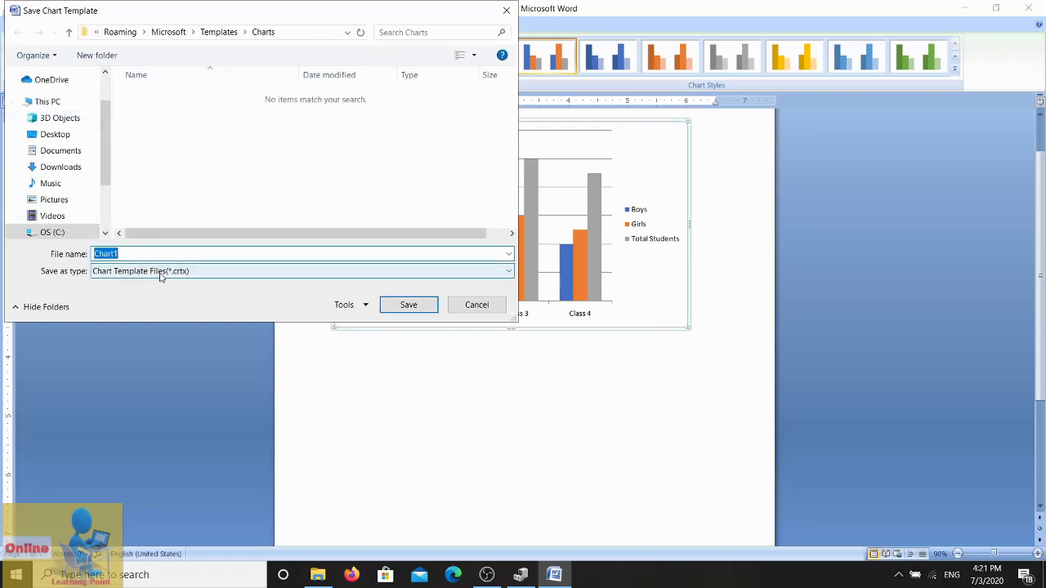
click(474, 304)
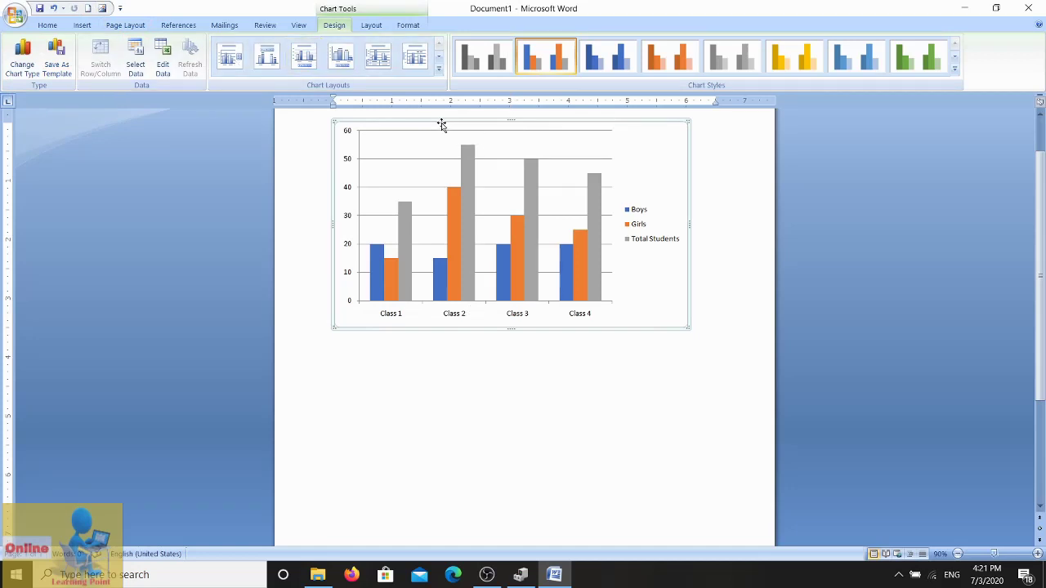
click(137, 66)
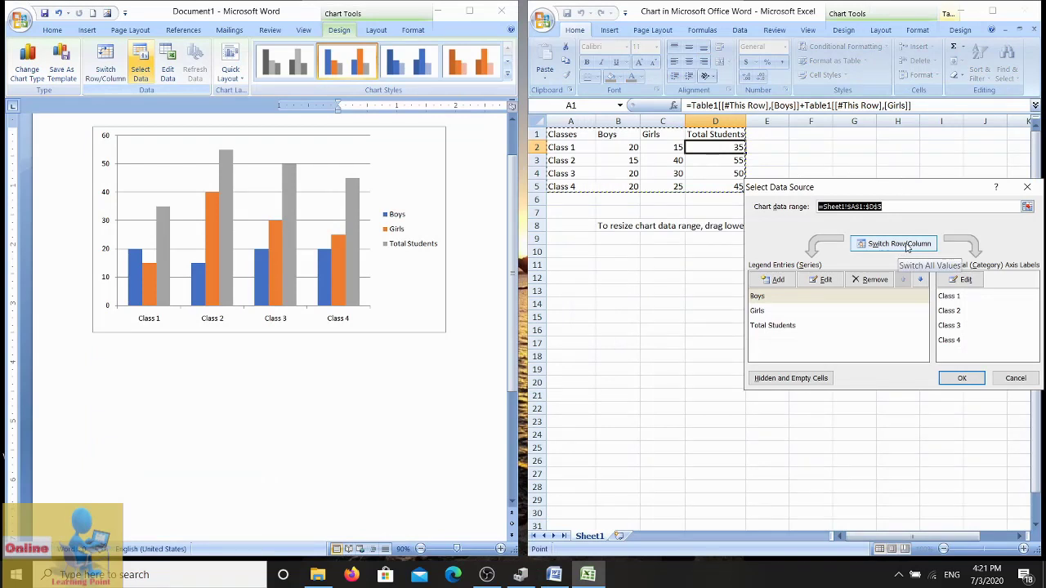
click(906, 247)
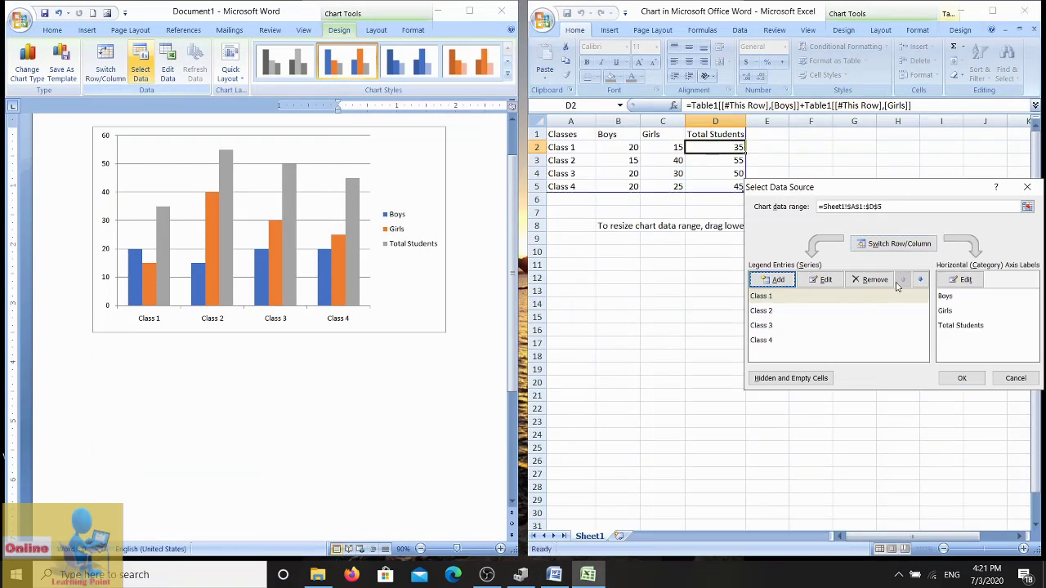
click(962, 379)
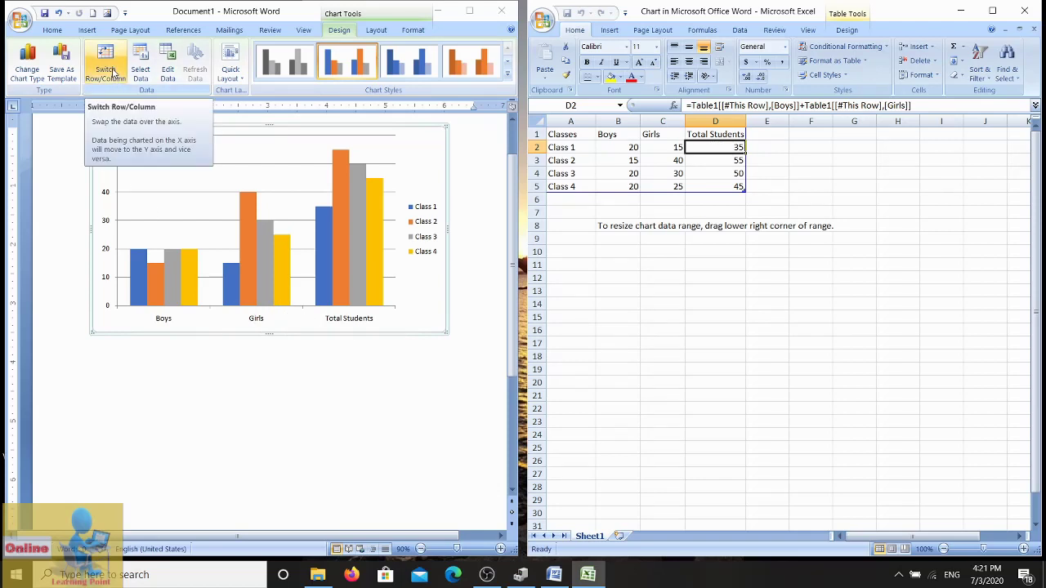
click(114, 73)
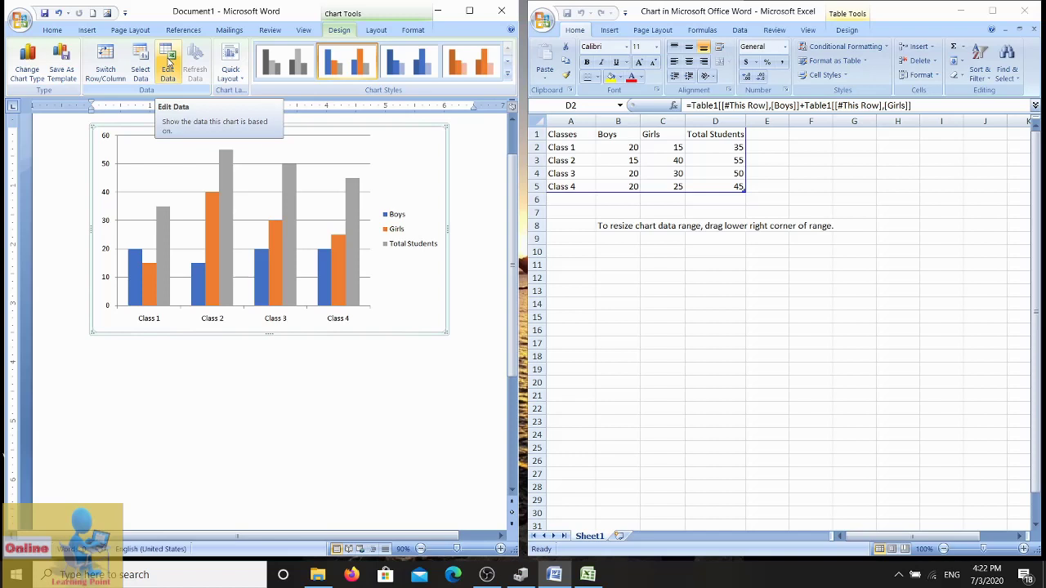
click(1038, 9)
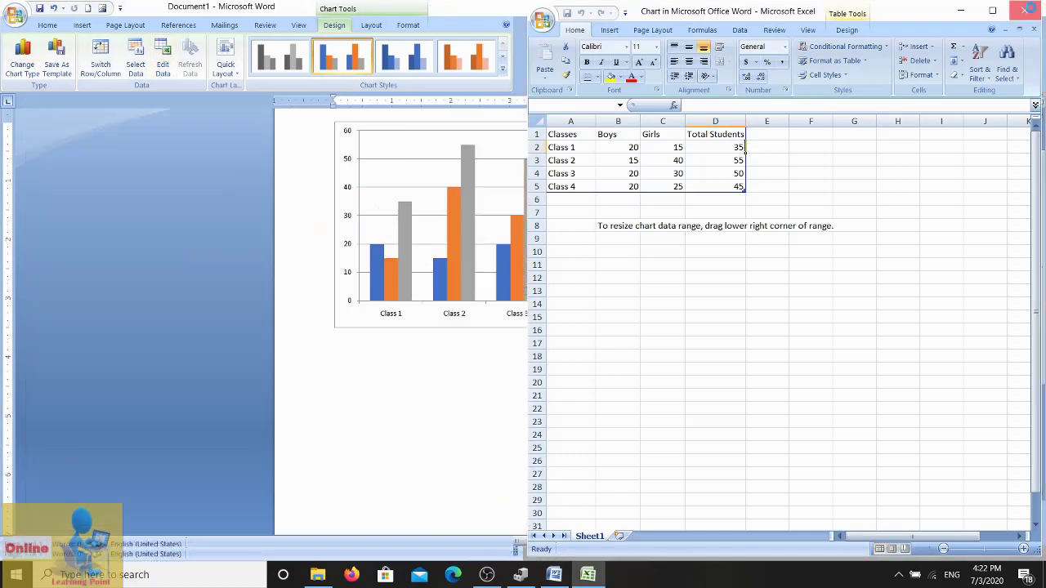
Change the Class 2 Boys value in cell B3 to 45 and close the data sheet
click(164, 65)
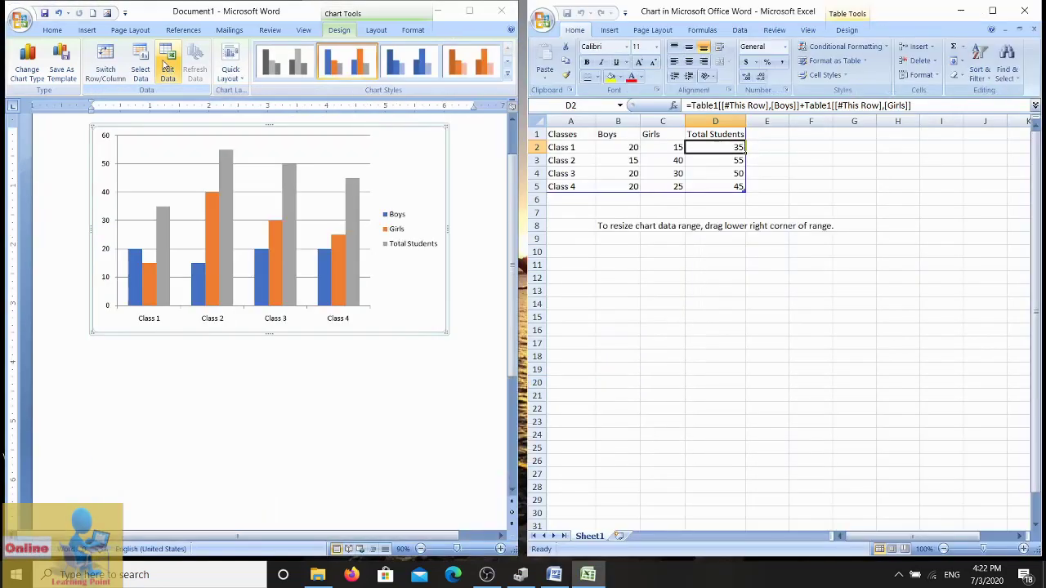
click(629, 162)
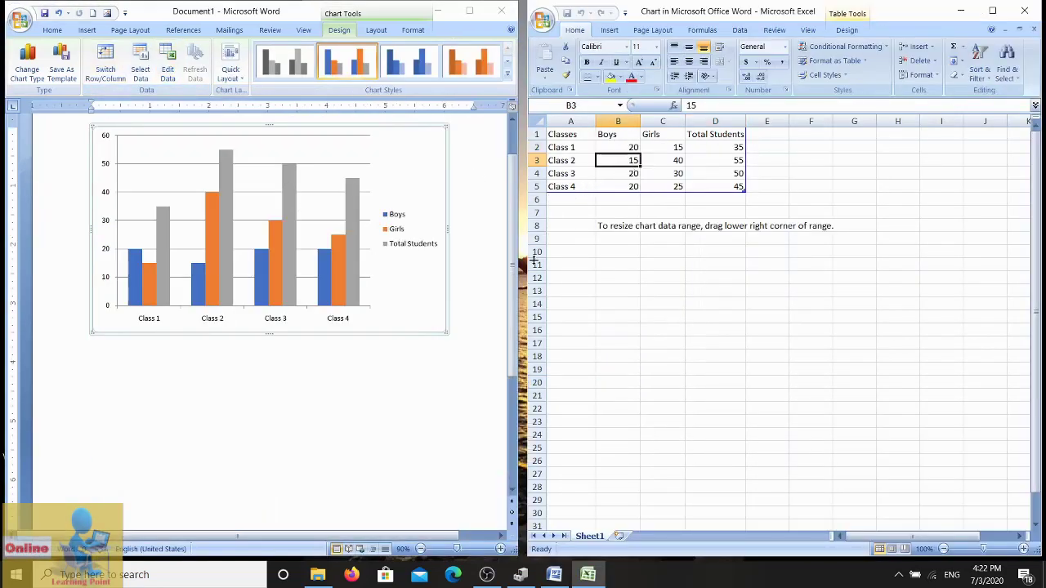
text(45)
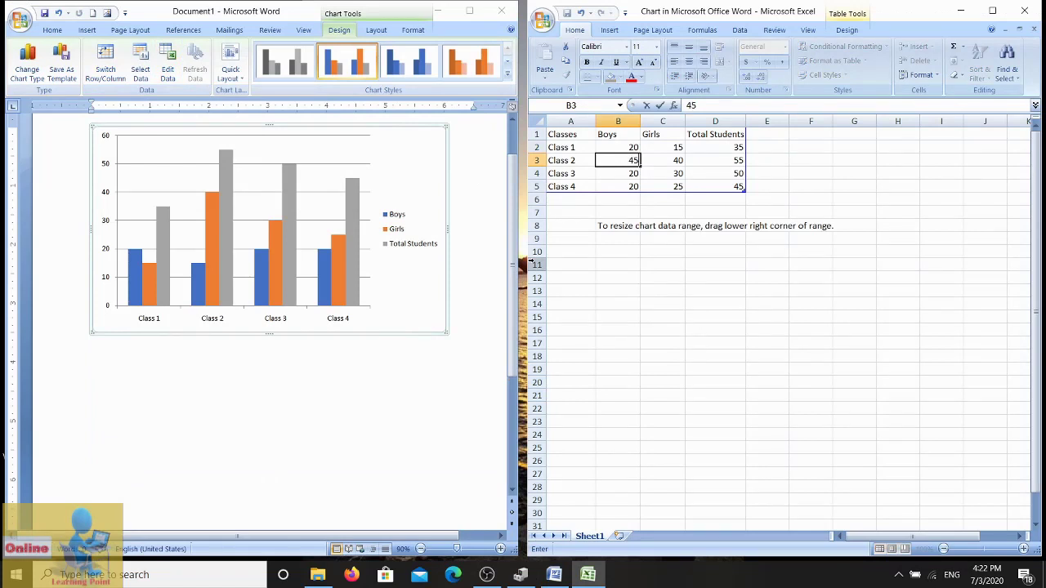
key(Return)
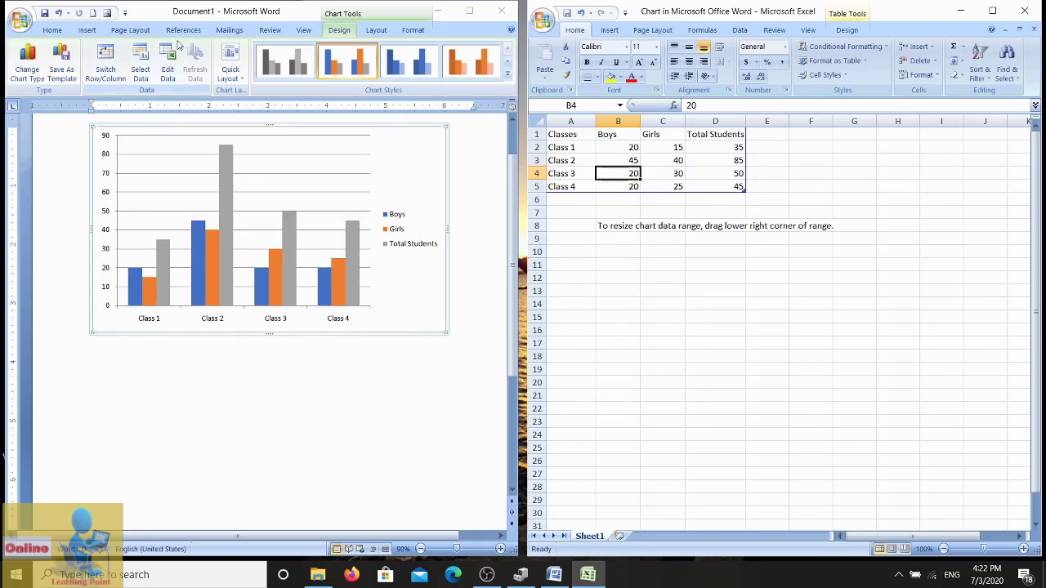
click(1025, 10)
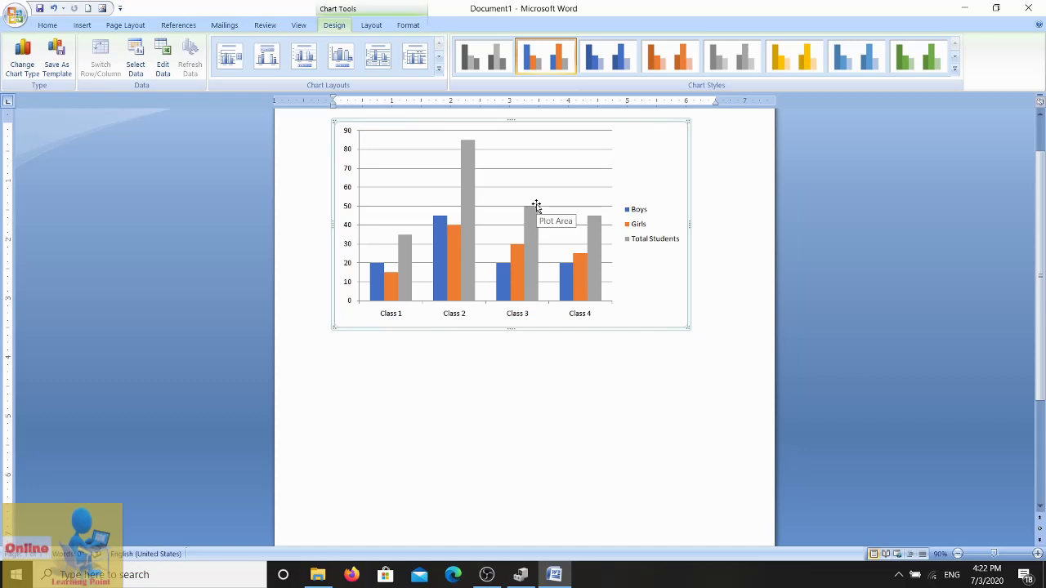
Apply chart Layout 5, which adds a vertical axis title and a data table
click(438, 68)
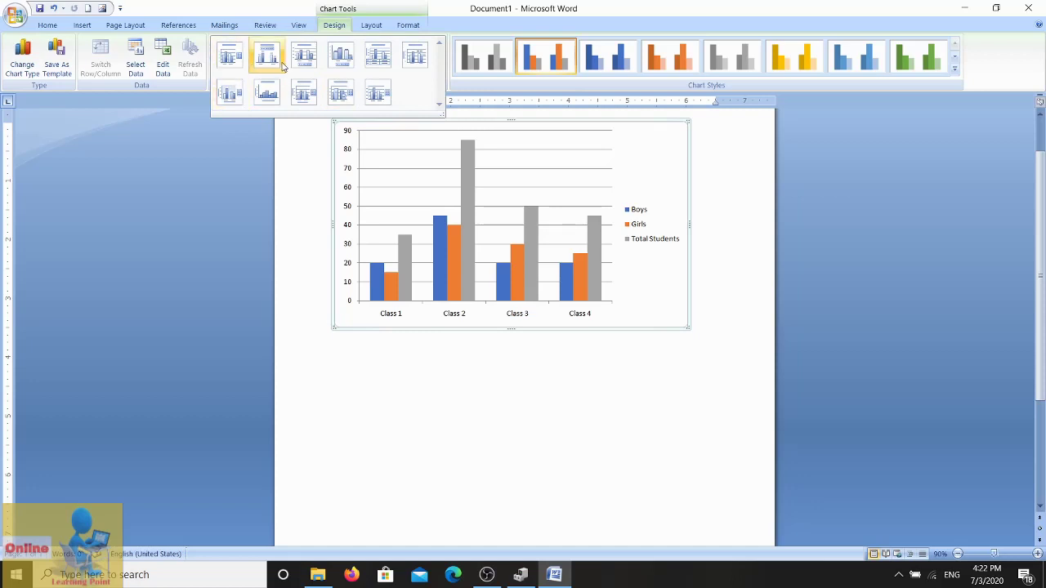
click(304, 55)
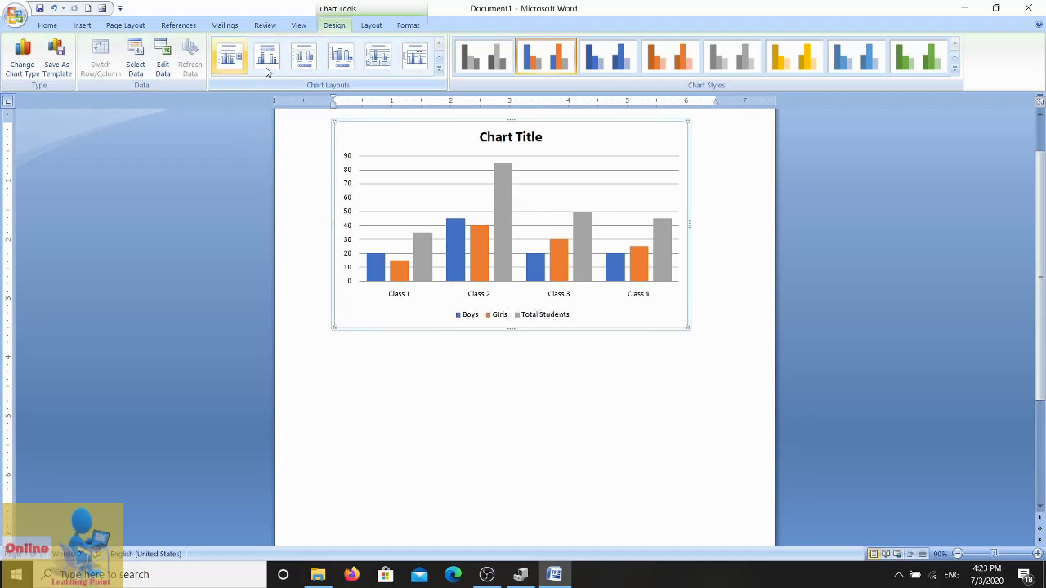
click(378, 59)
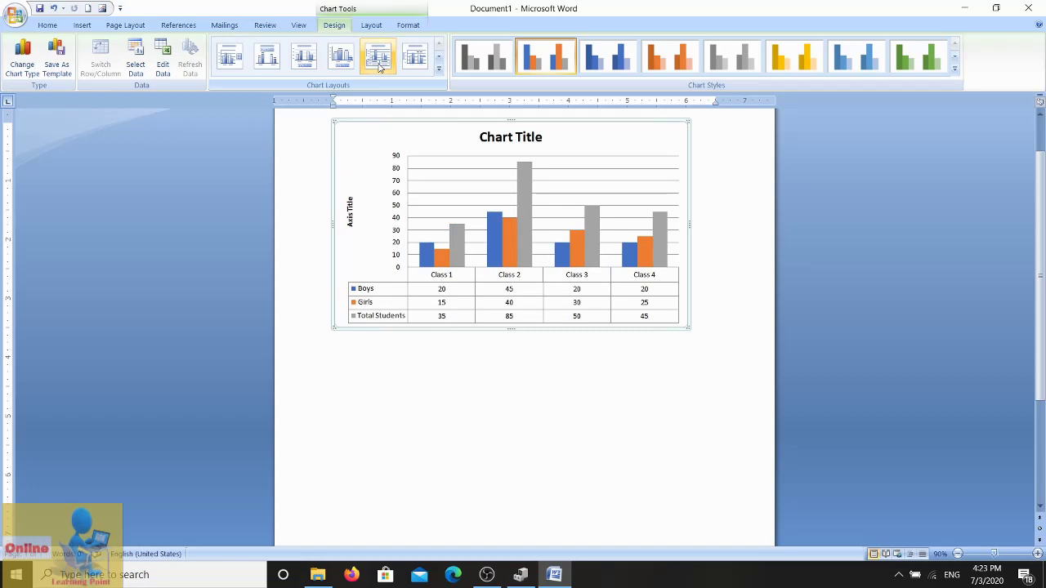
Title the chart 'Shree Manakamana Primary School' and the vertical axis 'No. of the students'
click(502, 137)
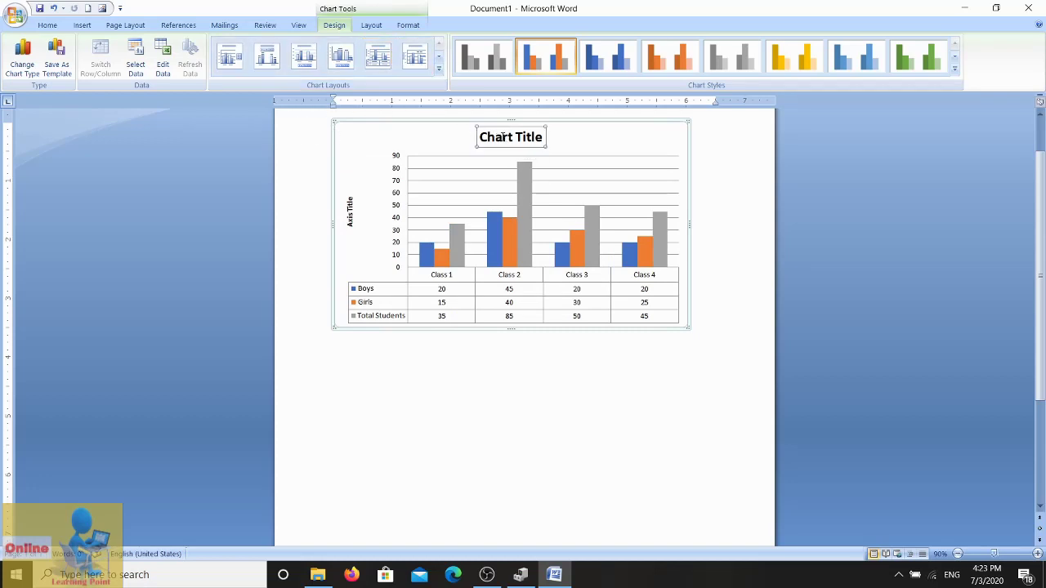
text(Shree Manam)
key(BackSpace)
text(kamana Primary School)
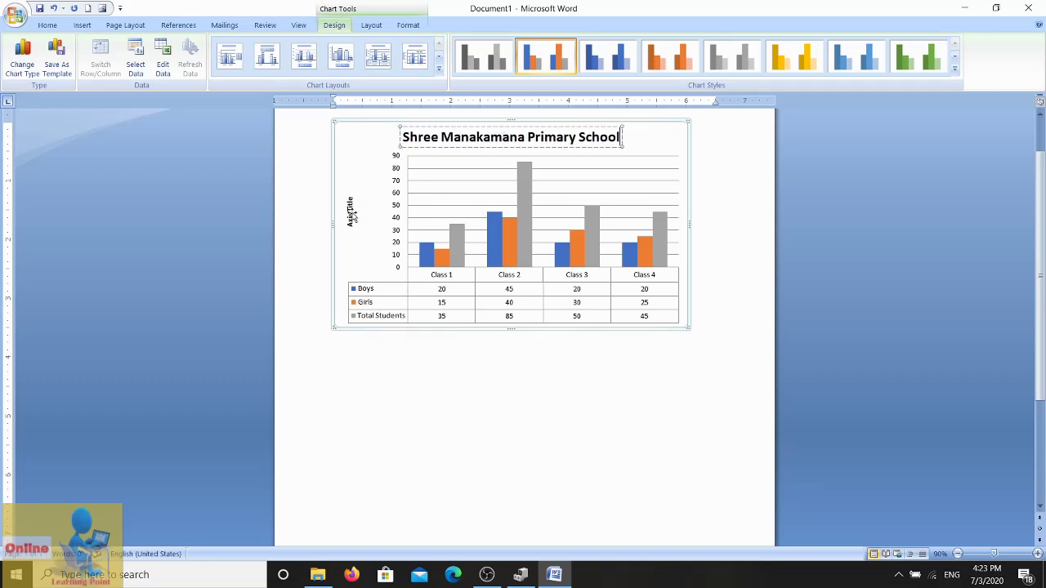
click(352, 214)
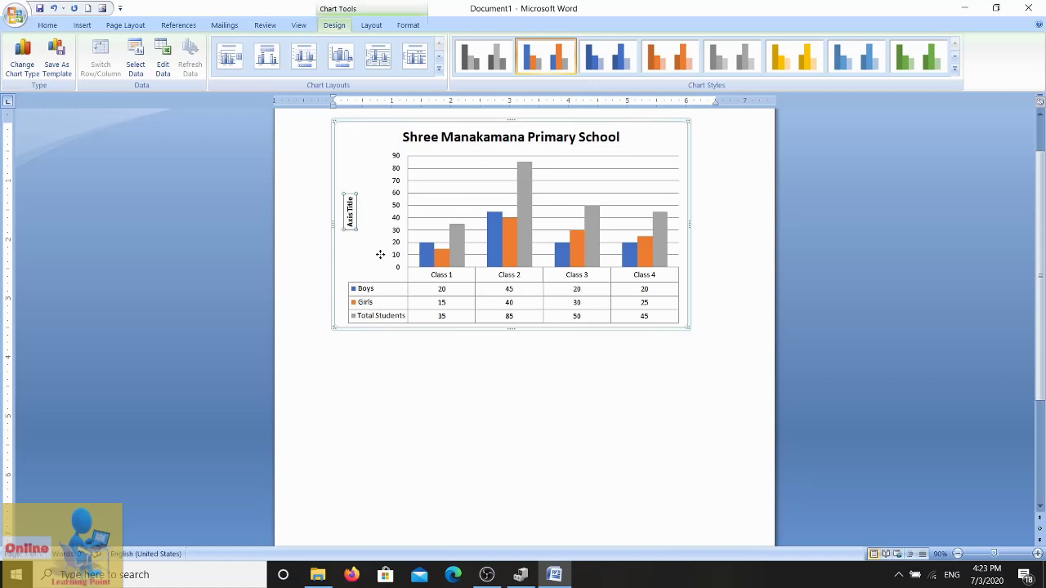
text(No. of the stud)
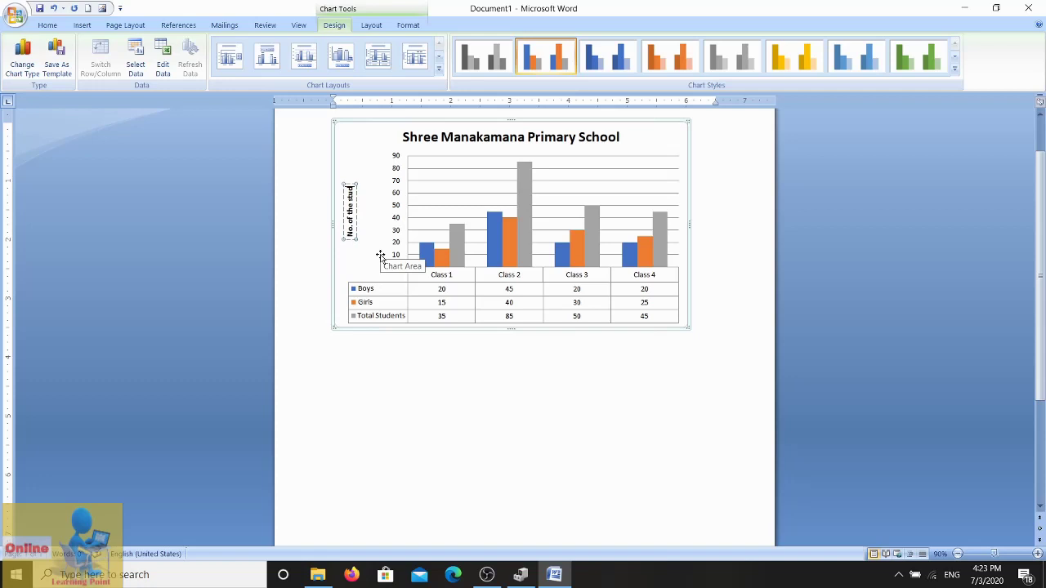
text(ents)
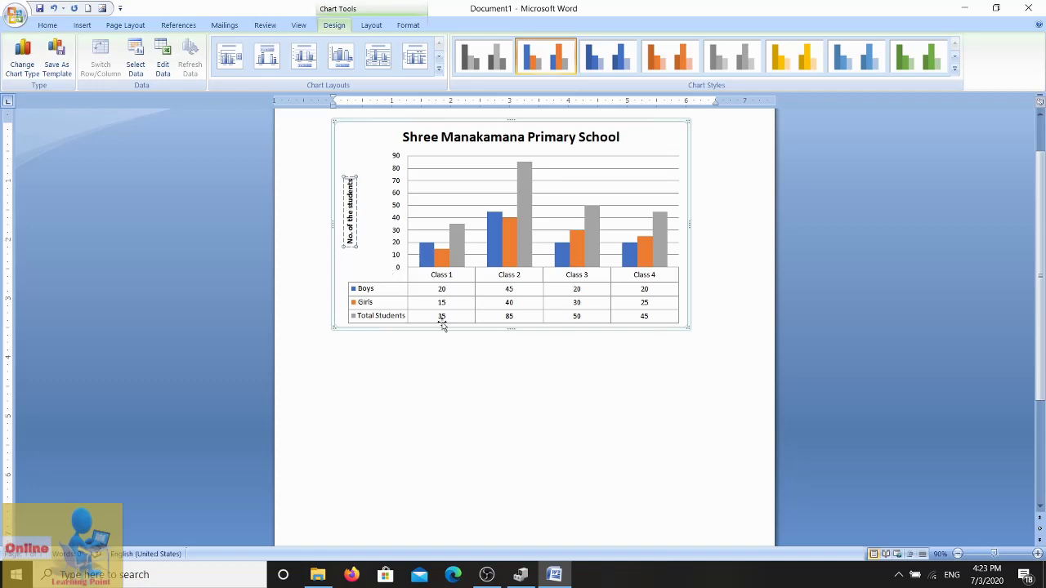
click(409, 123)
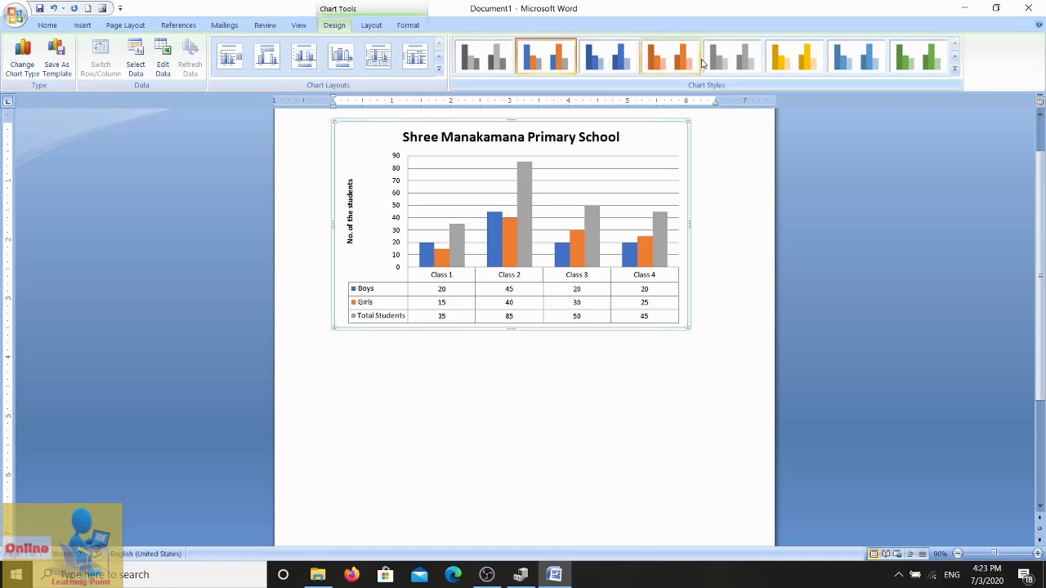
Apply the blue chart style (Style 27) so the bars use shades of blue
click(955, 68)
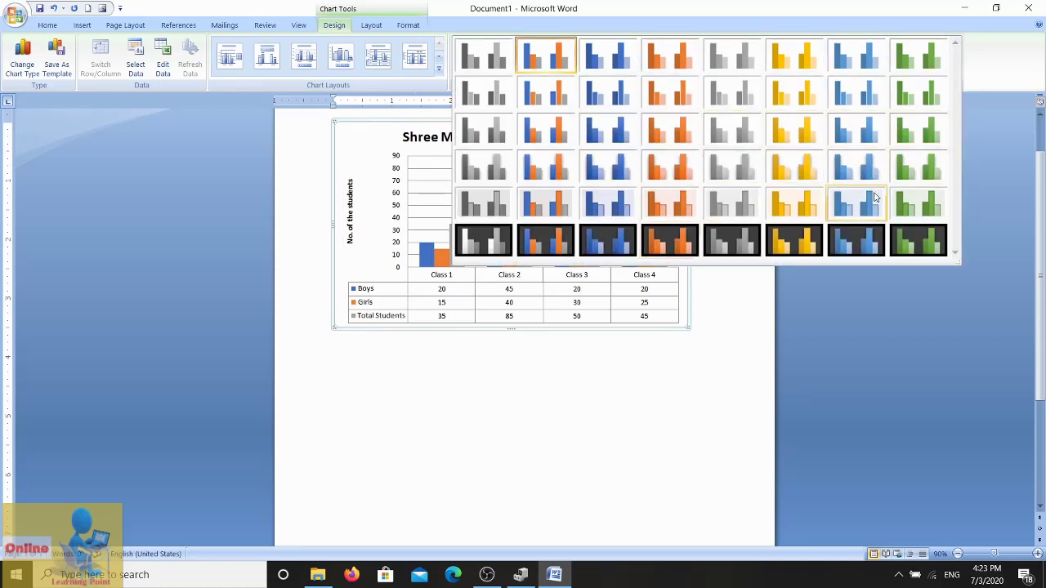
click(606, 175)
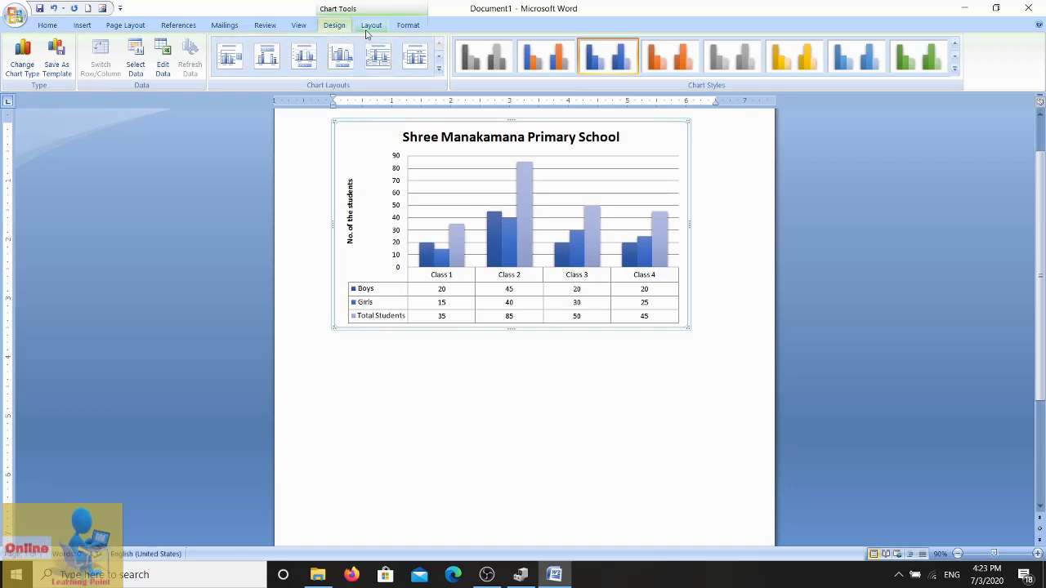
click(367, 32)
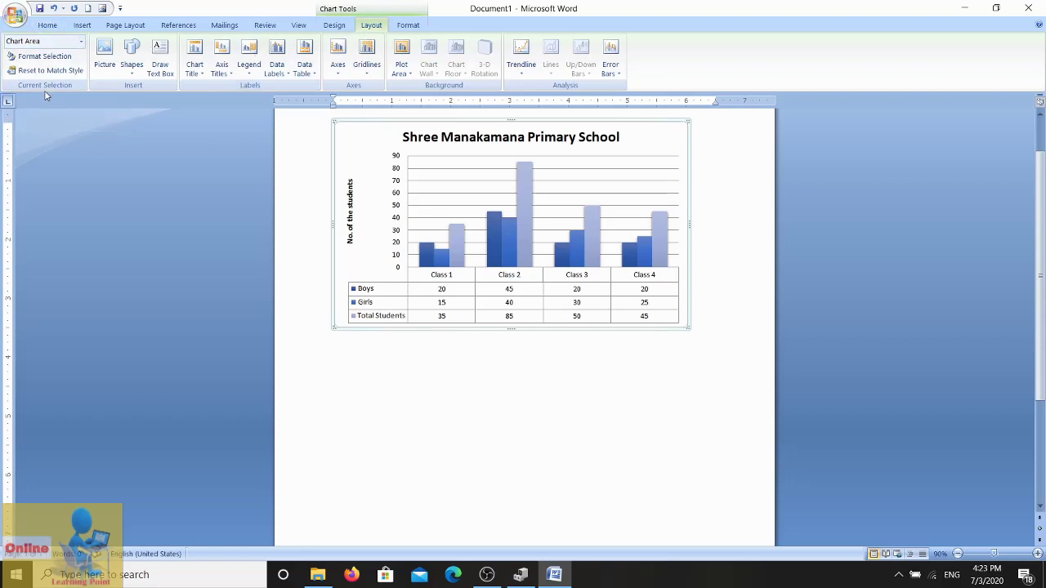
Step through chart title, data table and plot area in Chart Elements, ending on Chart Area
click(81, 44)
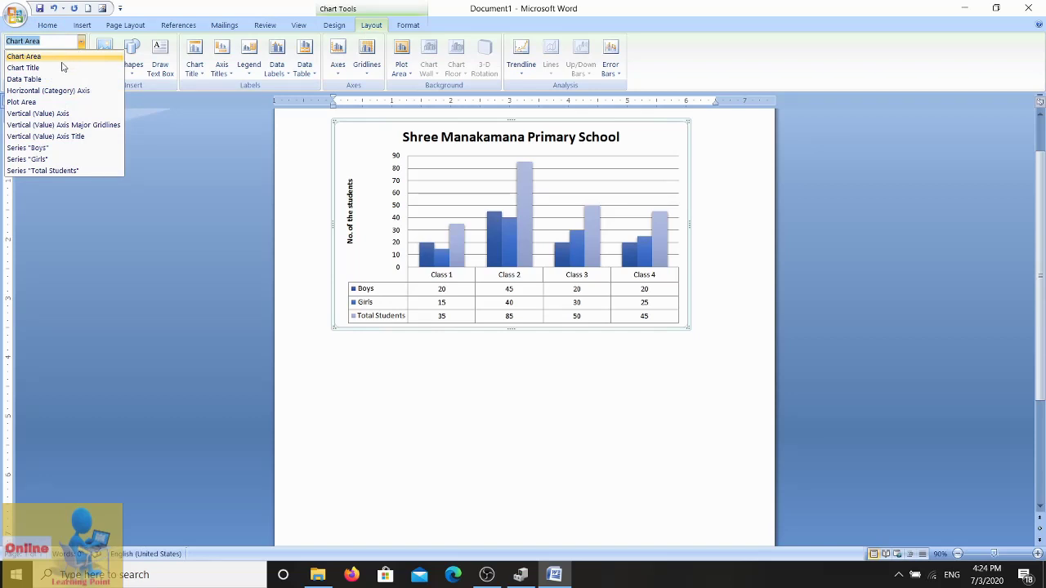
click(58, 68)
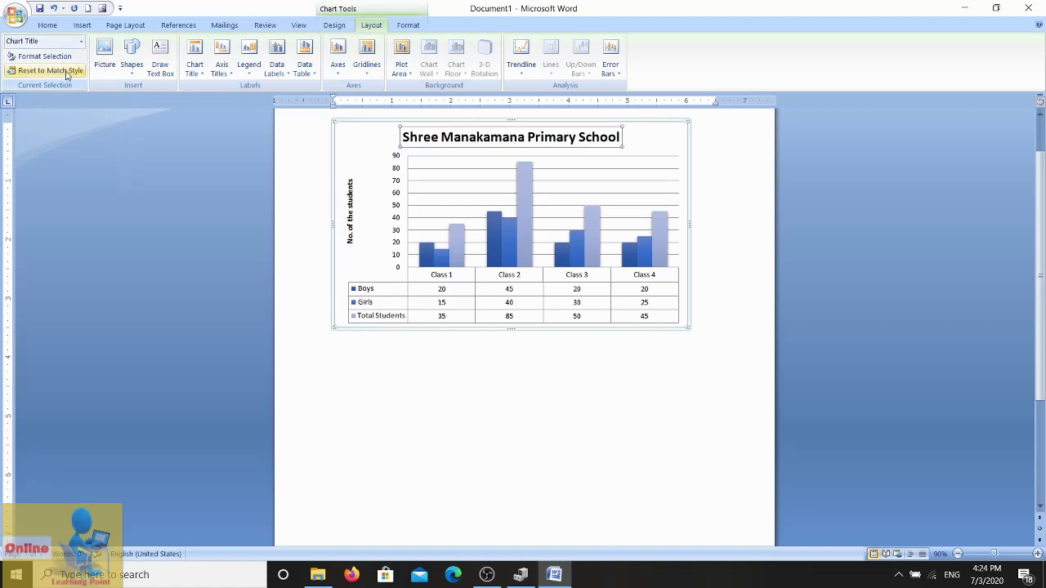
click(80, 41)
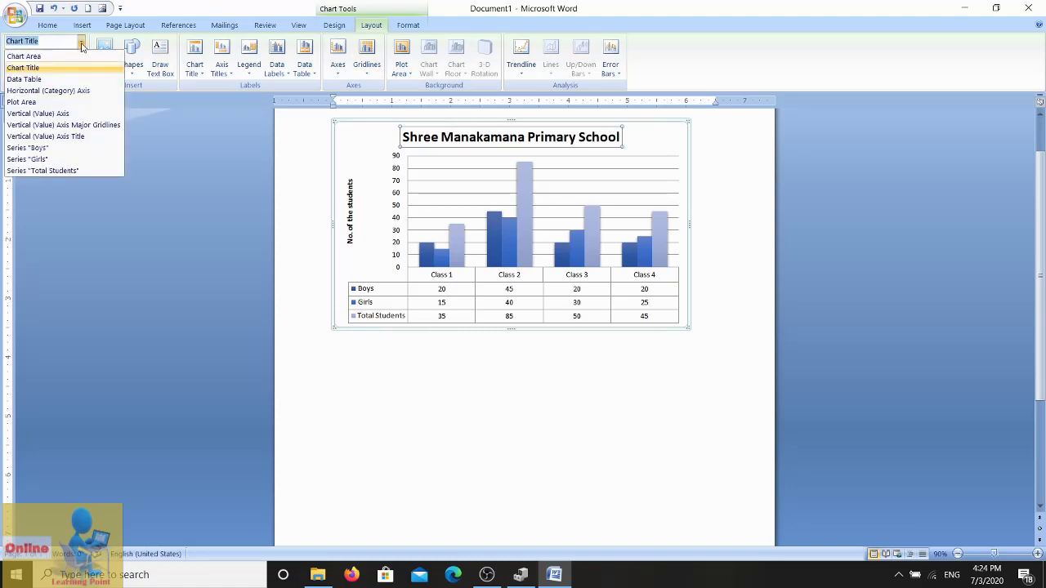
click(45, 80)
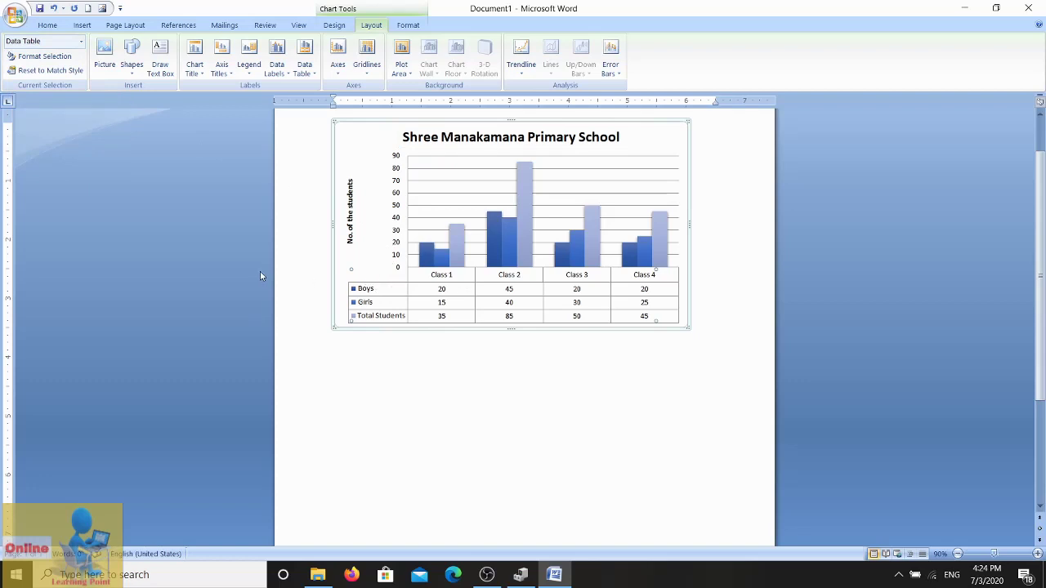
click(81, 41)
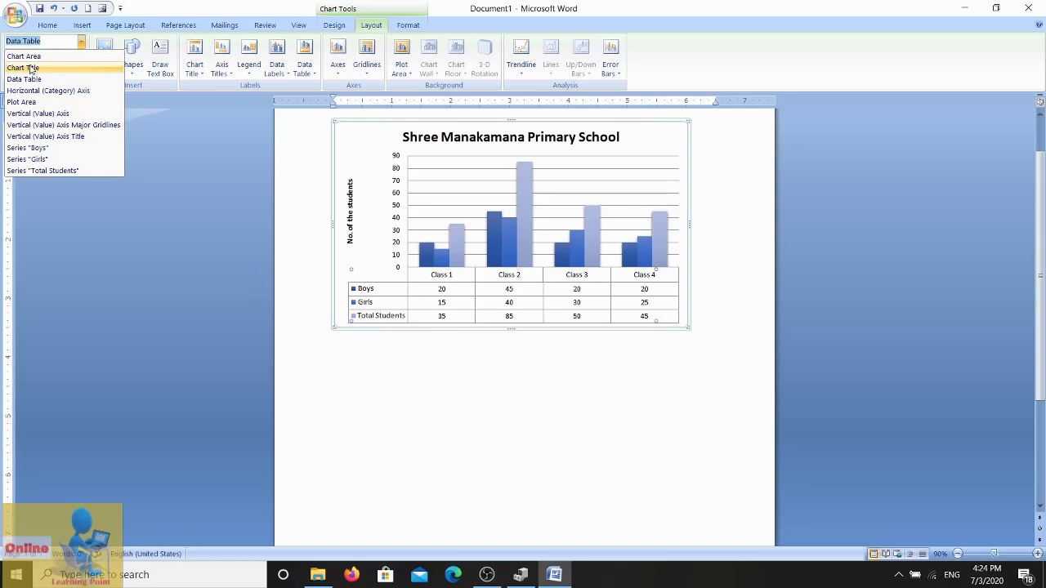
click(27, 103)
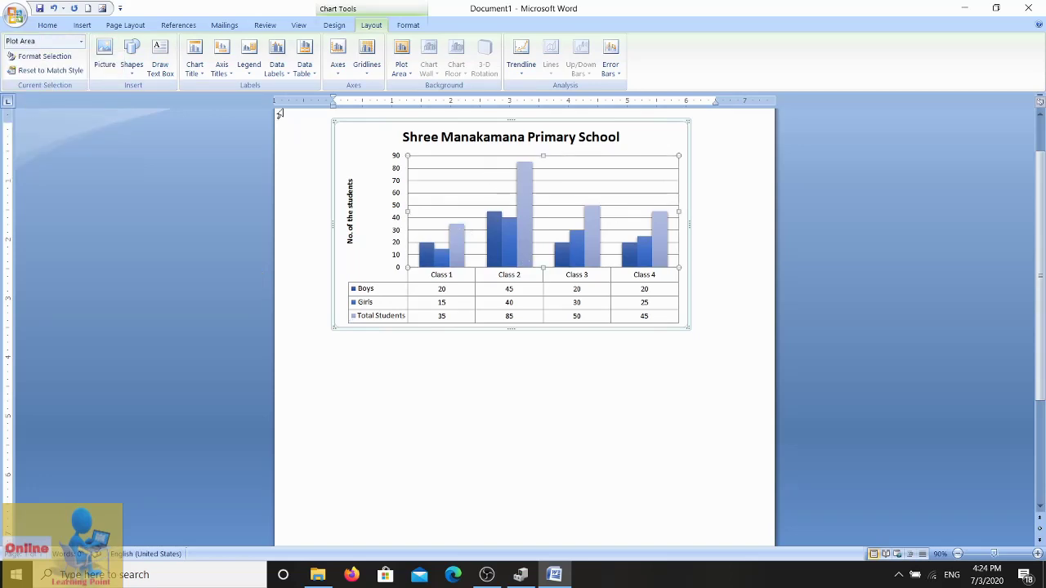
click(81, 41)
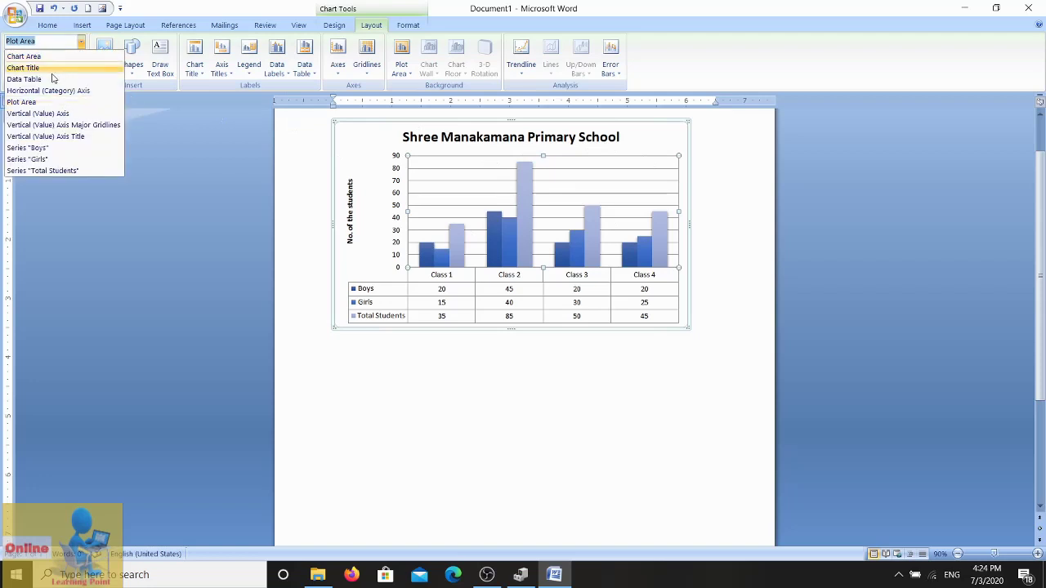
click(37, 56)
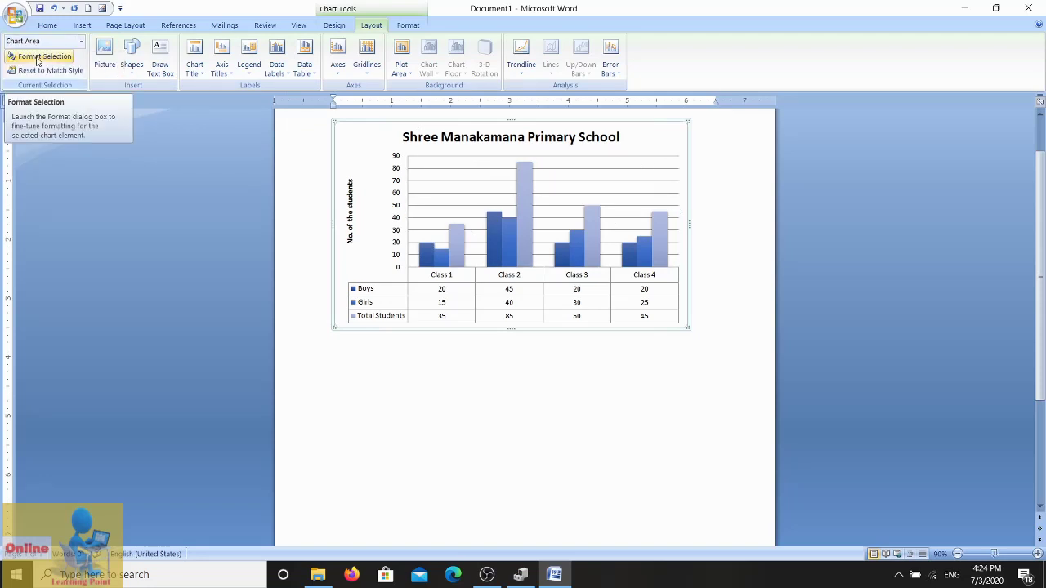
Fill the chart area with the water-droplets texture after trying solid and gradient fills
click(47, 58)
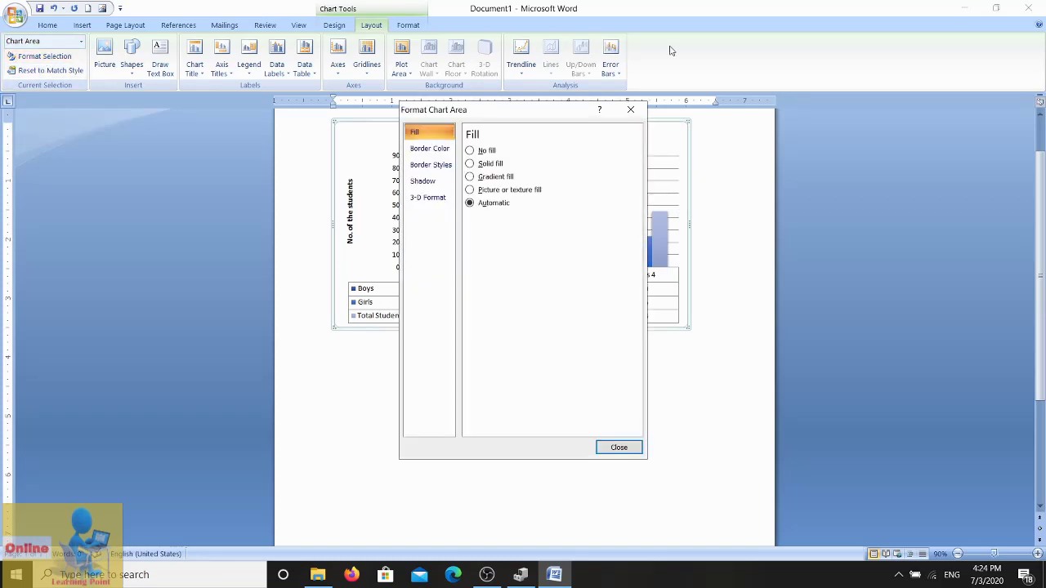
drag(554, 120, 730, 144)
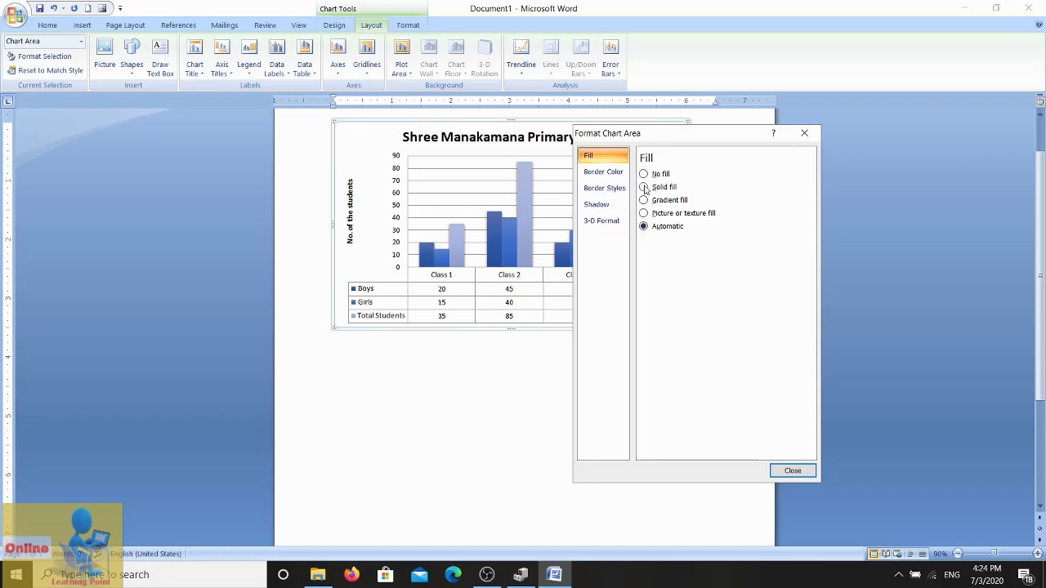
click(644, 187)
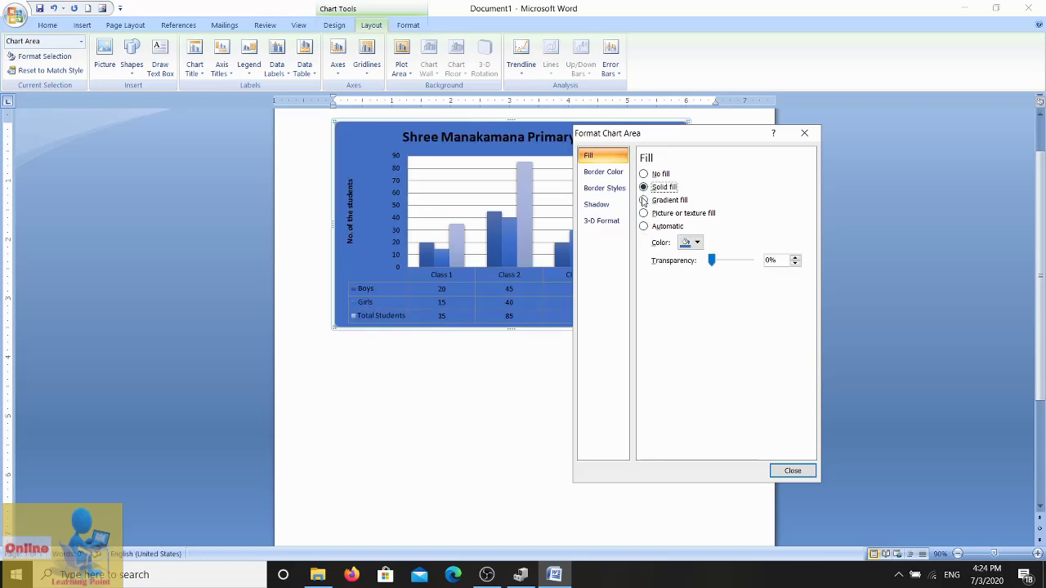
click(643, 201)
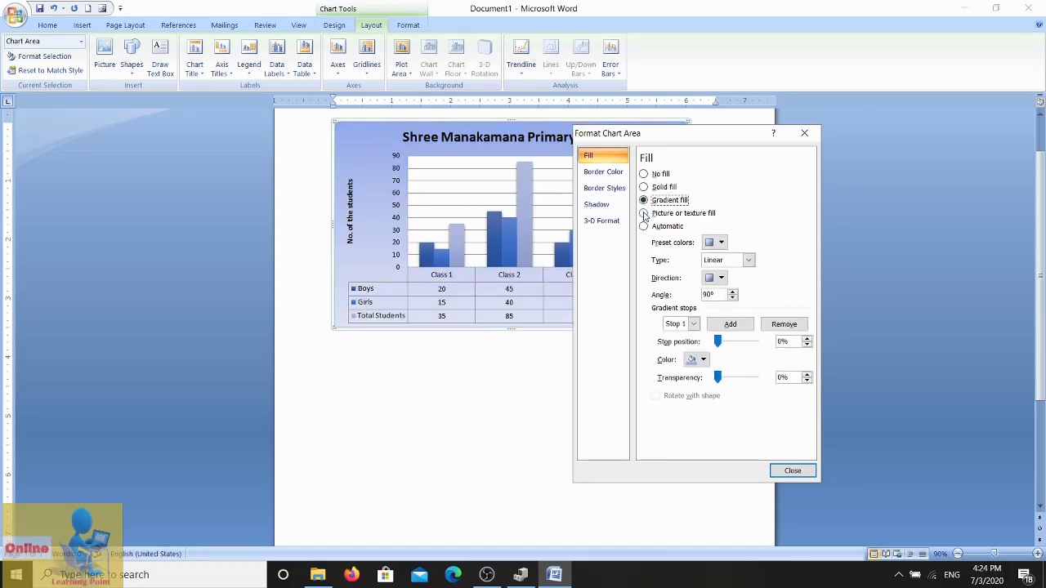
click(644, 213)
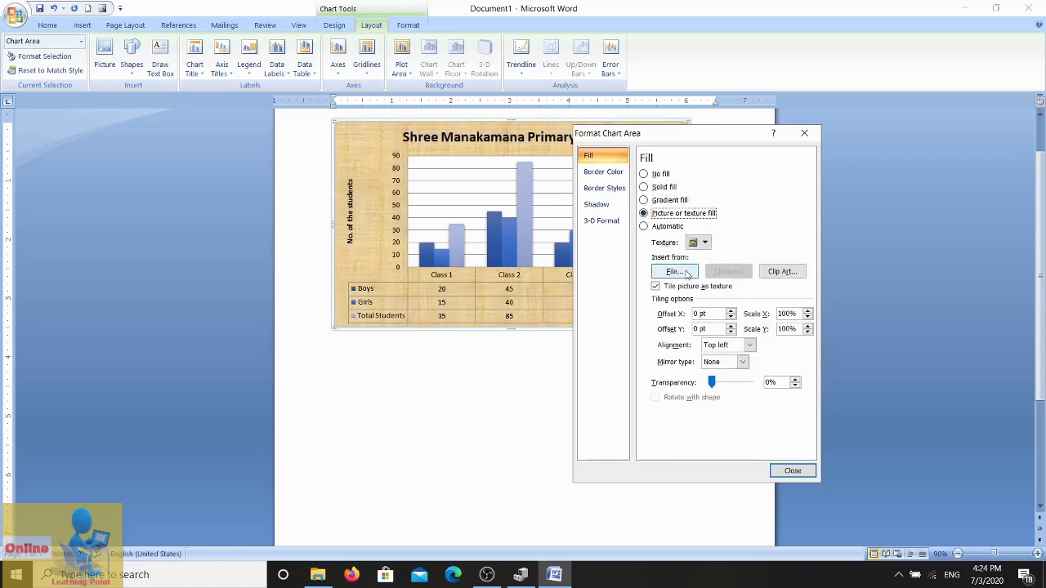
click(704, 243)
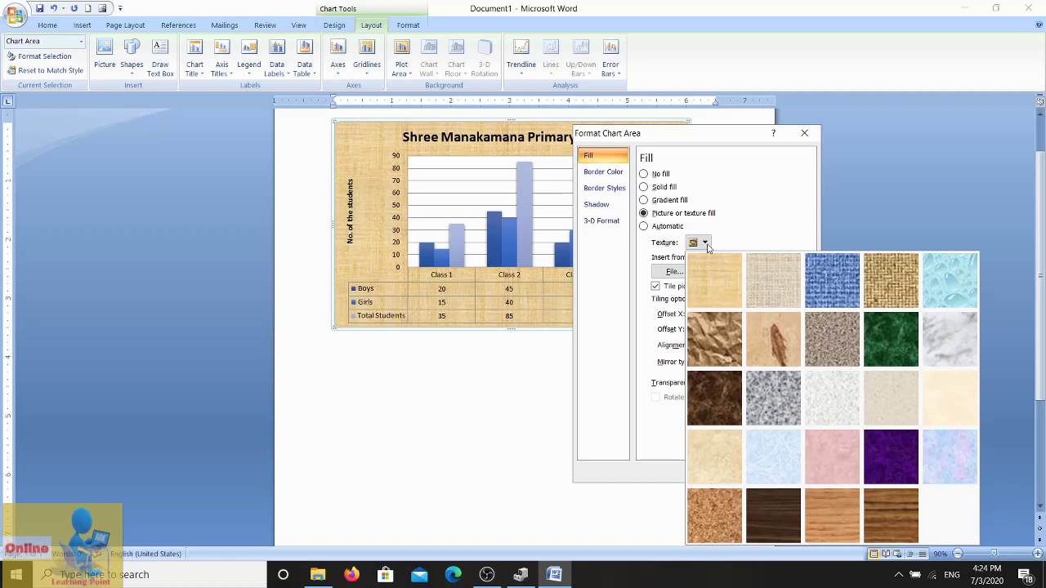
click(925, 278)
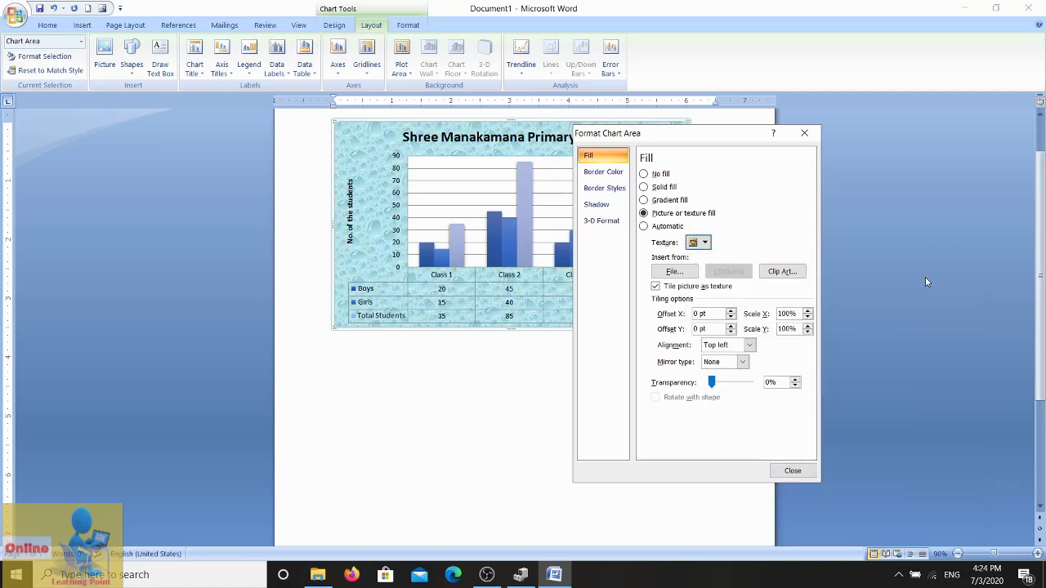
click(604, 173)
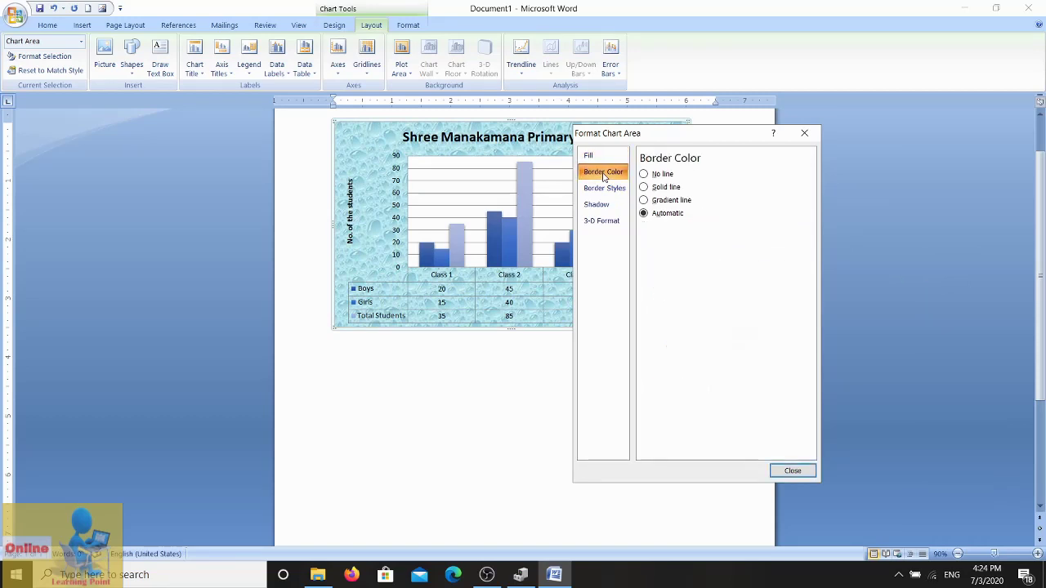
Give the chart area a gradient line border, review Border Styles, Shadow and 3-D Format, and close
click(643, 188)
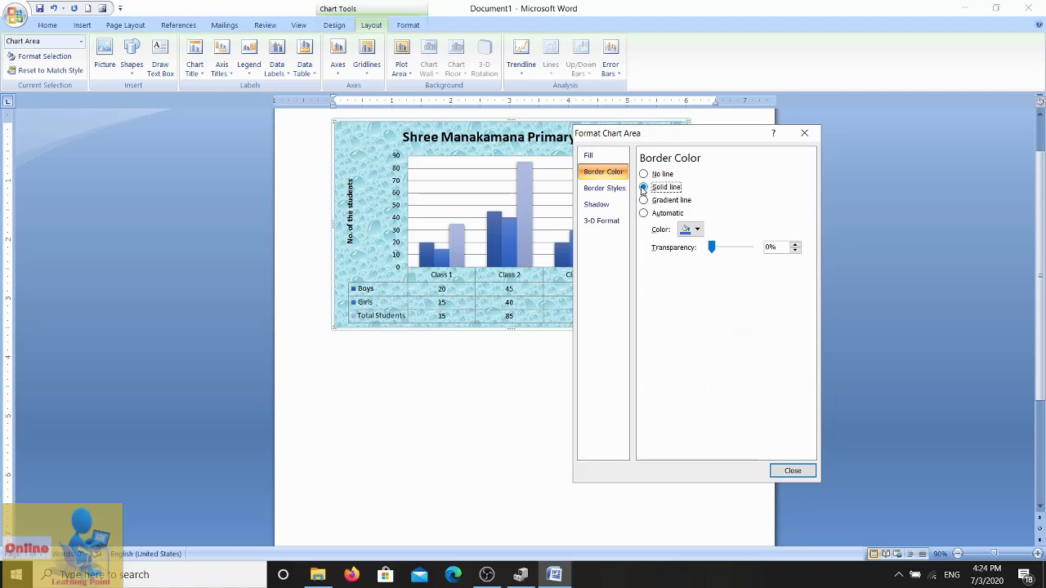
click(644, 201)
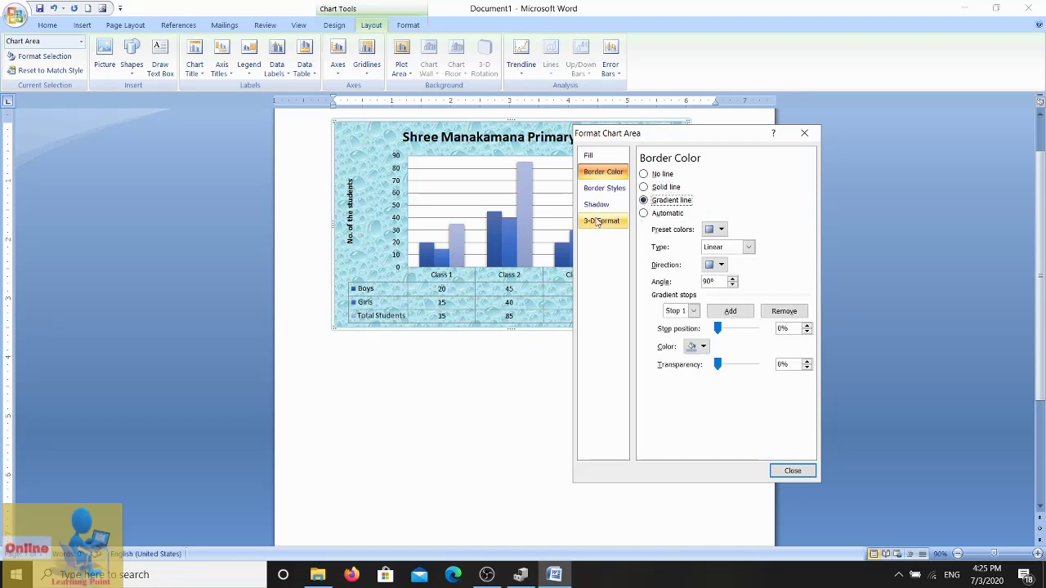
click(602, 189)
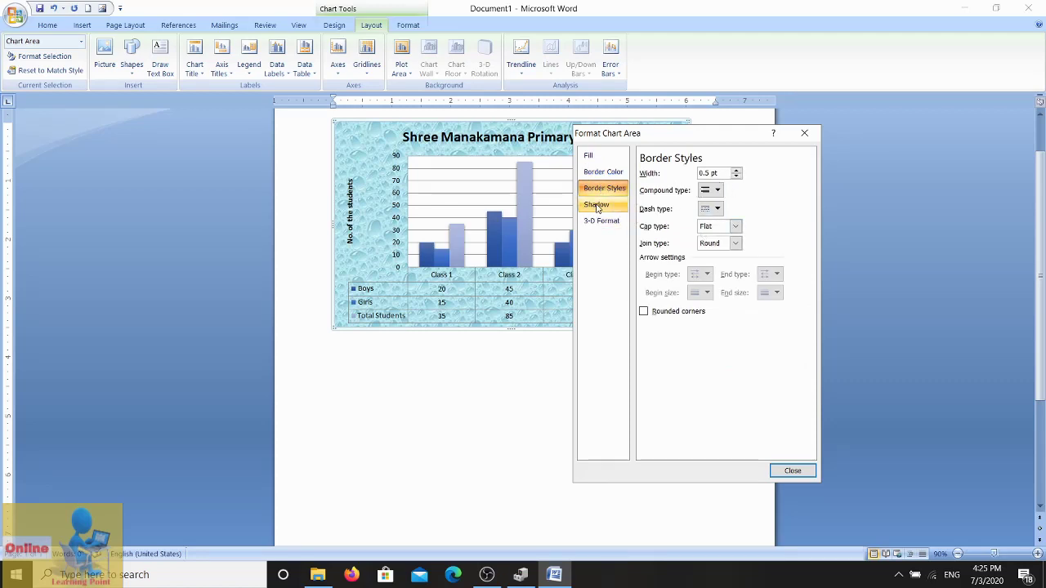
click(597, 207)
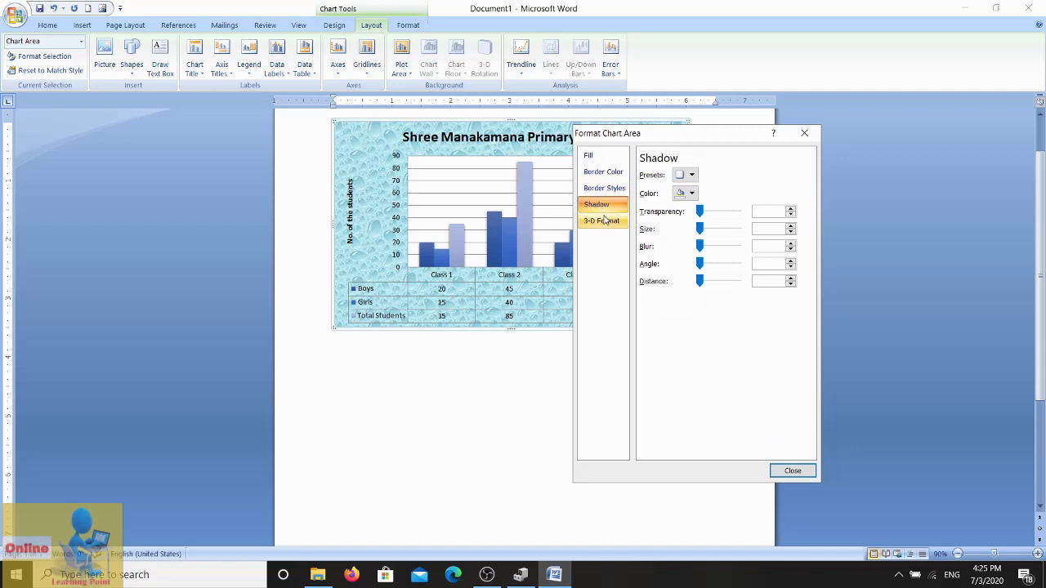
click(605, 221)
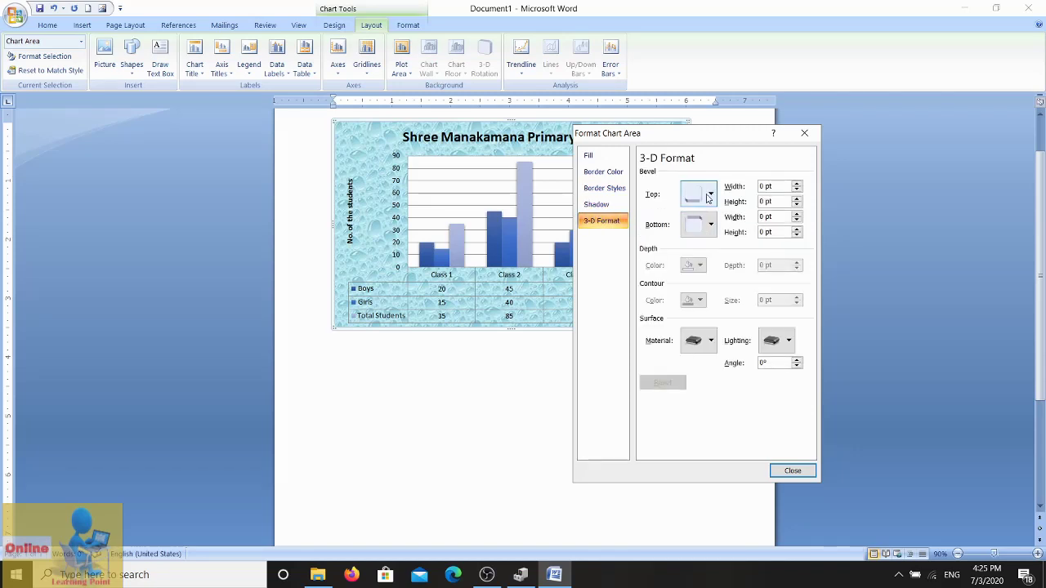
click(784, 464)
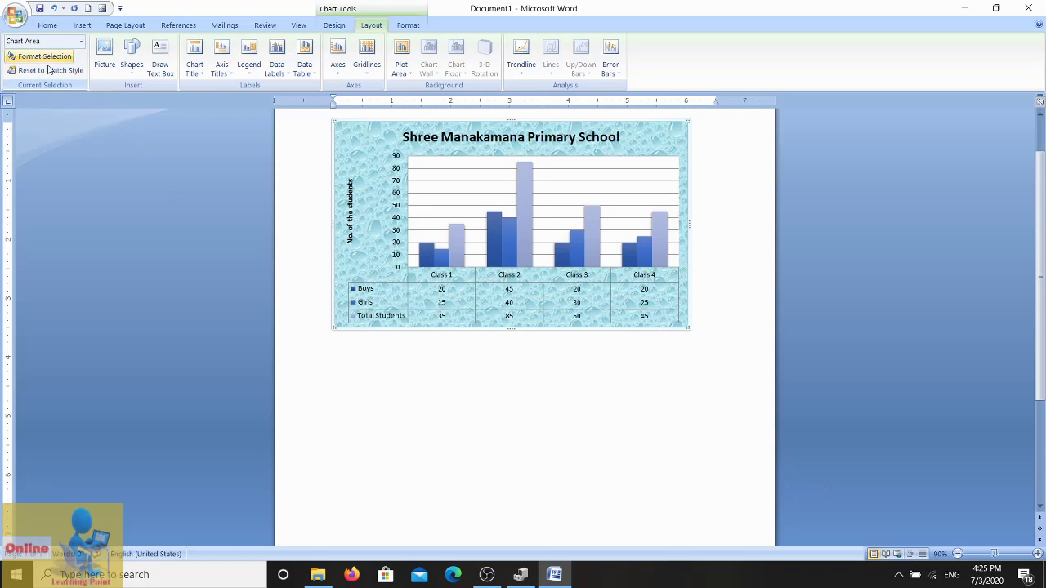
Reset the chart area to match its style, removing the water-droplet texture
click(45, 73)
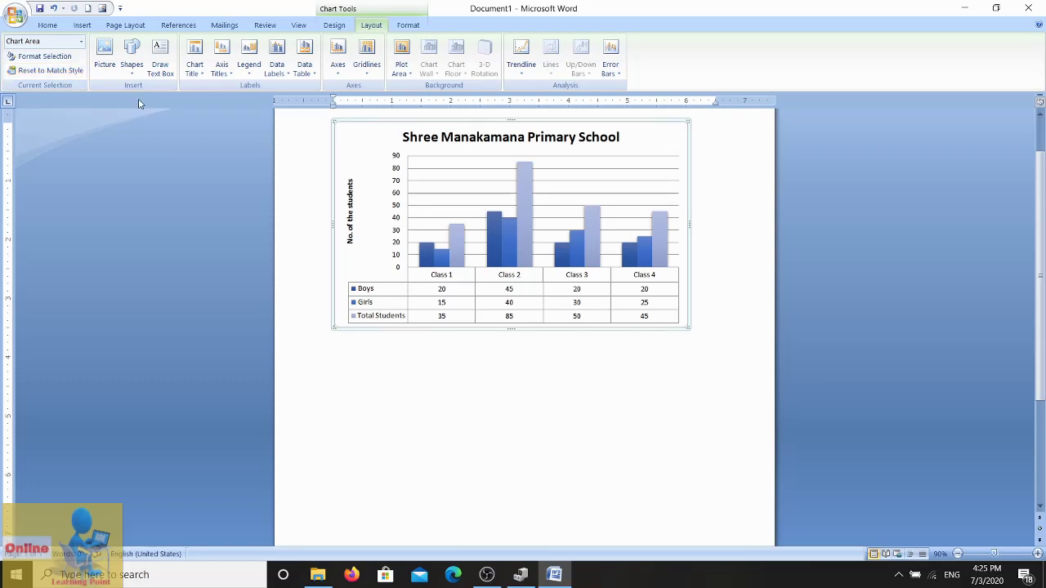
click(106, 72)
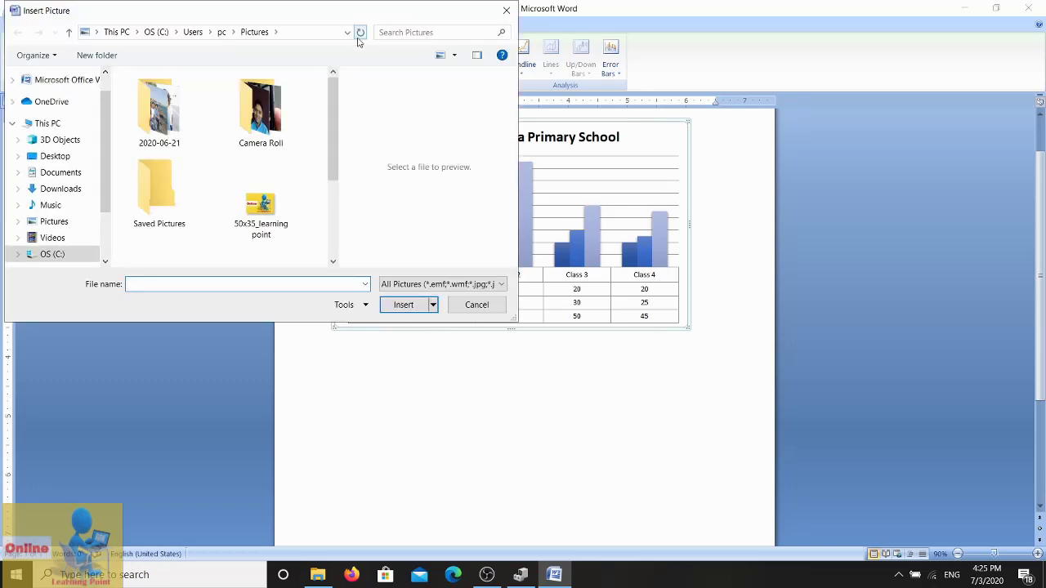
Insert the 50x35_learning point logo picture into the chart, then reselect the chart
click(286, 209)
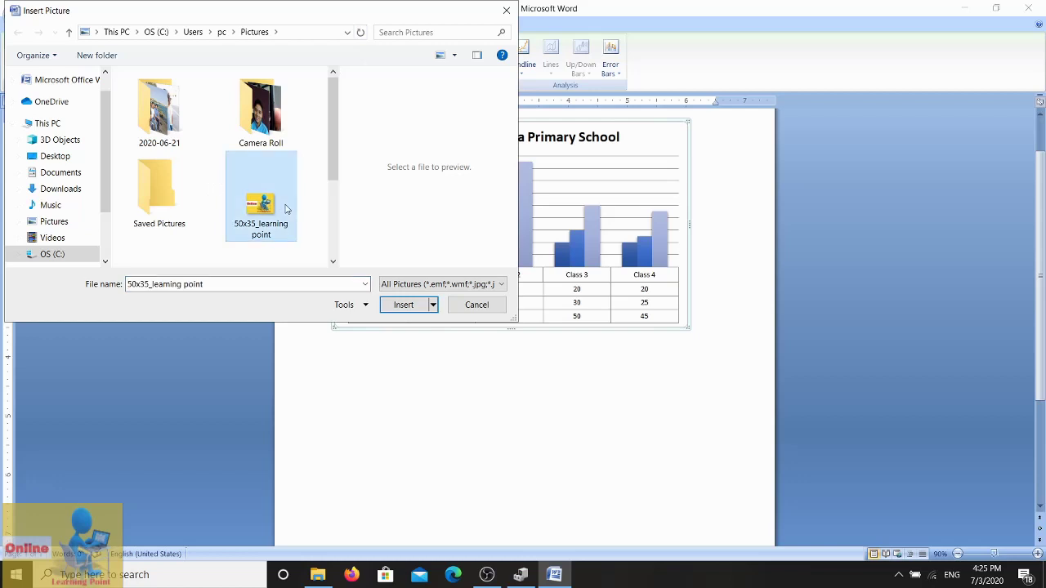
click(403, 305)
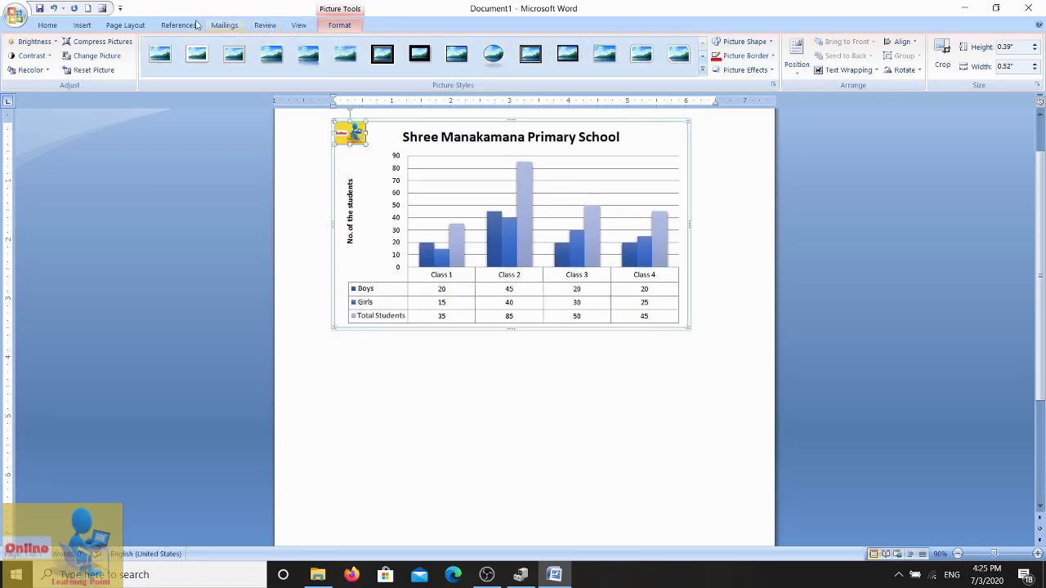
click(84, 26)
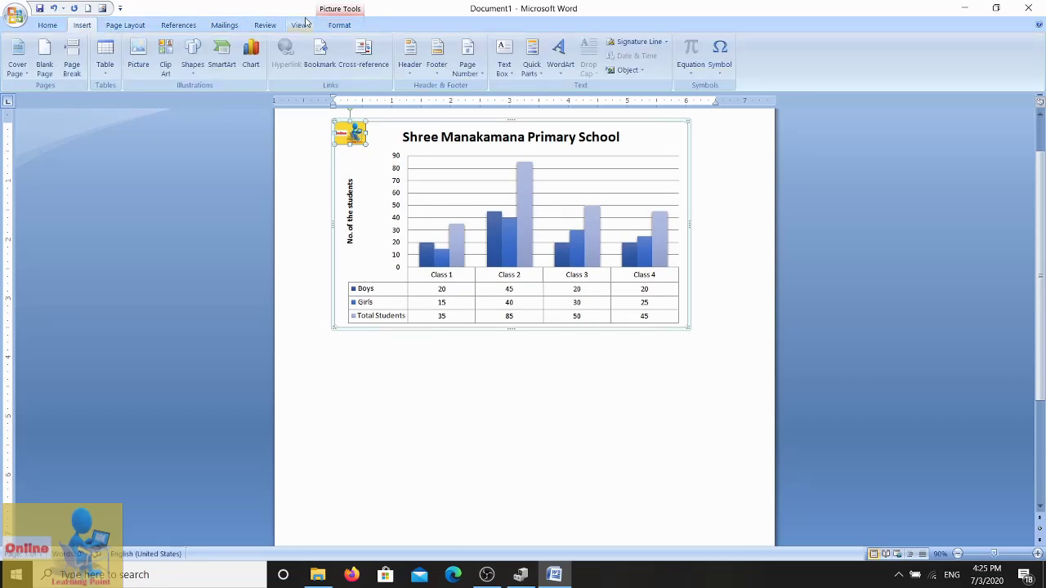
click(398, 121)
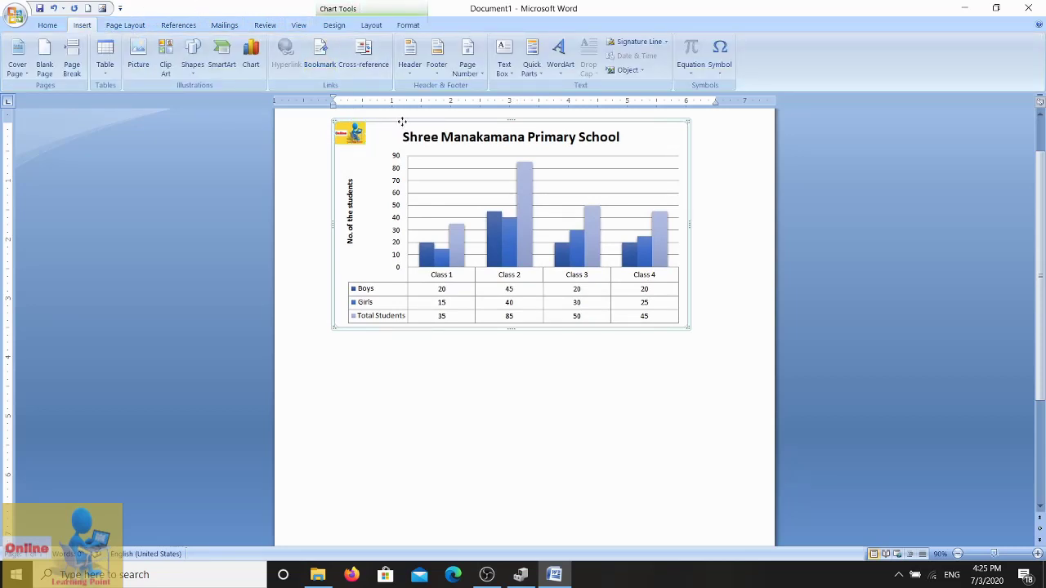
click(371, 25)
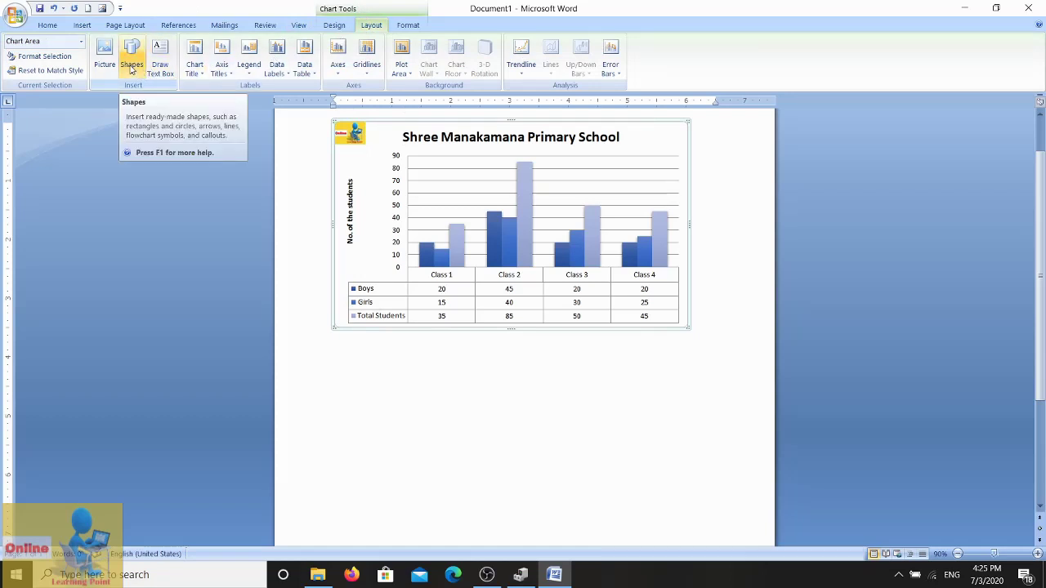
click(132, 67)
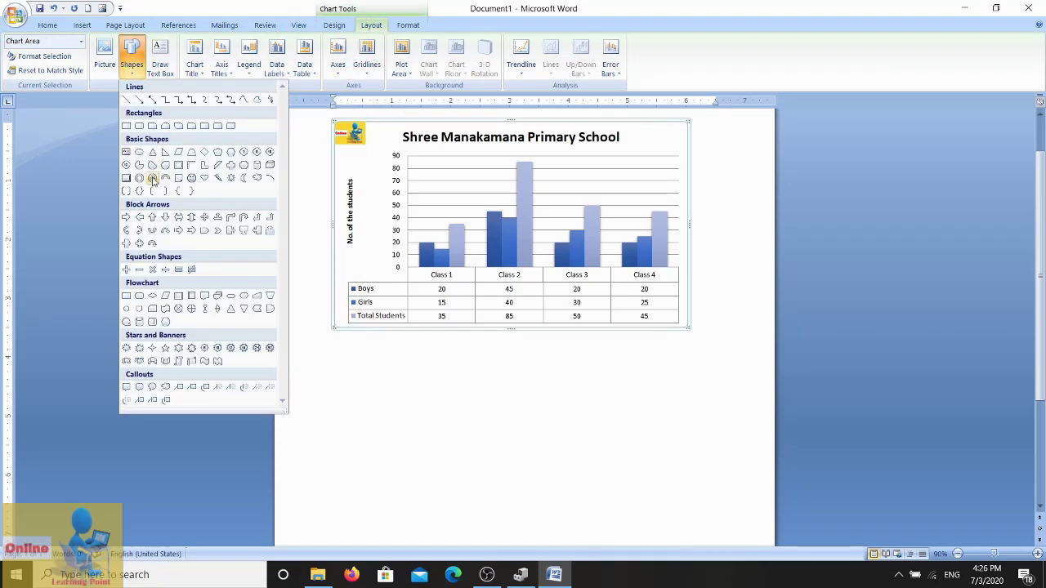
click(205, 178)
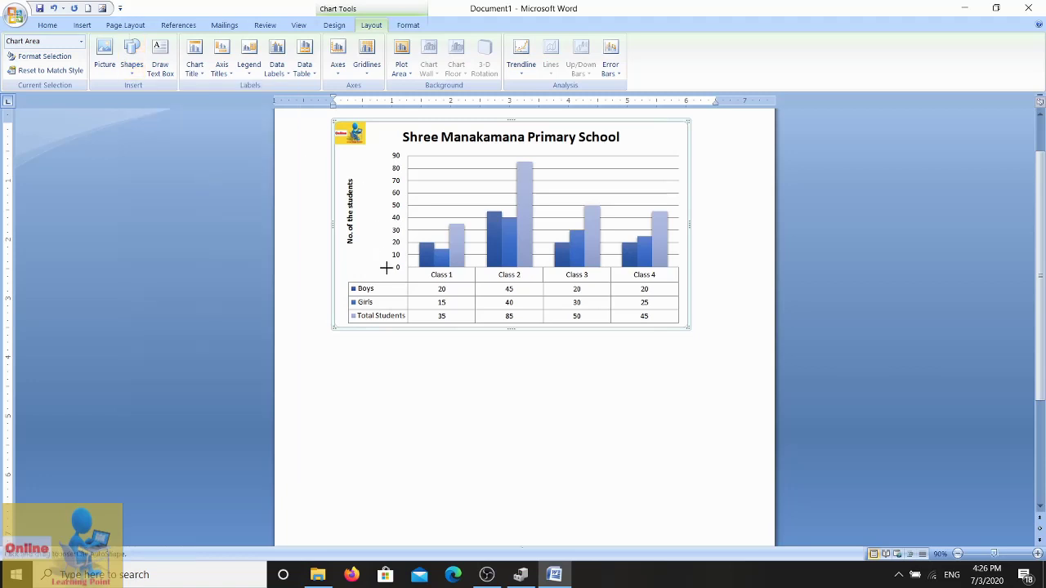
drag(371, 253, 430, 312)
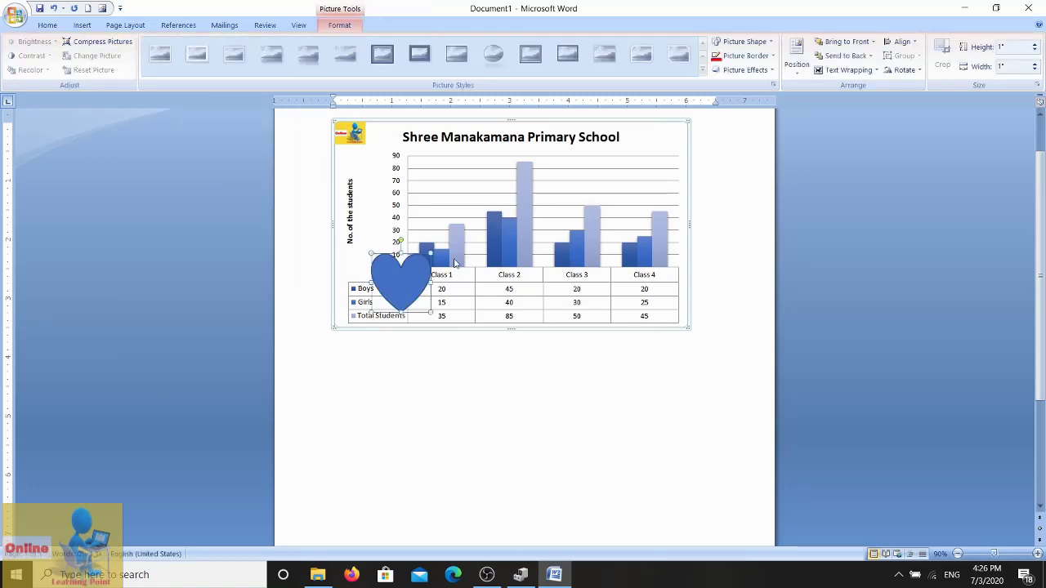
drag(401, 270, 656, 145)
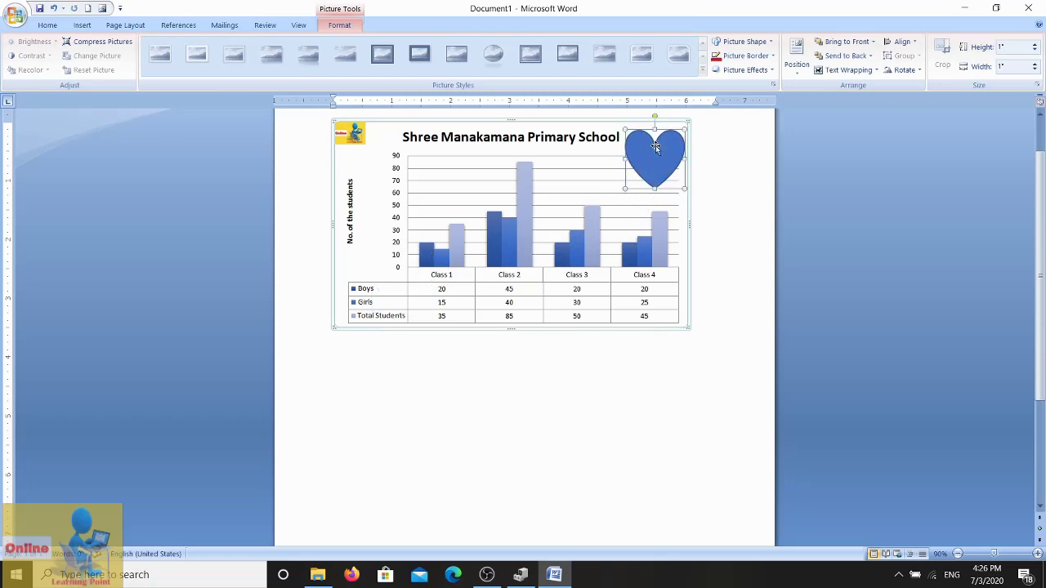
key(Delete)
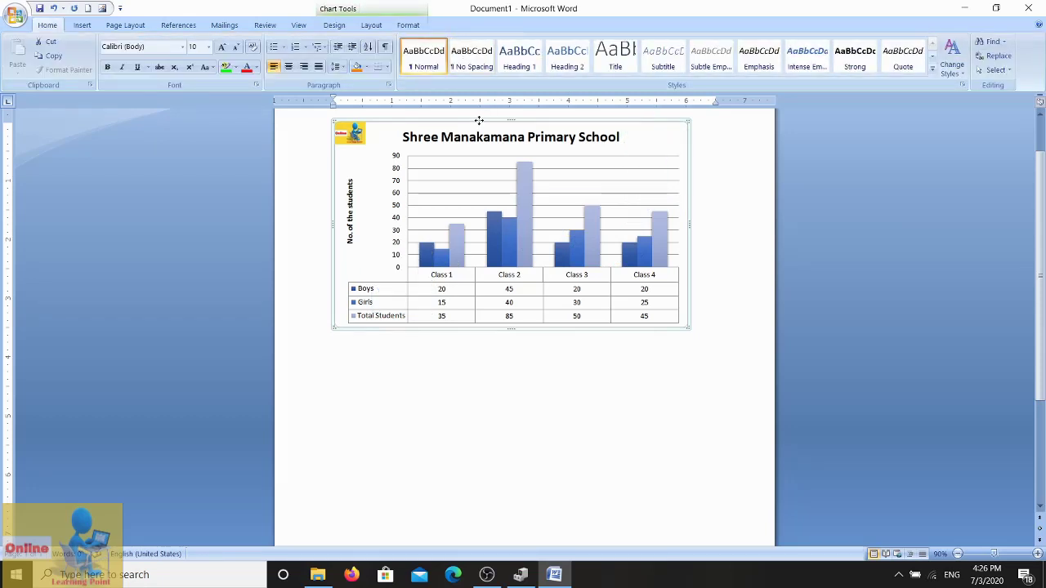
click(370, 26)
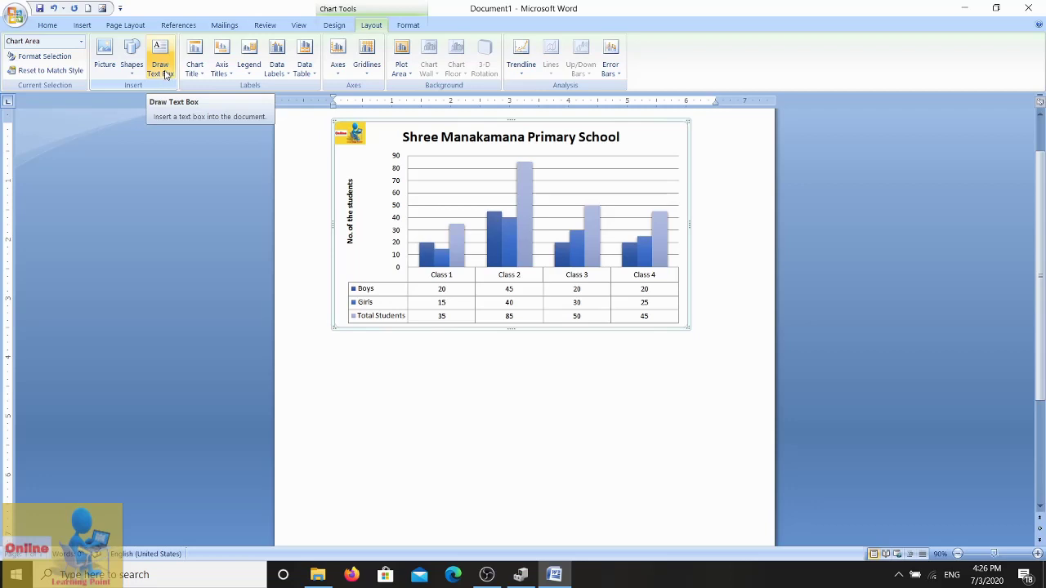
Draw a 'Students record' text box on the chart and move it to the top right beside the title
click(164, 75)
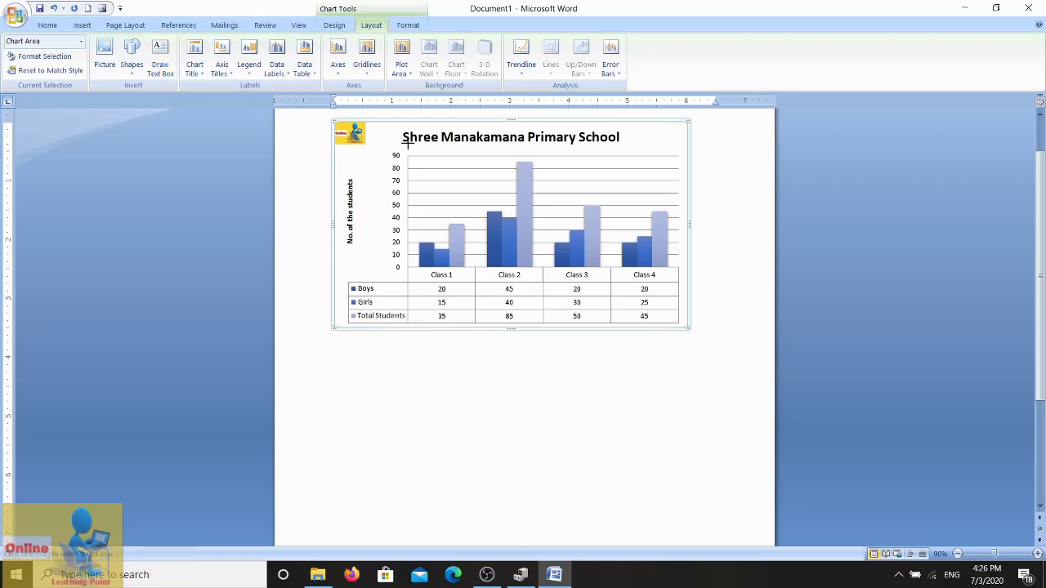
drag(420, 144, 480, 203)
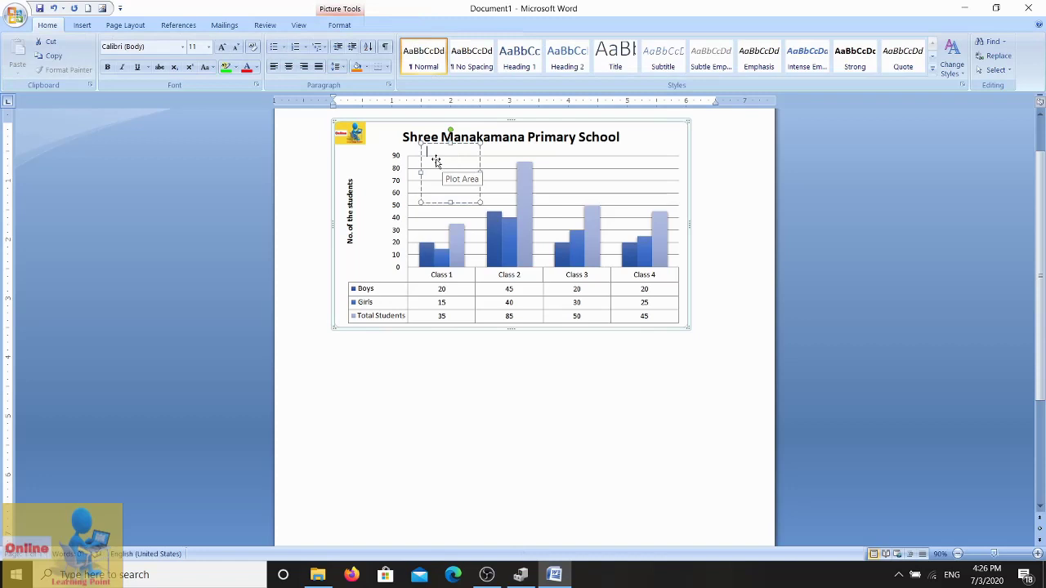
text(ljsdlsdf;)
text(tudents record)
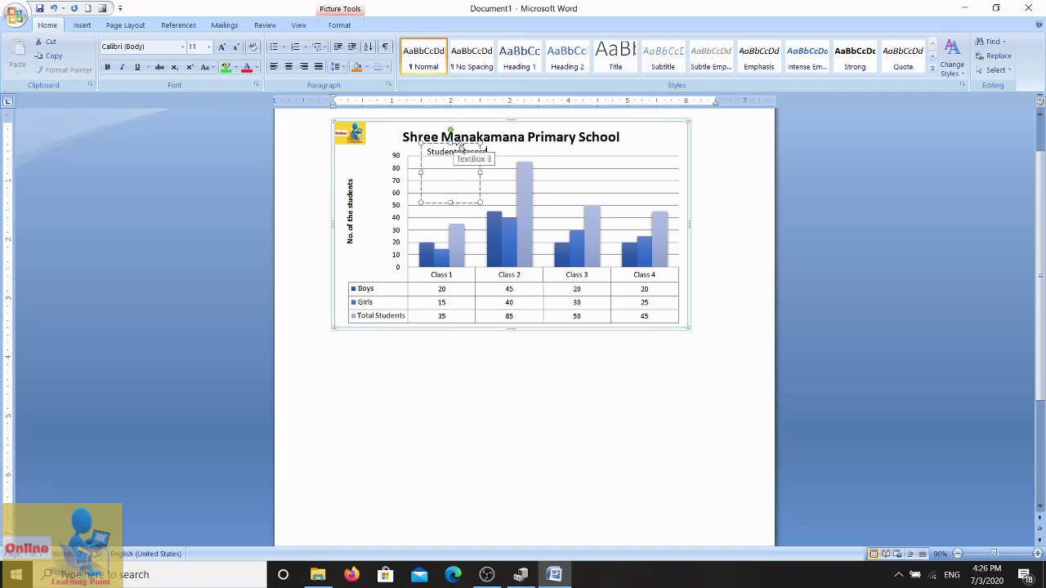
drag(460, 147, 668, 143)
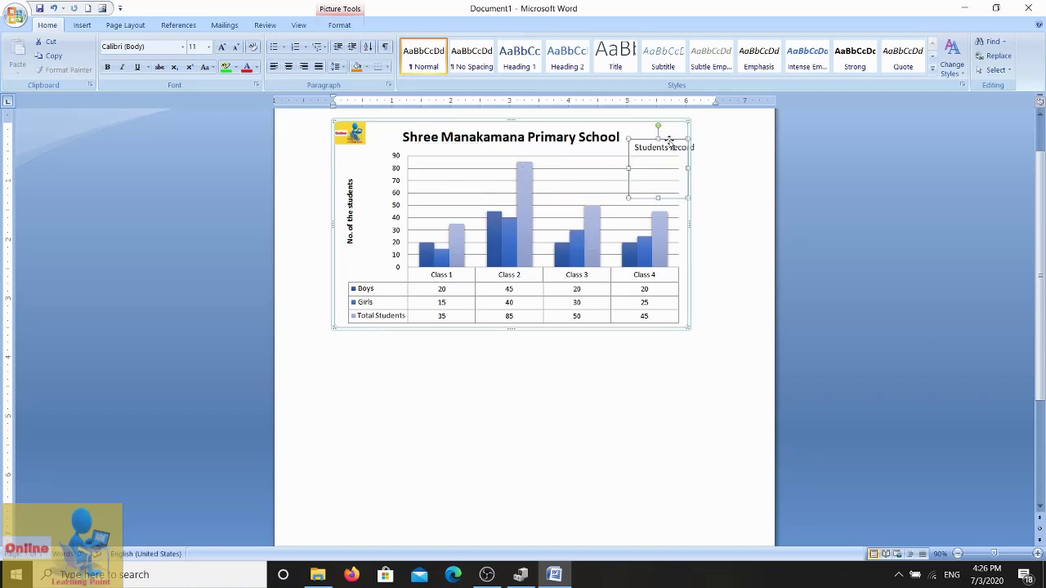
drag(665, 138, 659, 139)
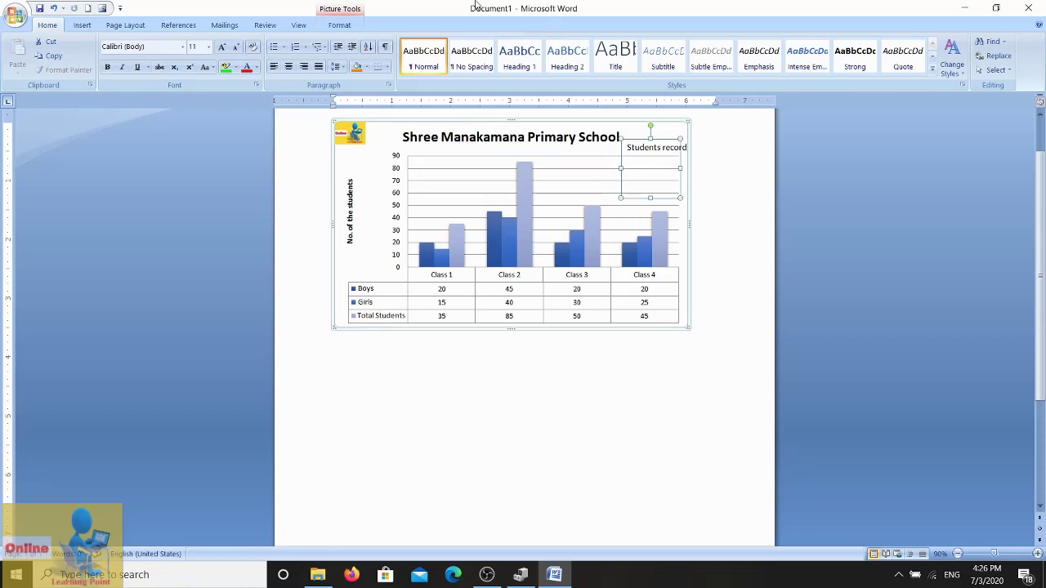
click(345, 12)
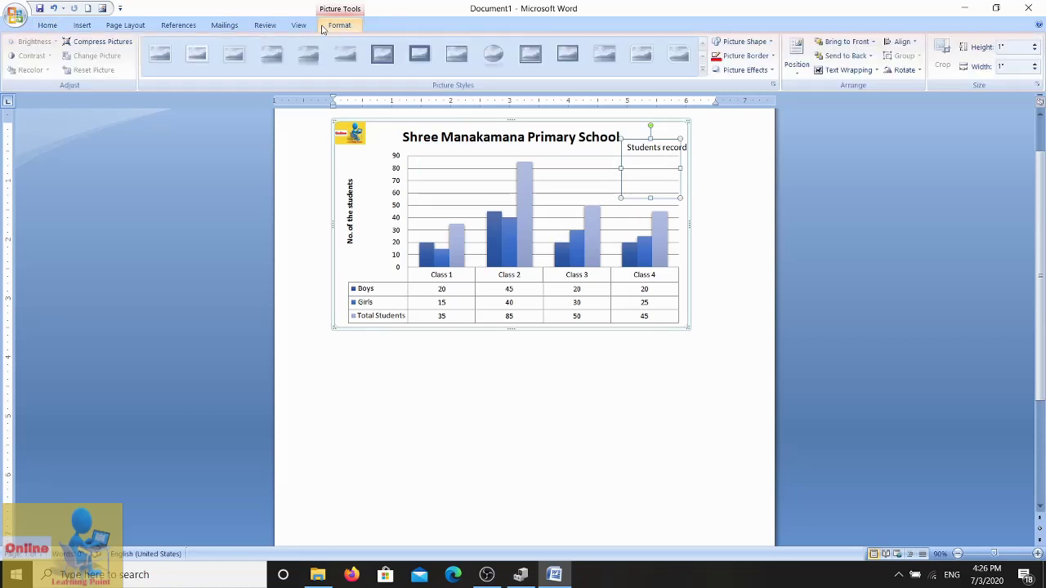
click(542, 122)
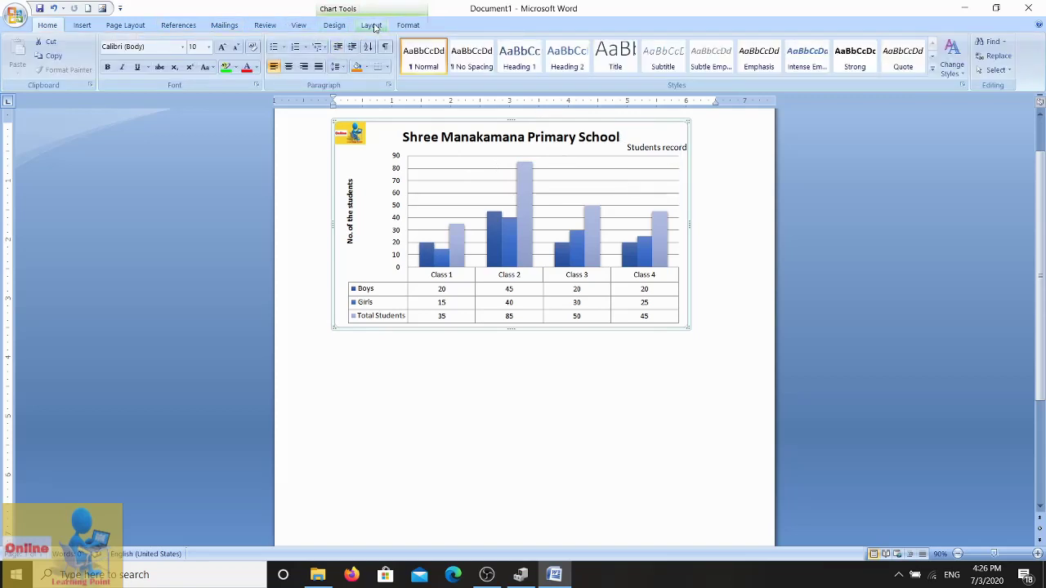
Try a centred overlay title, remove it, then place a default Chart Title above the chart
click(371, 26)
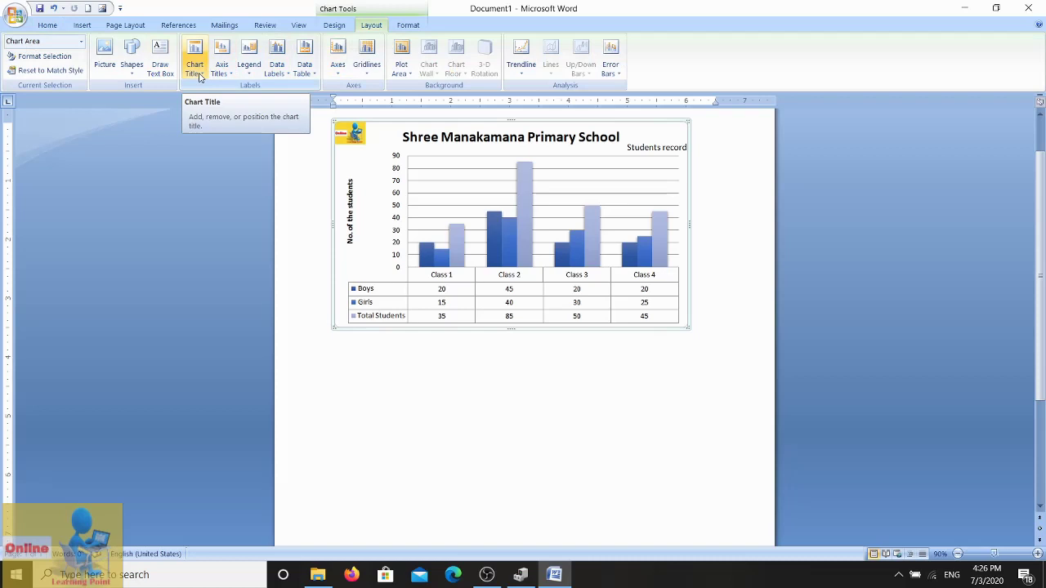
click(199, 77)
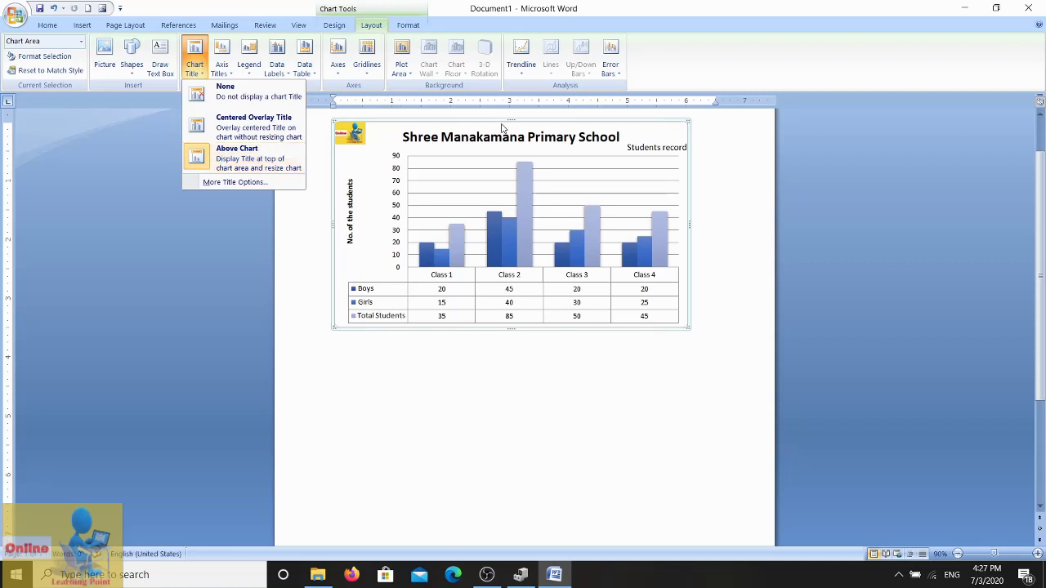
click(235, 124)
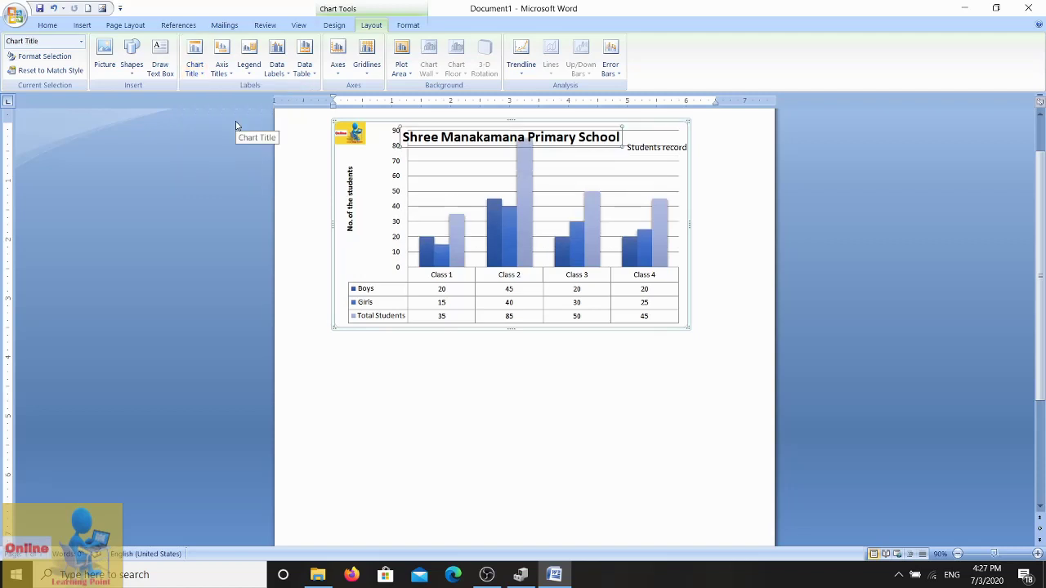
click(196, 57)
click(220, 92)
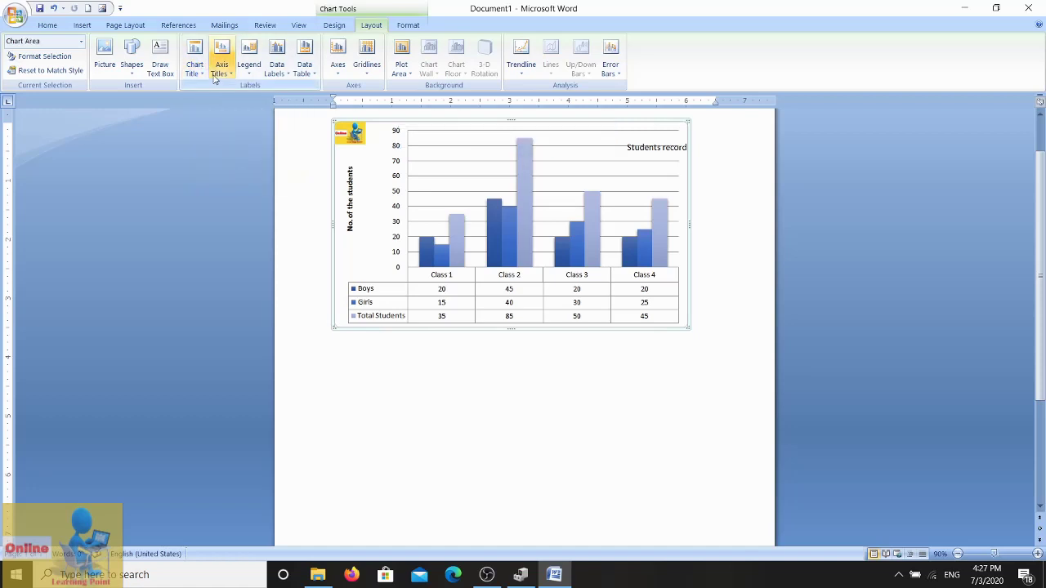
click(203, 78)
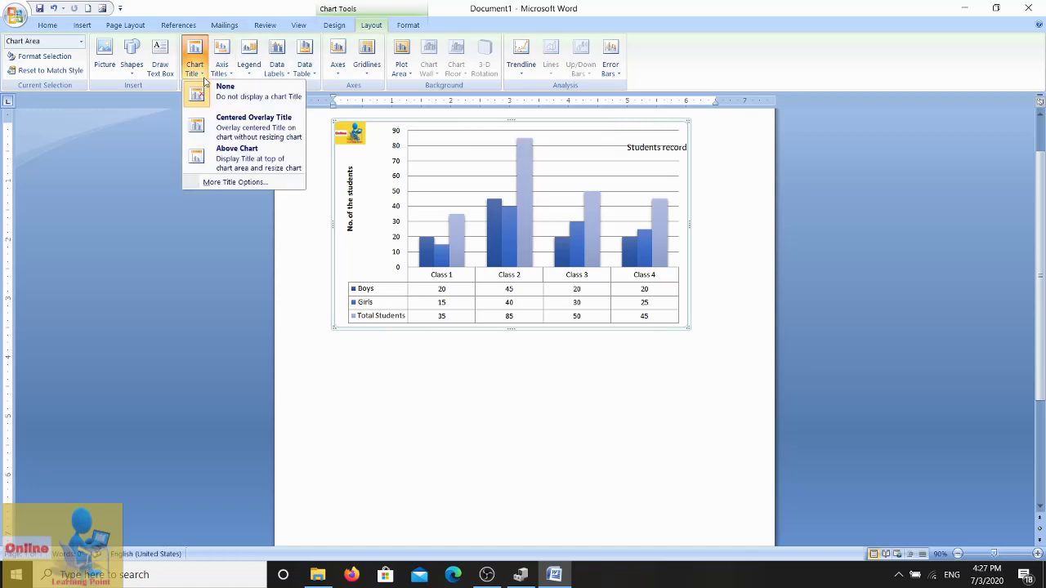
click(218, 160)
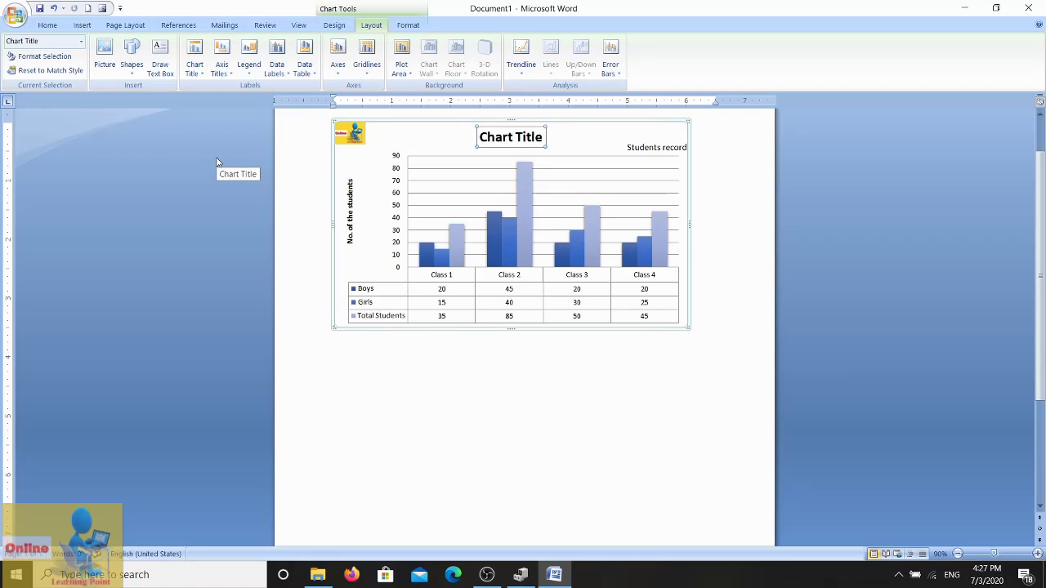
click(226, 78)
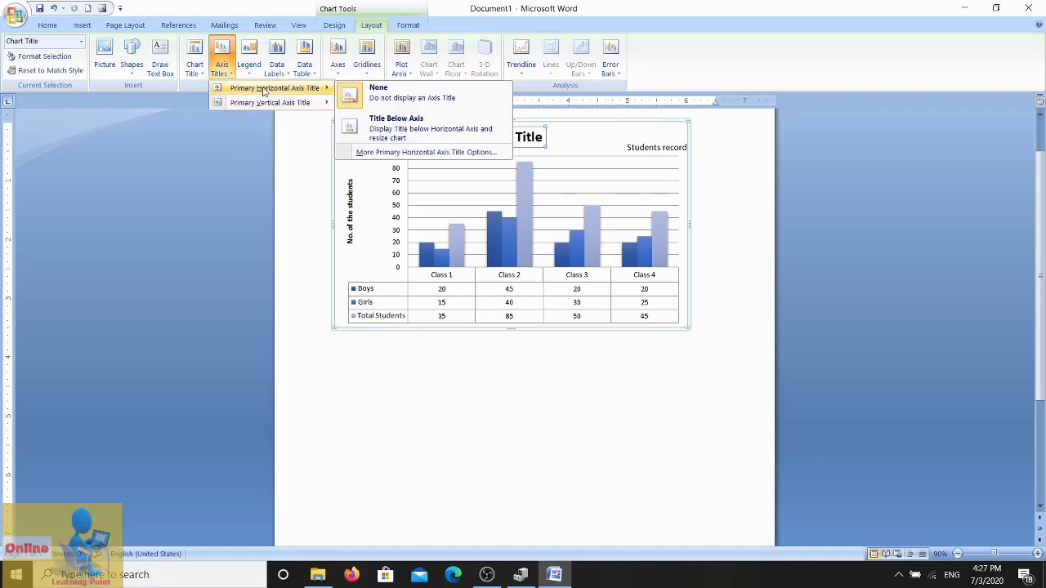
mouse_move(270, 102)
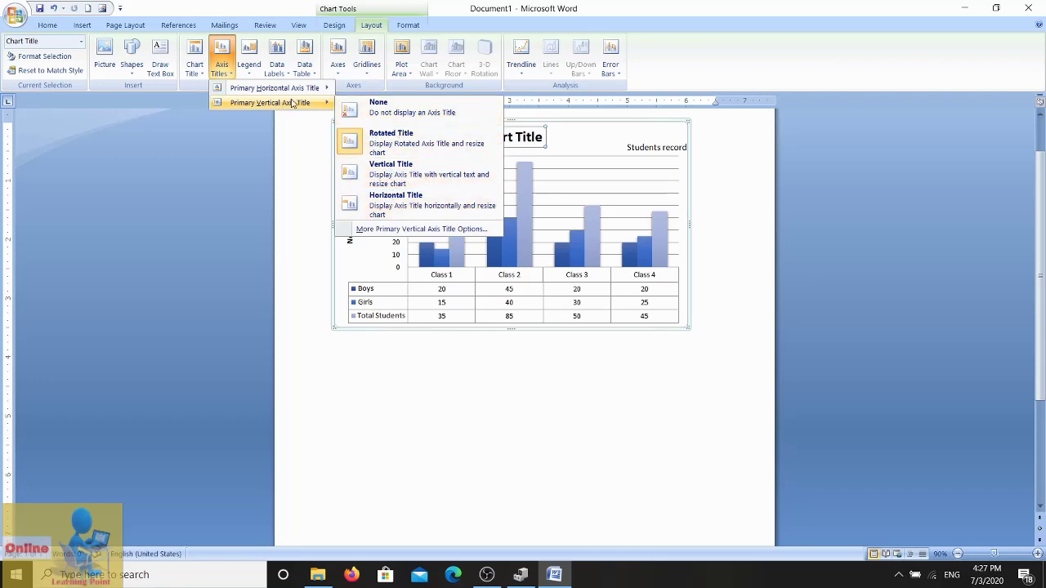
Try stacked and horizontal vertical axis titles, then return it to Rotated Title
click(311, 199)
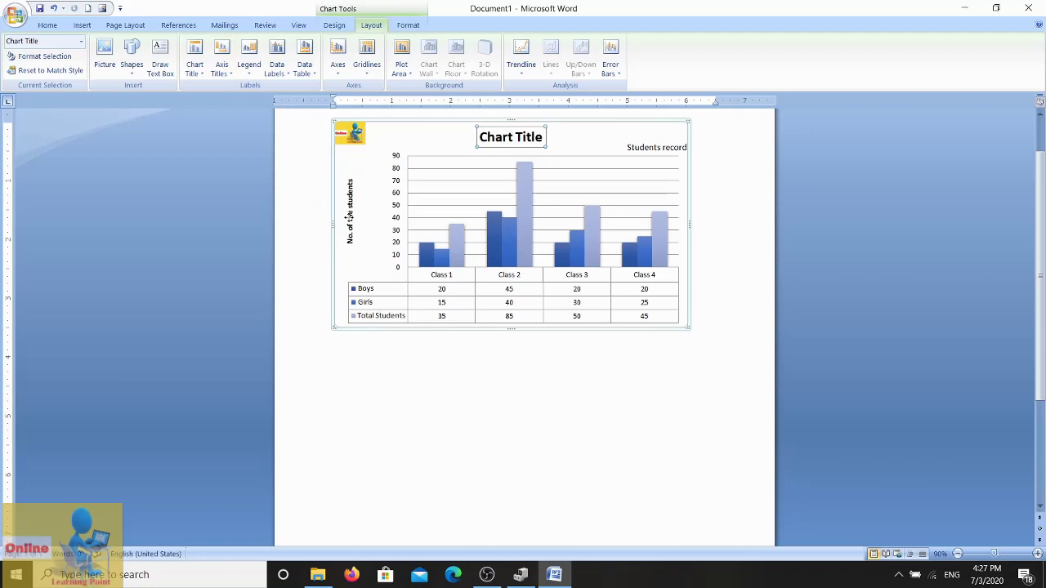
click(220, 71)
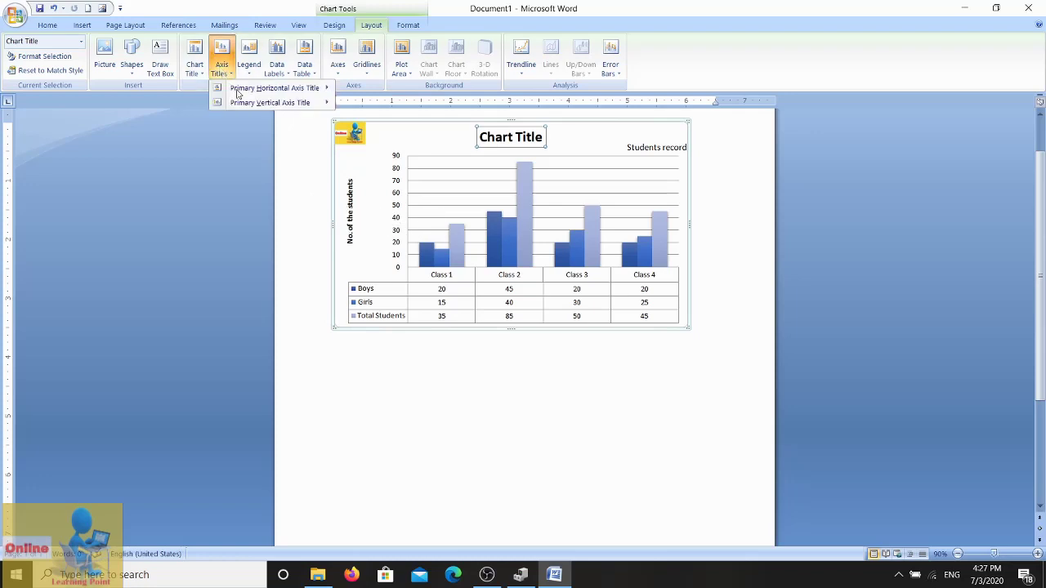
click(383, 185)
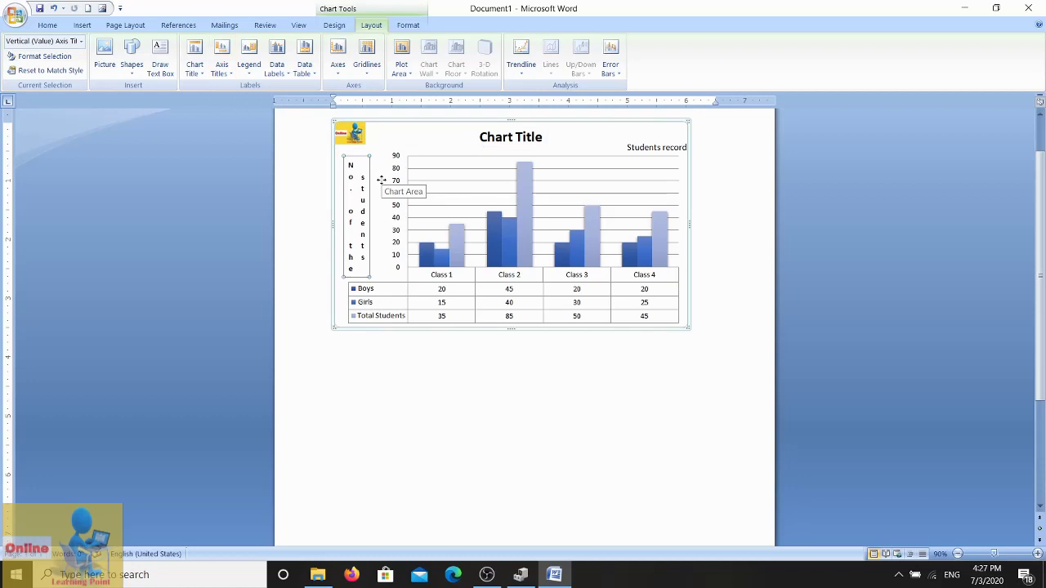
click(222, 67)
mouse_move(270, 102)
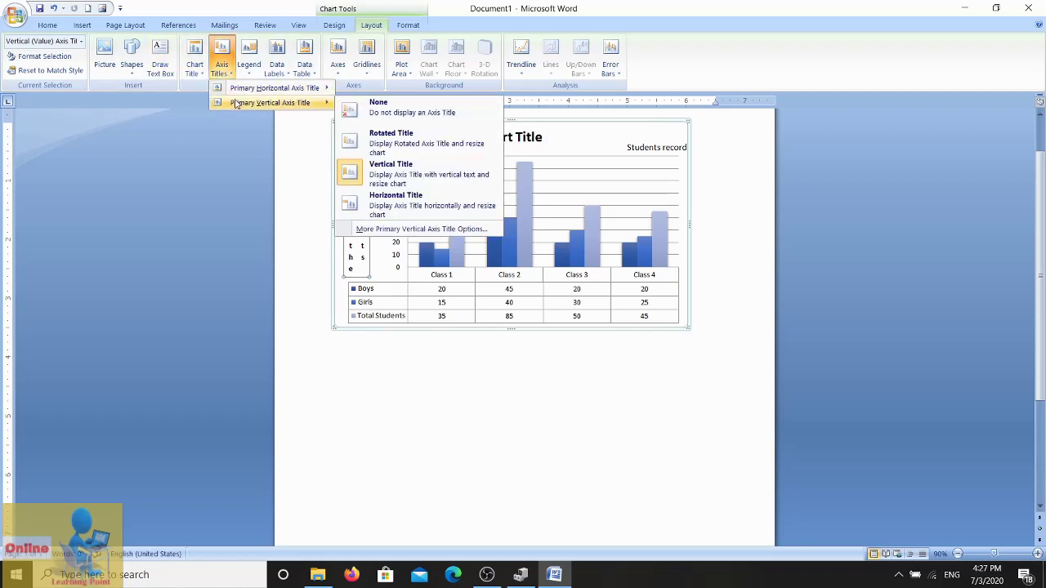
click(384, 208)
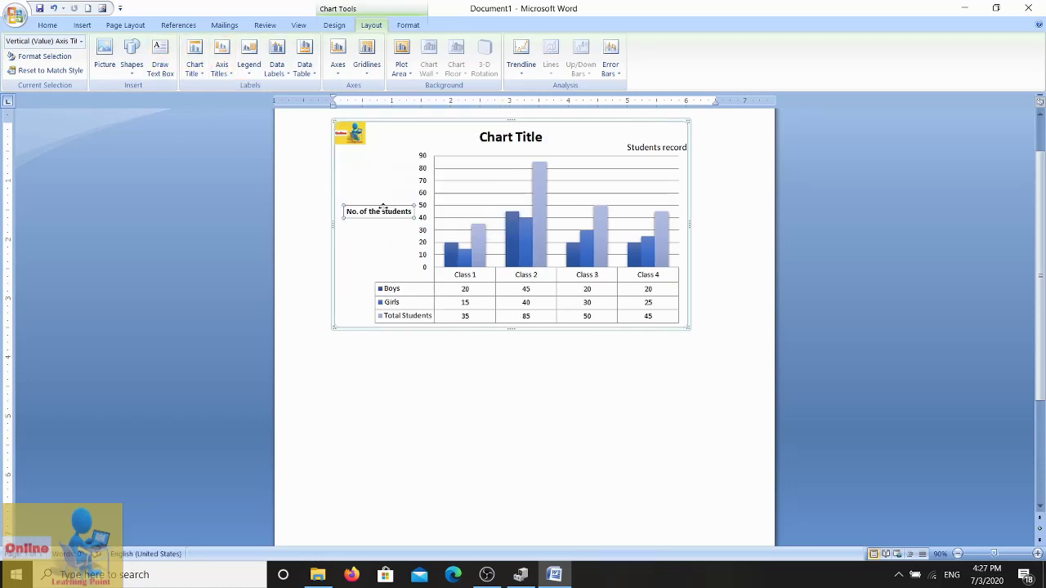
click(221, 67)
mouse_move(270, 102)
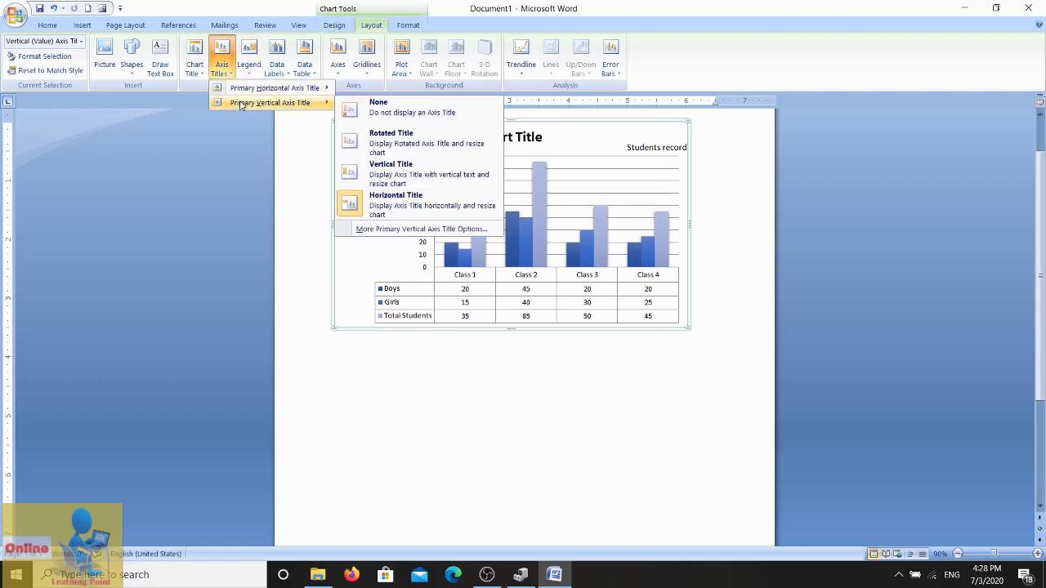
click(384, 140)
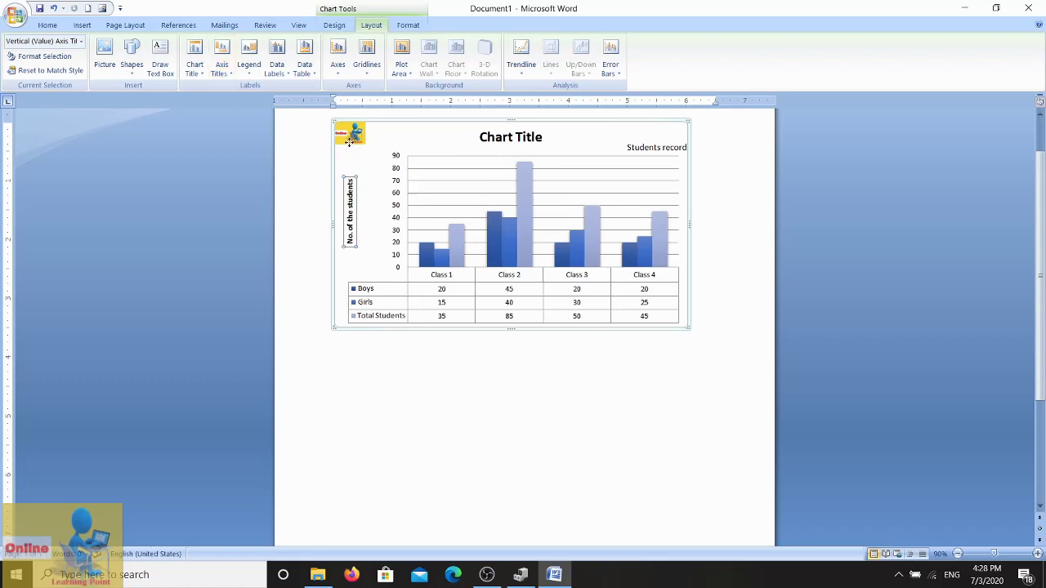
Add an 'Axis Title' label below the horizontal axis
click(222, 65)
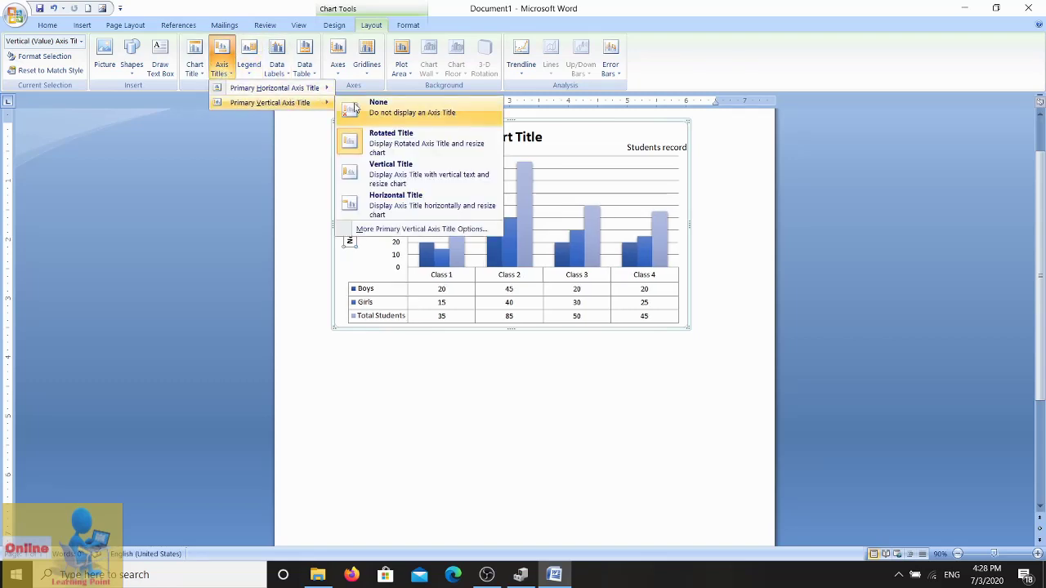
mouse_move(275, 87)
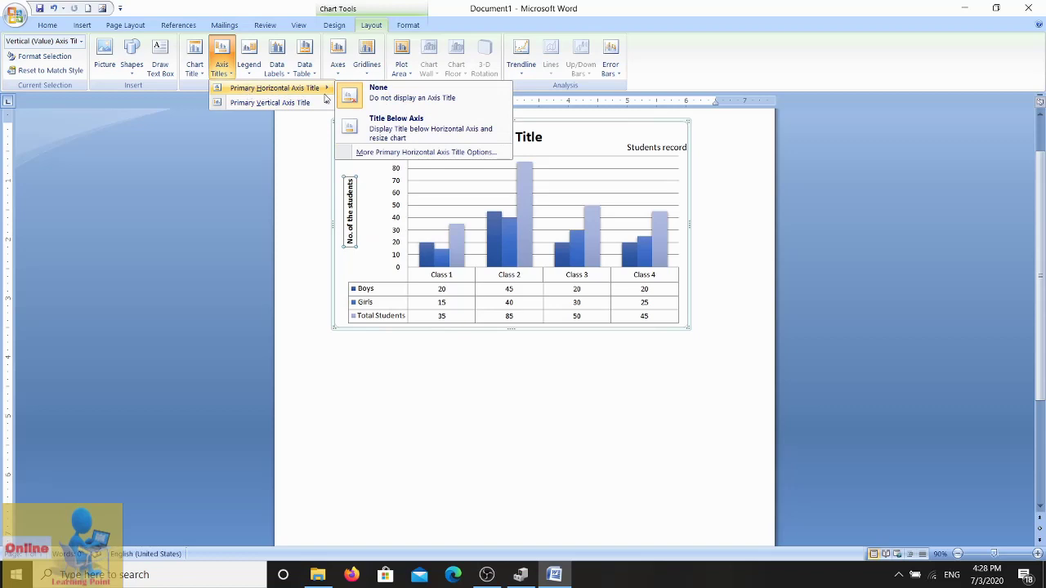
click(386, 128)
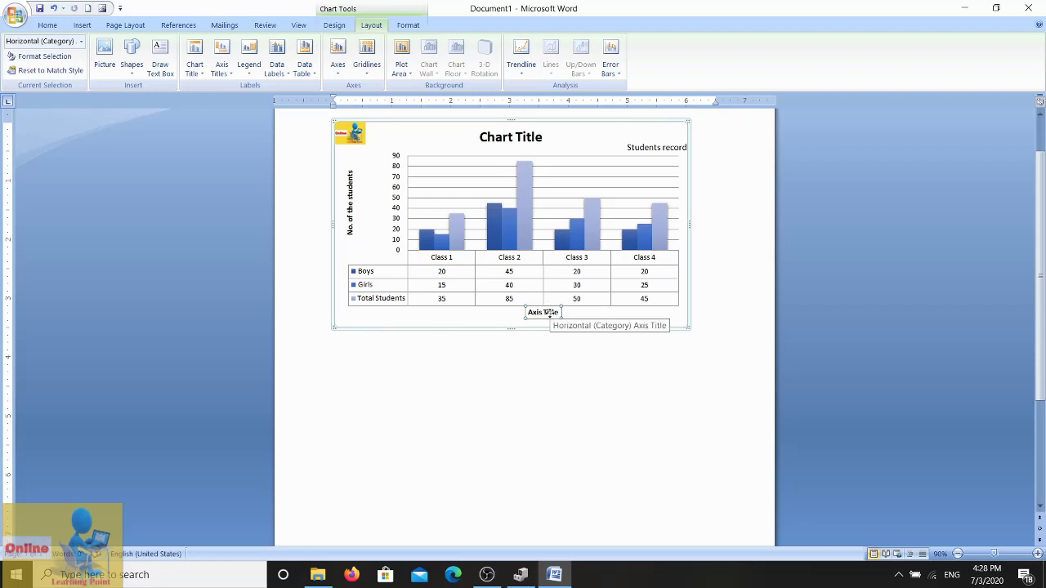
click(224, 69)
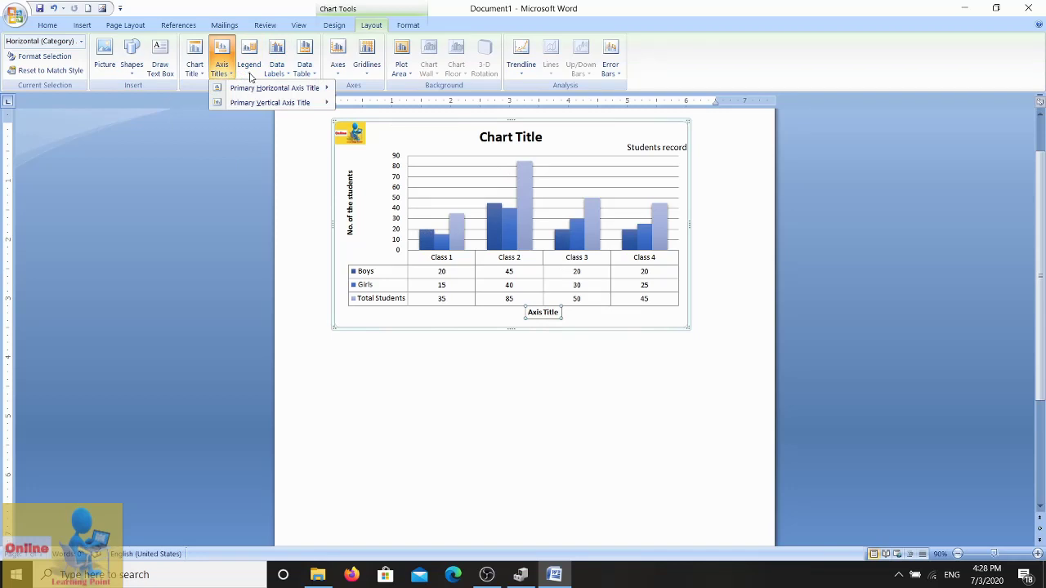
click(250, 72)
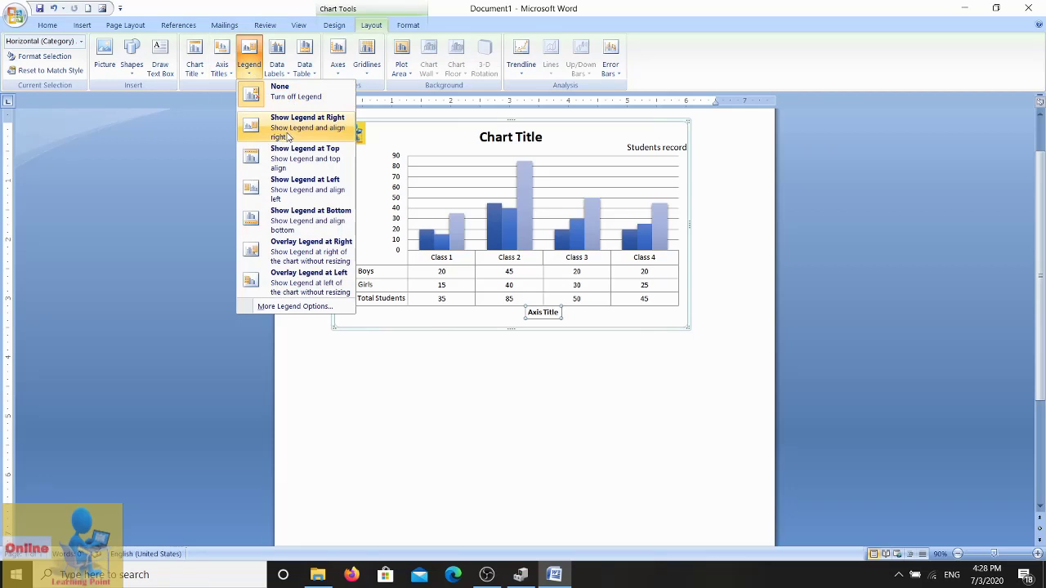
Place the legend listing Boys, Girls and Total Students at the chart's right
click(287, 137)
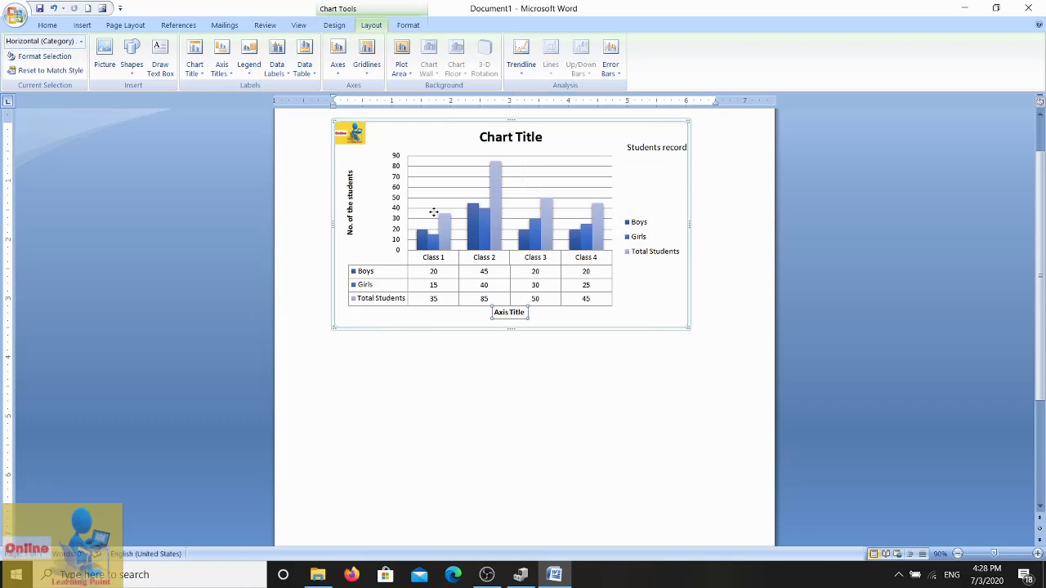
click(249, 64)
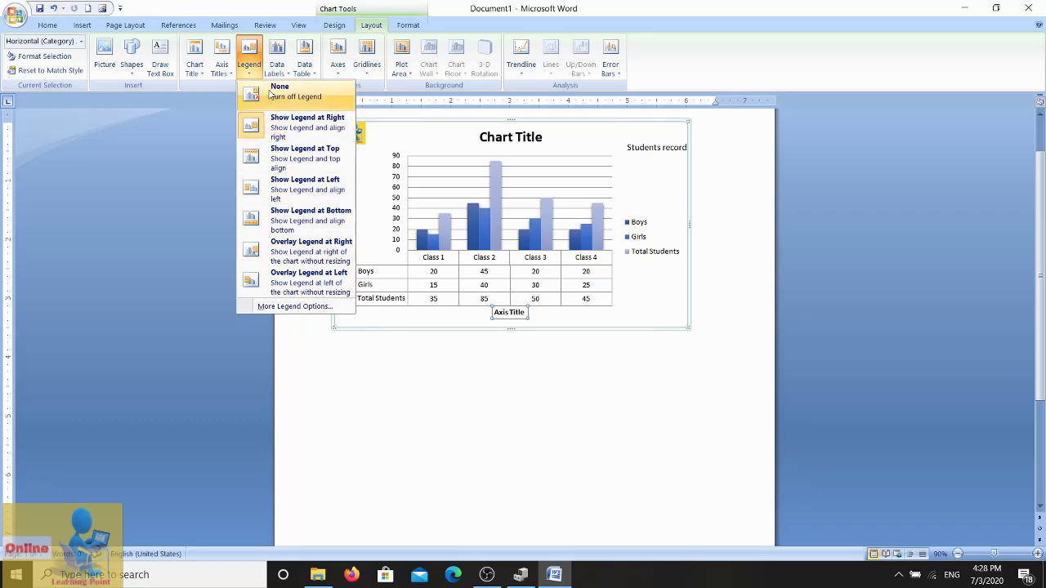
click(276, 72)
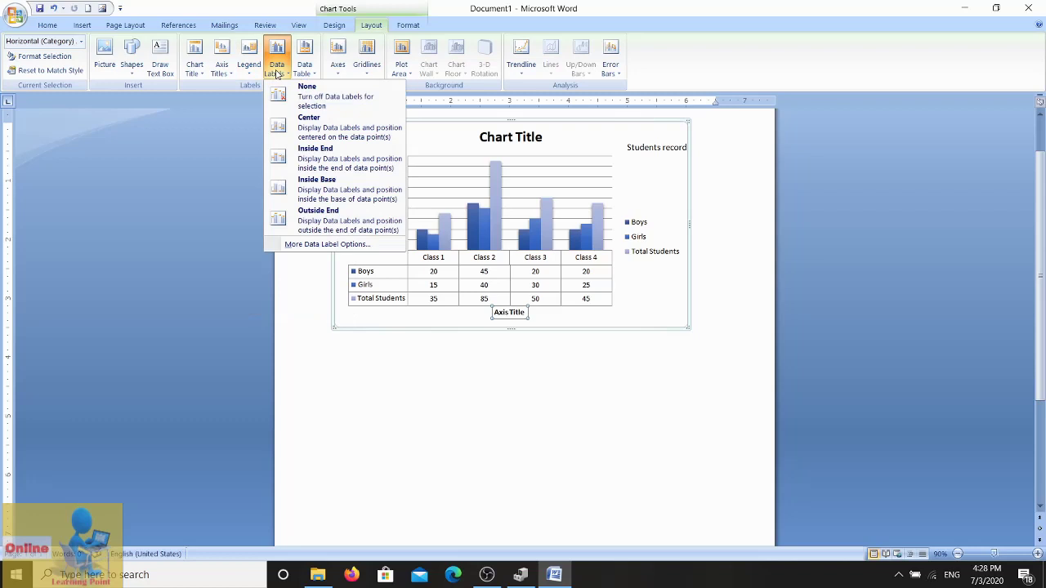
Try centred and inside-end data labels on the bars, then set data labels to None
click(295, 136)
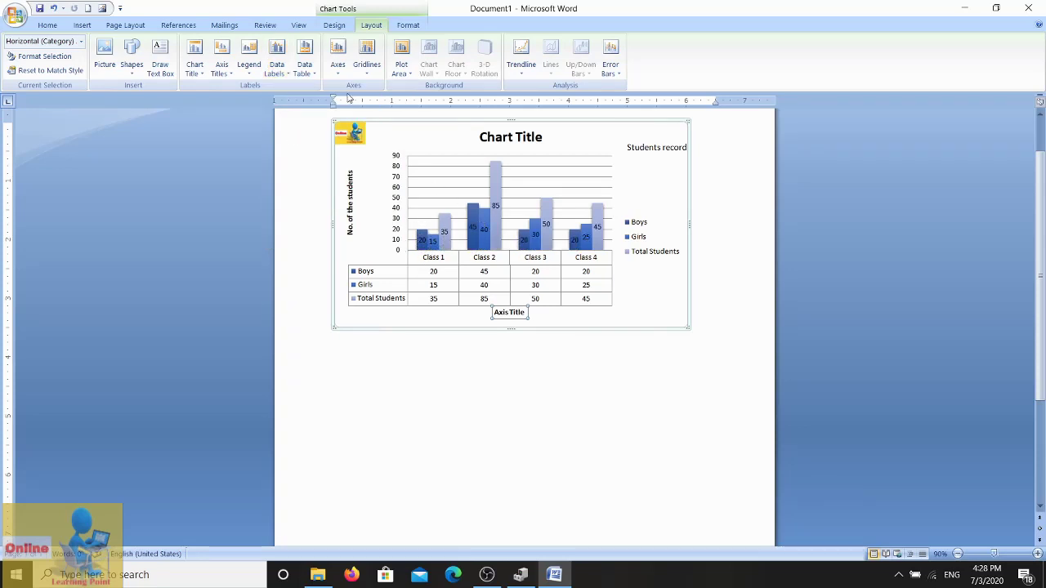
click(276, 69)
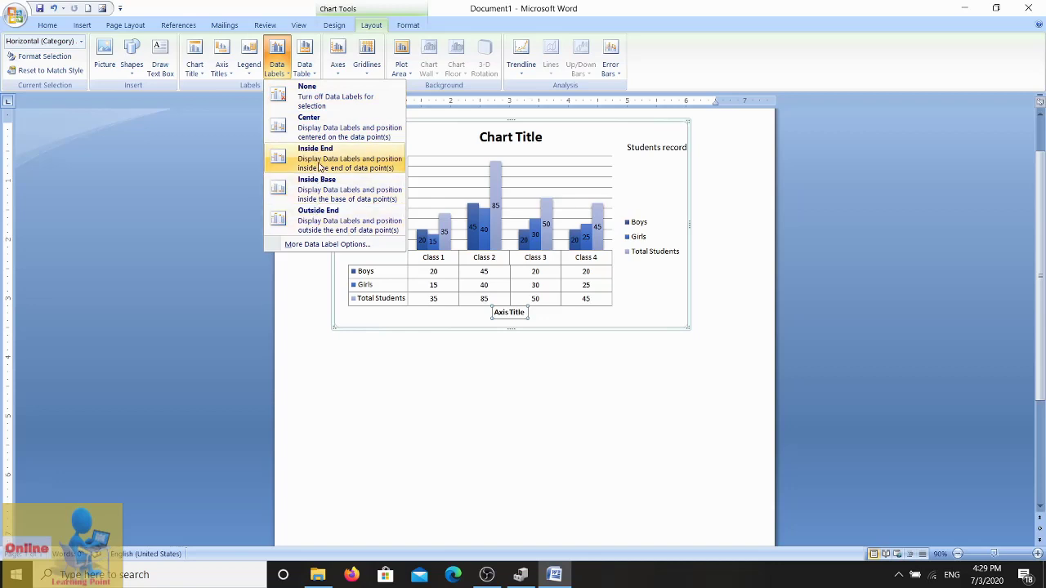
click(316, 158)
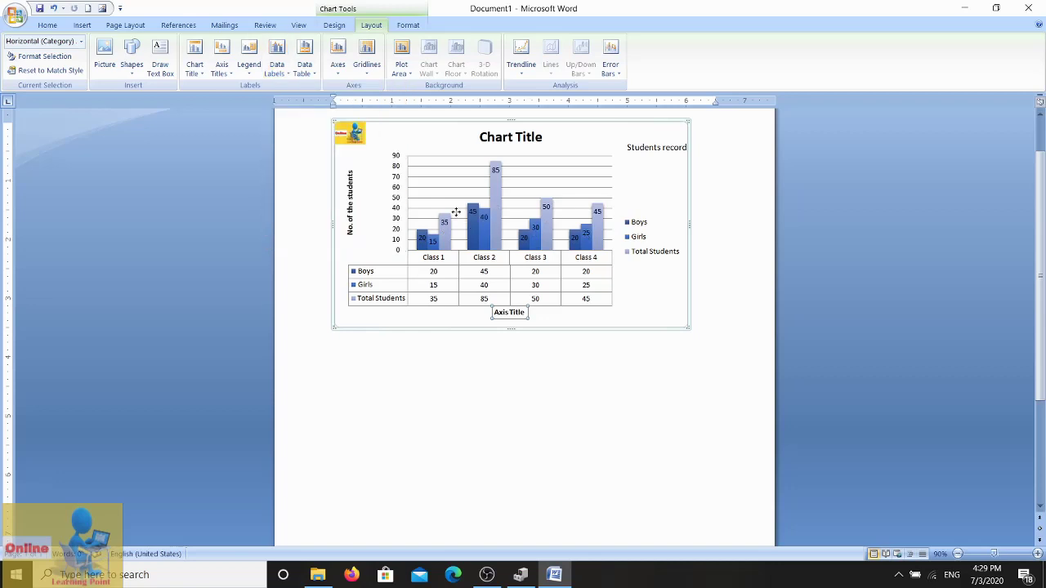
click(283, 77)
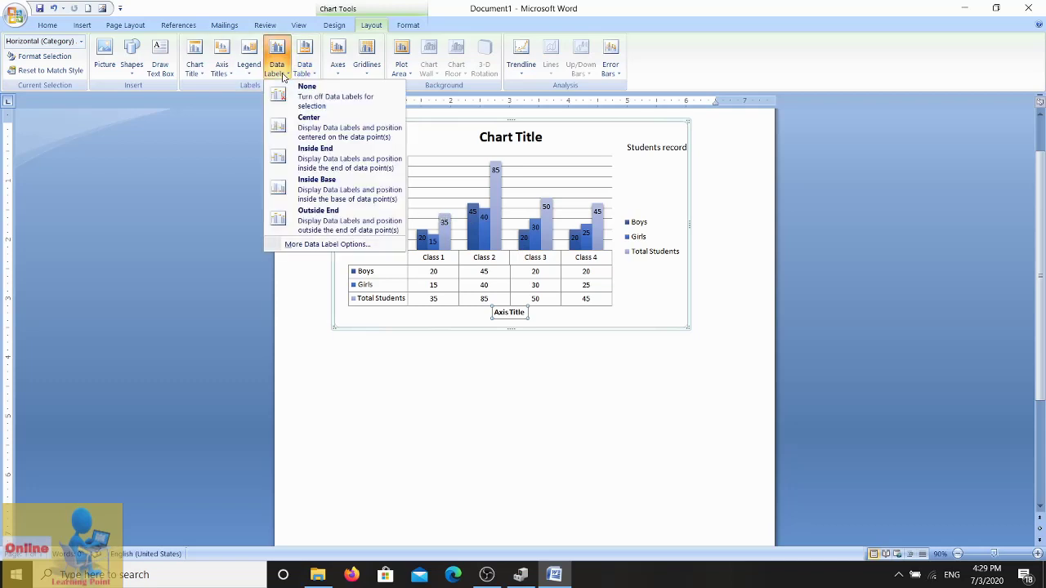
click(311, 109)
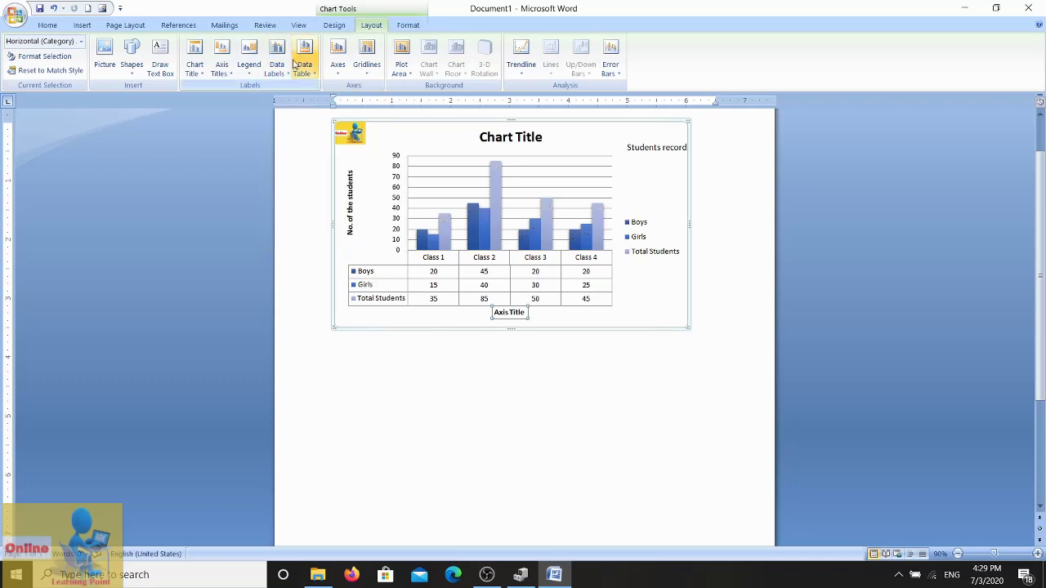
click(311, 75)
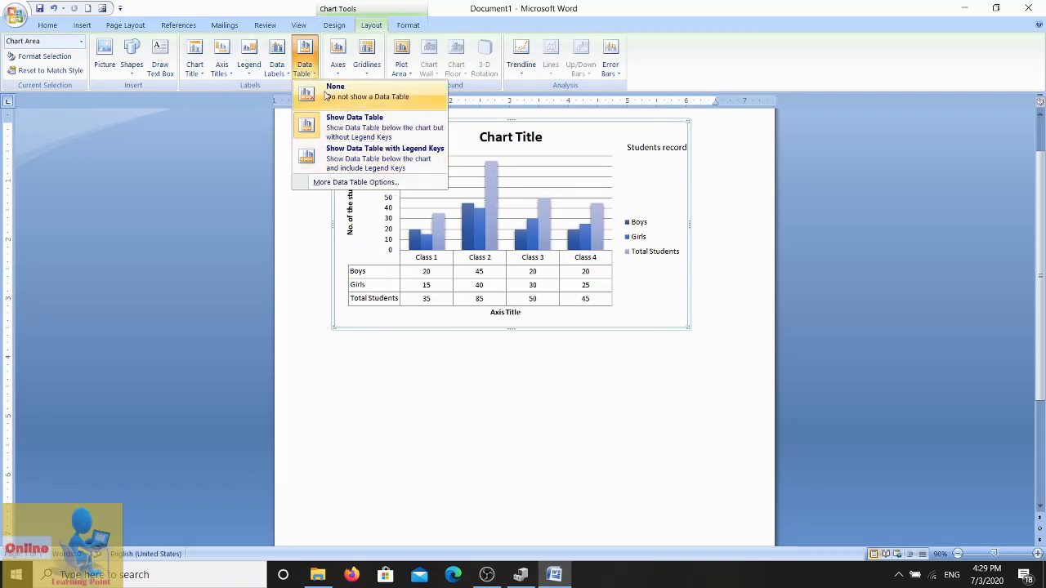
click(326, 96)
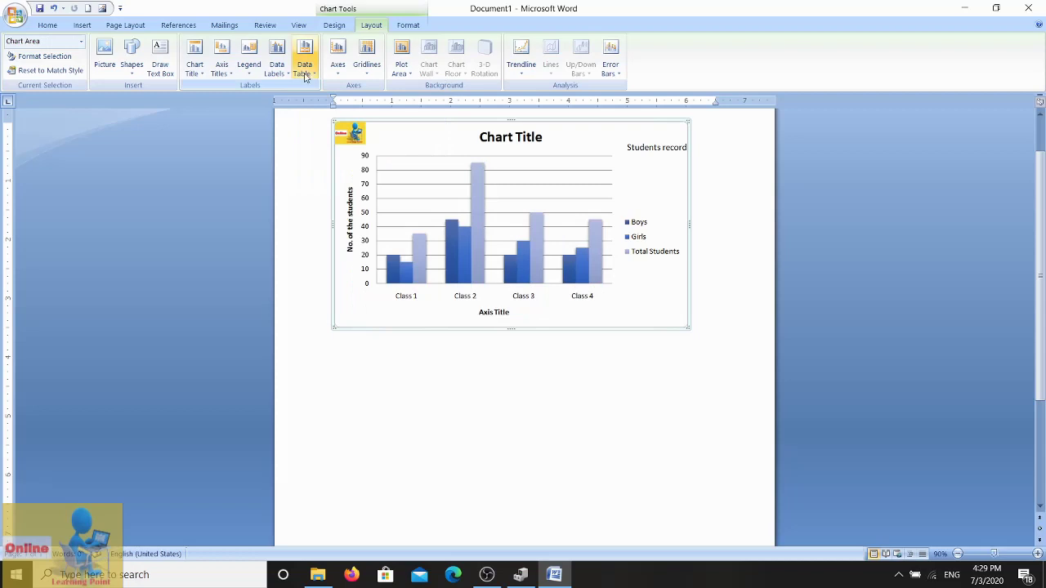
click(305, 75)
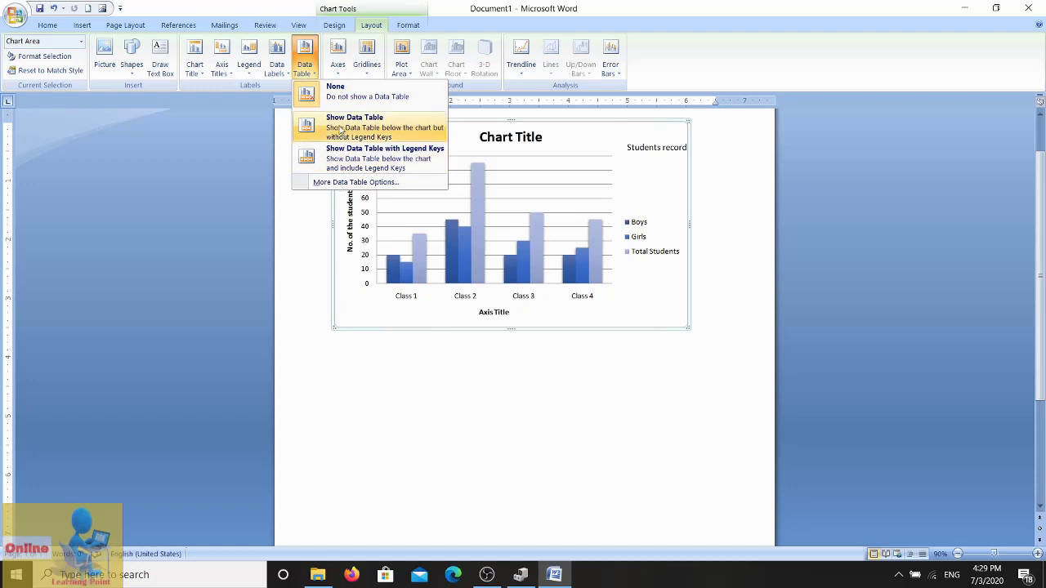
click(340, 129)
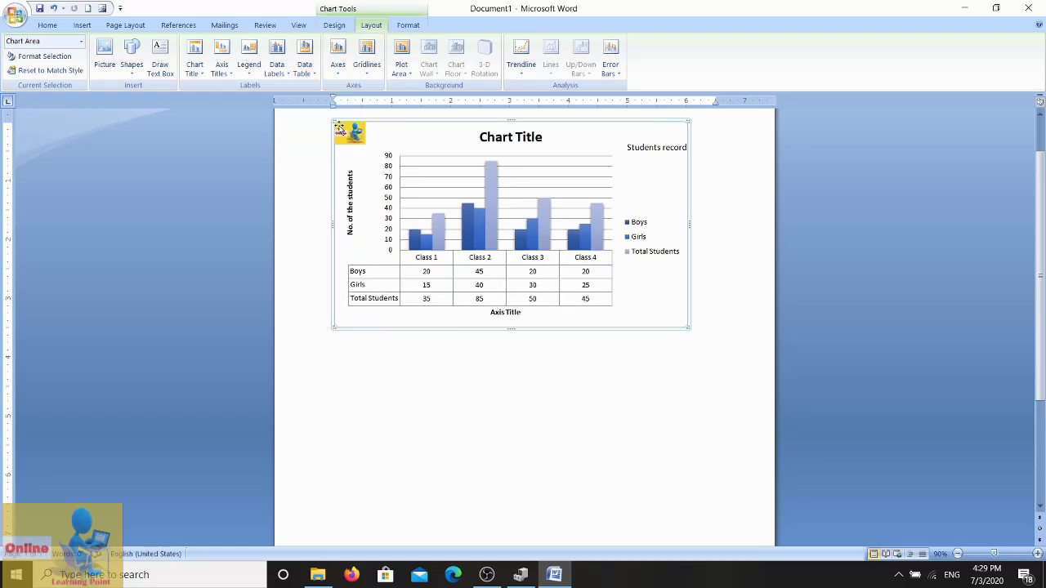
click(313, 74)
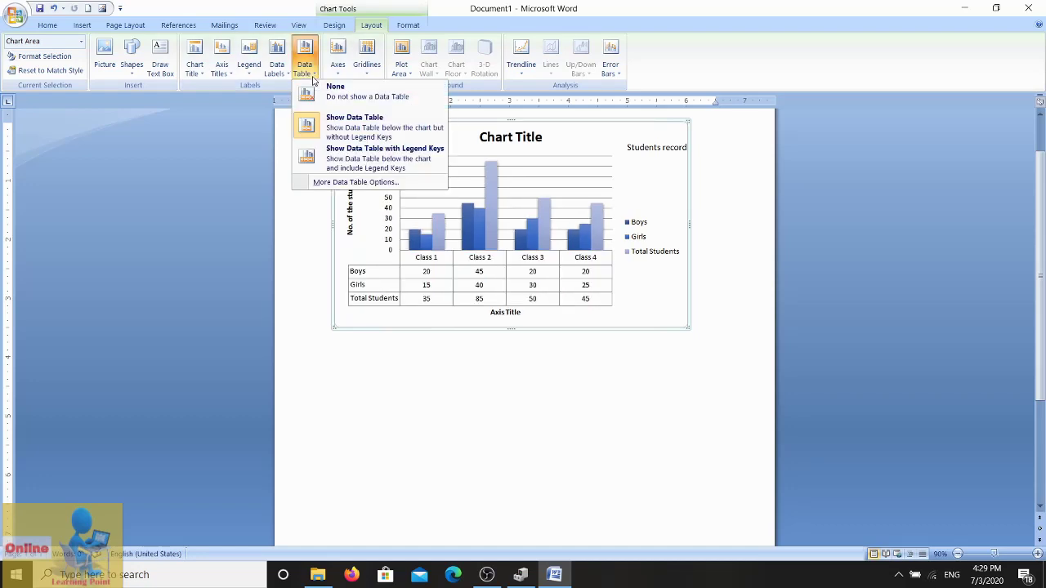
click(375, 159)
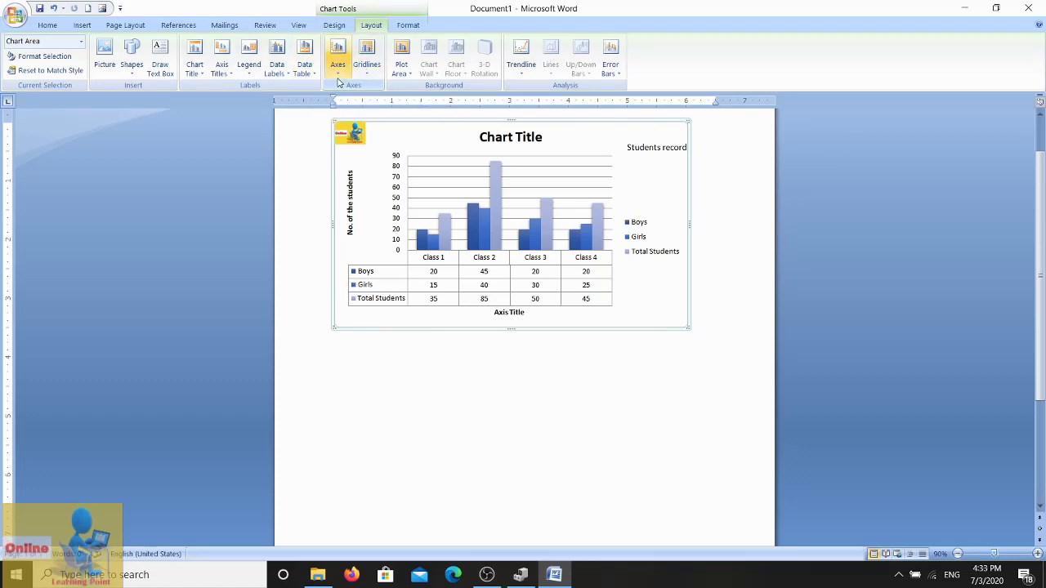
Reverse the horizontal axis to right-to-left, then restore Class 1 to Class 4 left to right
click(339, 81)
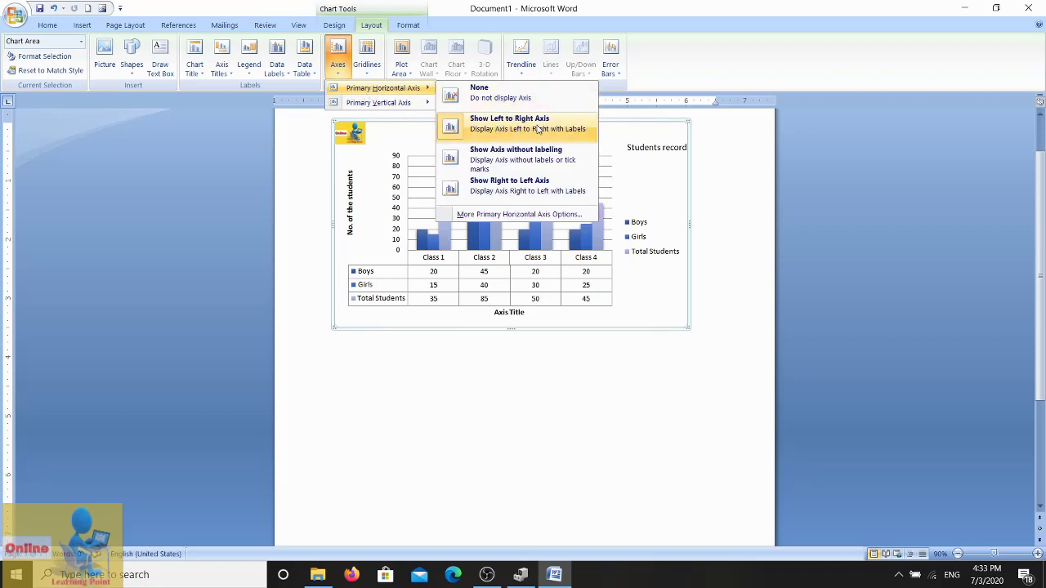
mouse_move(383, 87)
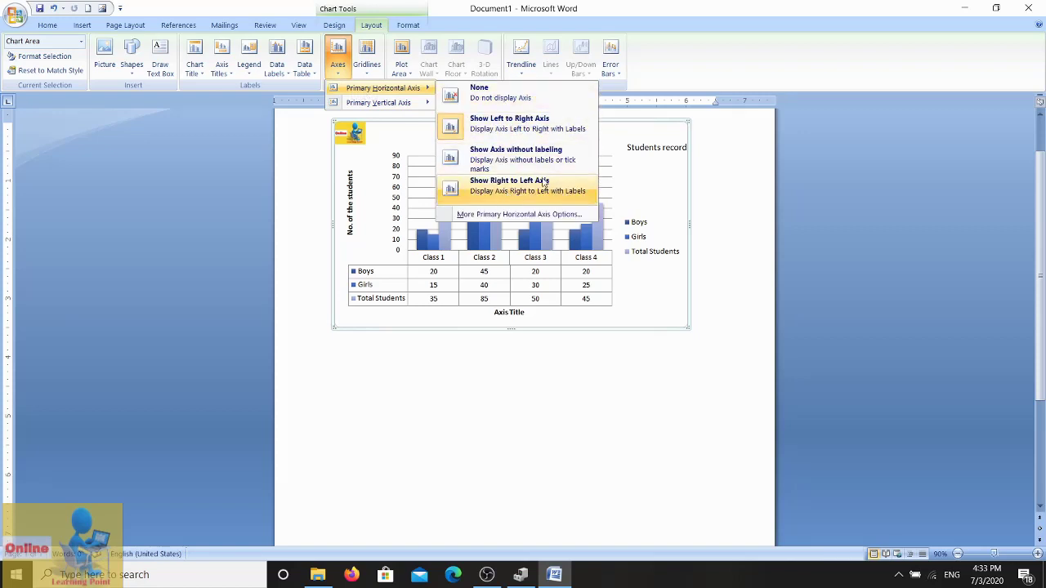
click(544, 183)
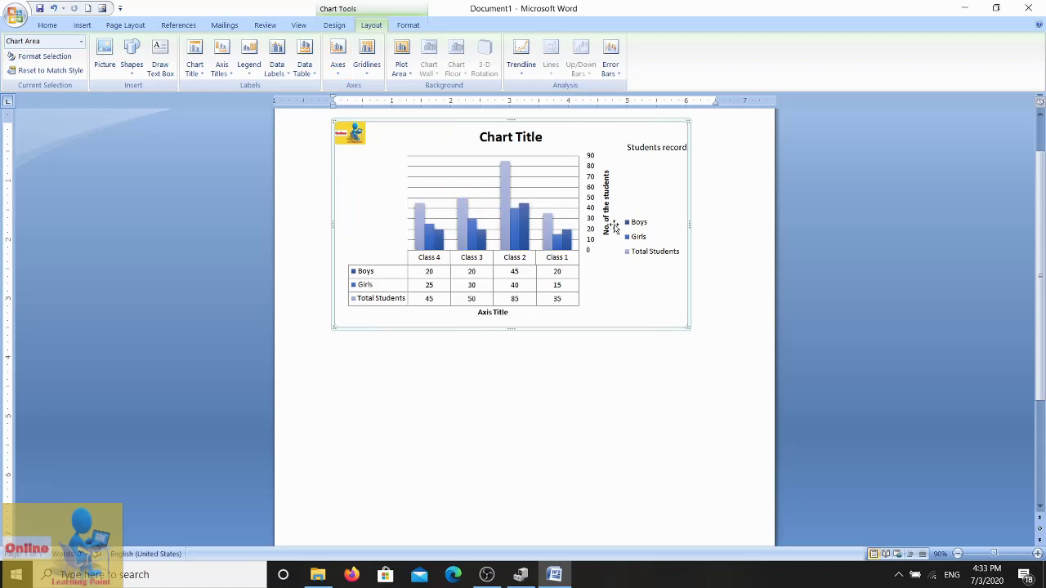
click(341, 75)
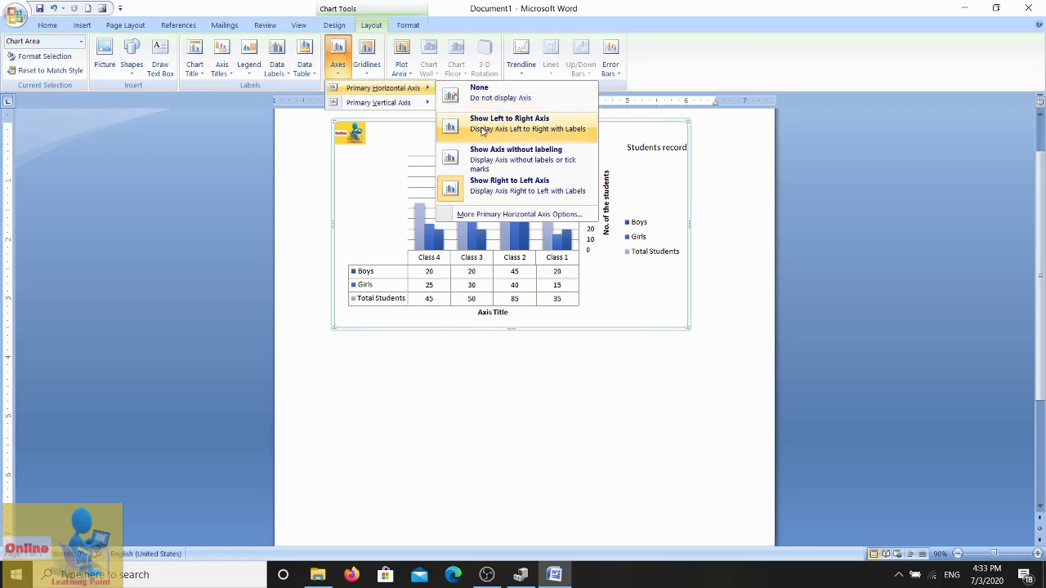
click(482, 131)
Try Thousands and None on the vertical axis, then restore the default 0–90 scale
click(337, 70)
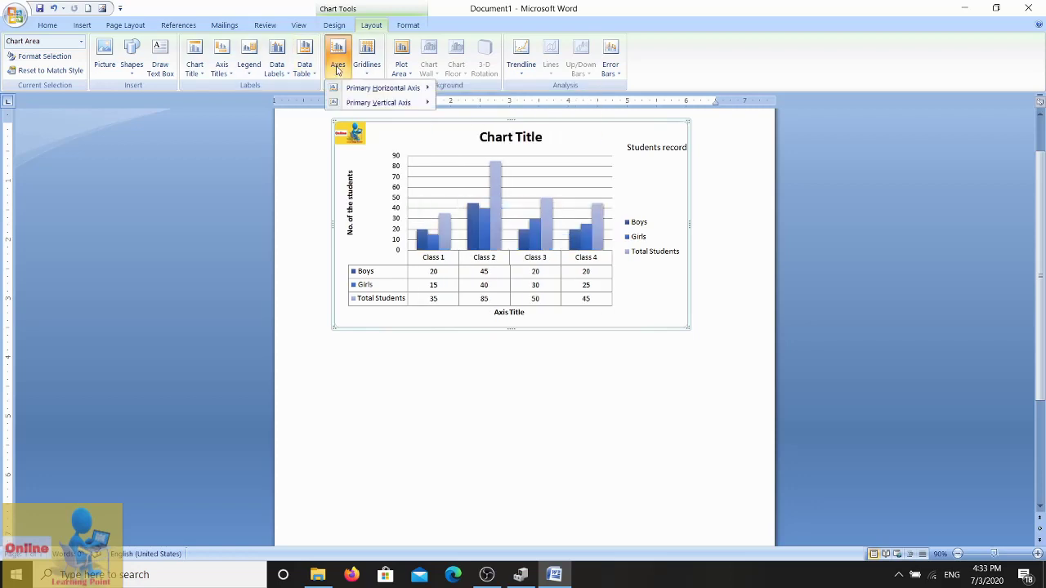
mouse_move(378, 102)
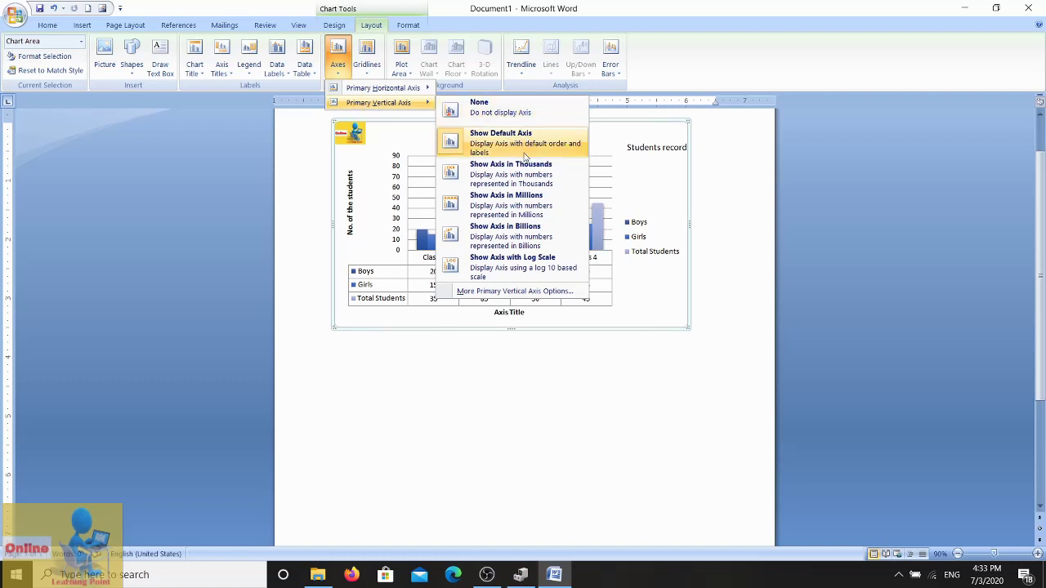
click(515, 176)
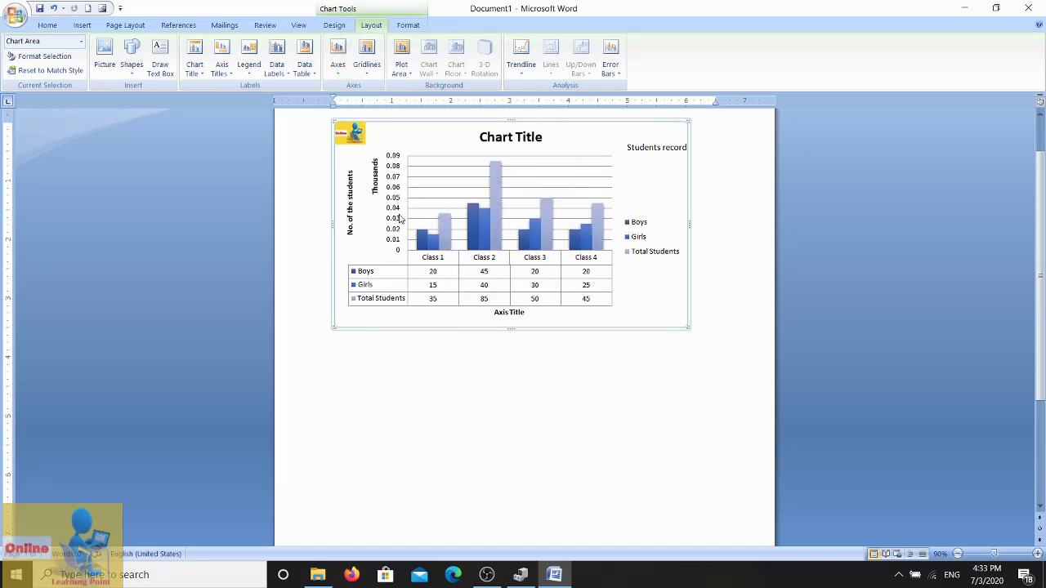
click(343, 78)
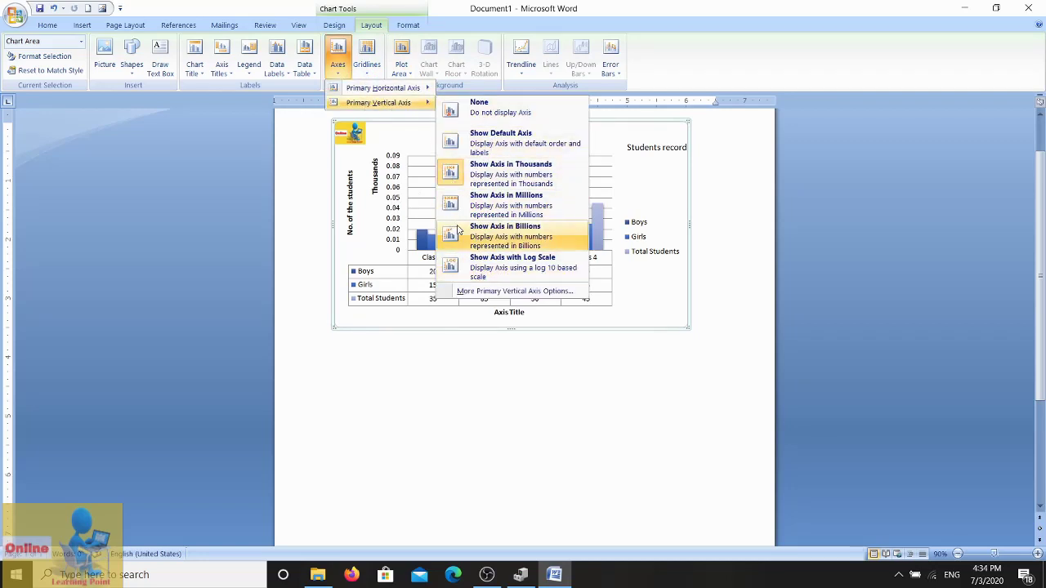
click(466, 112)
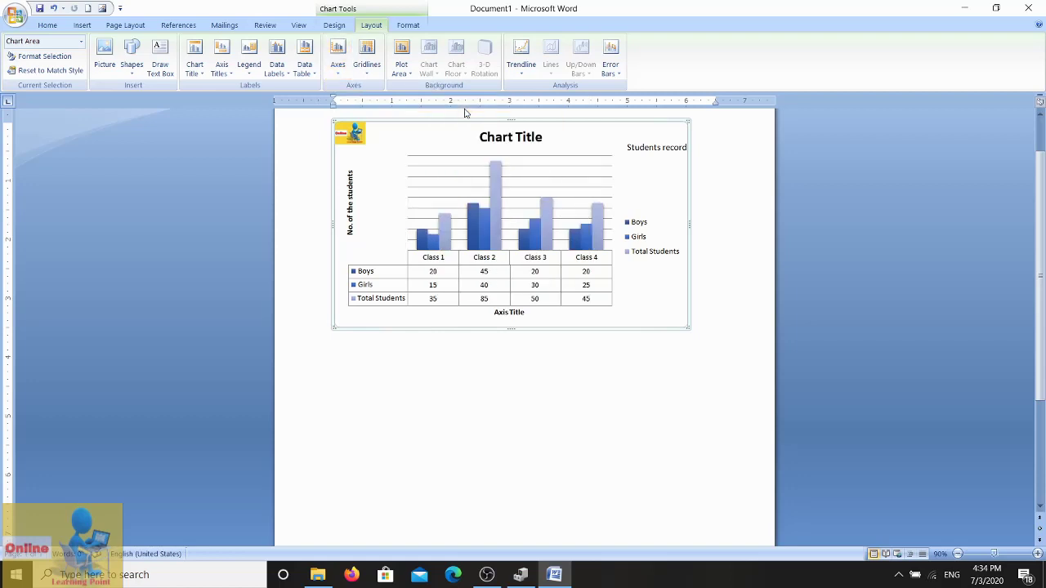
click(340, 72)
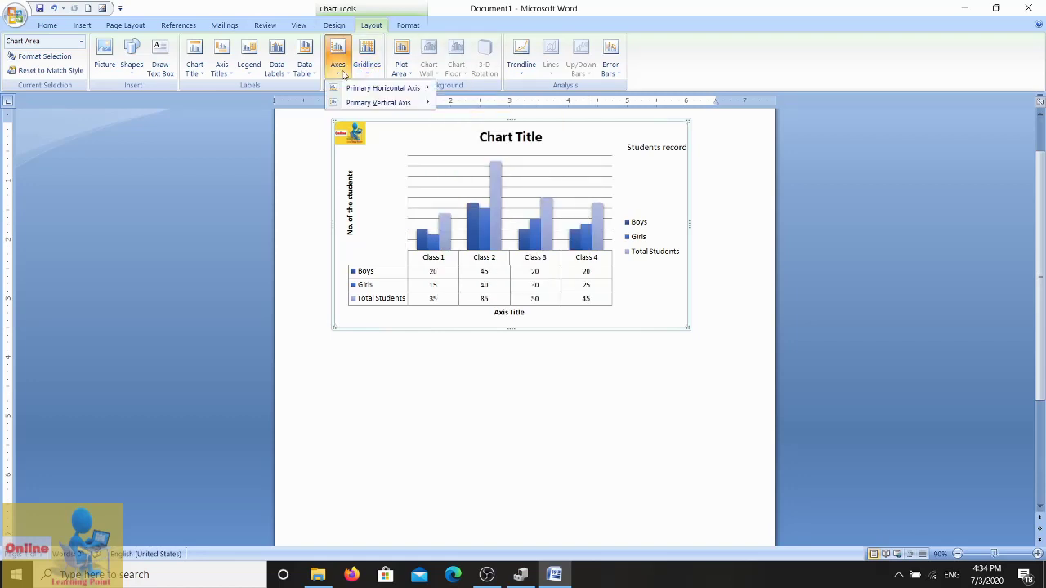
mouse_move(379, 102)
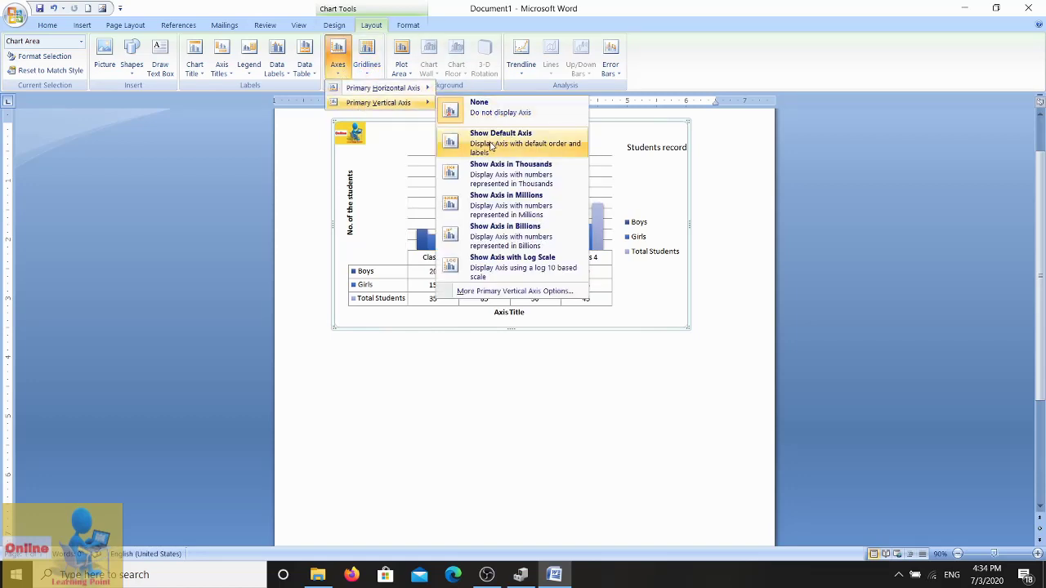
click(491, 147)
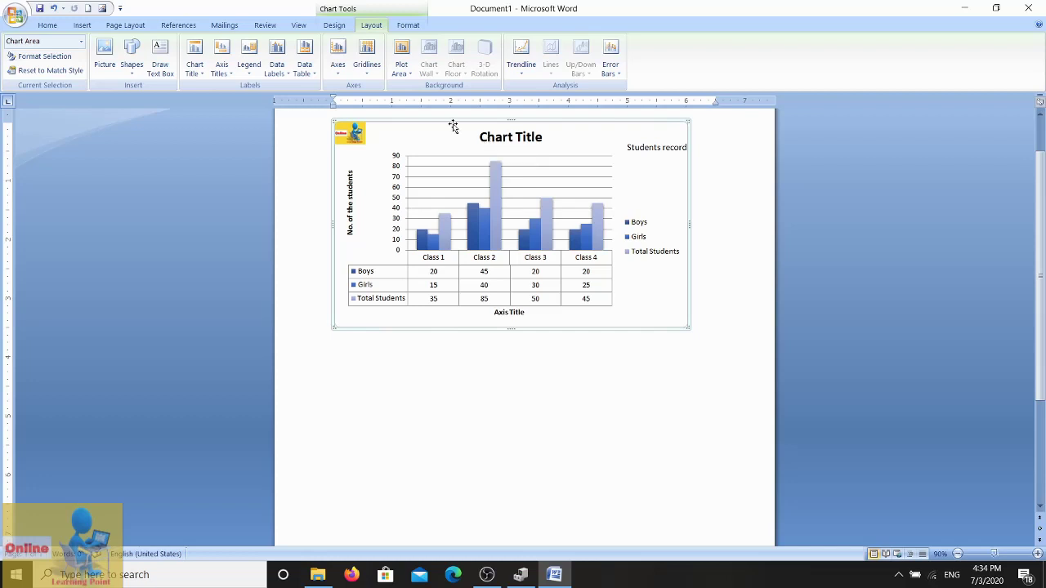
click(369, 75)
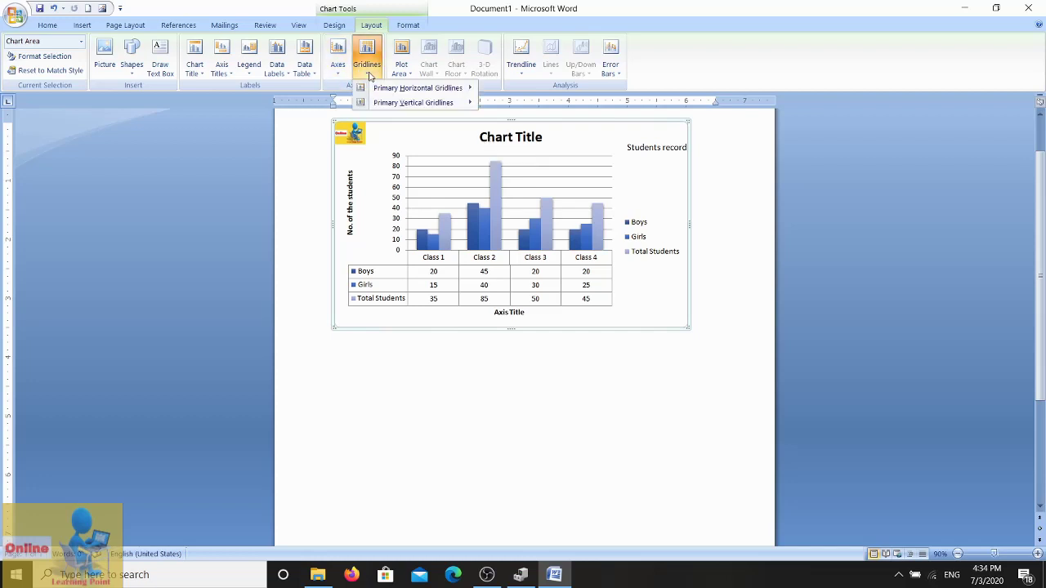
mouse_move(417, 87)
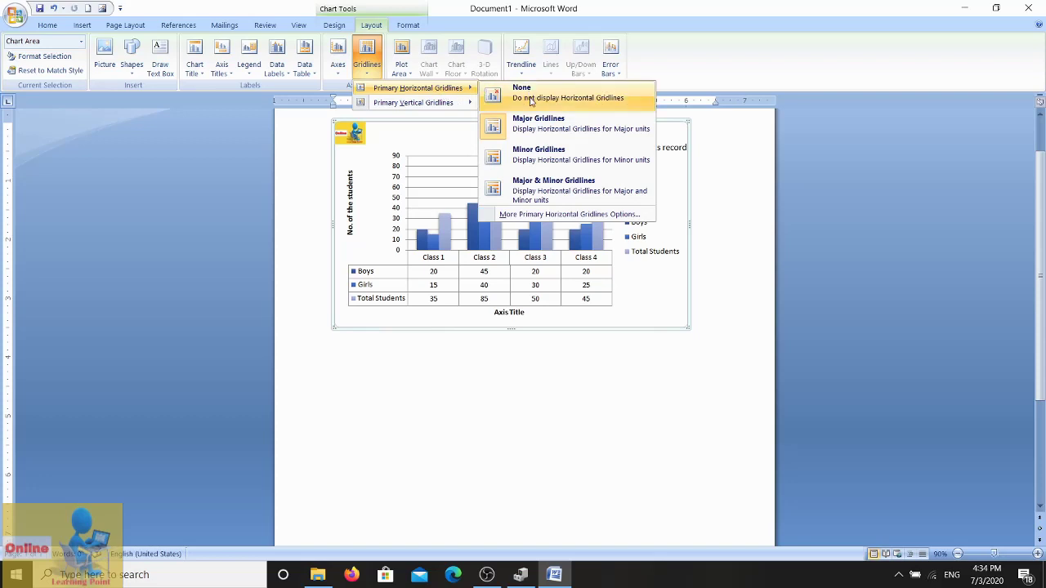
Try minor and major-and-minor horizontal gridlines, then keep only major ones
click(538, 154)
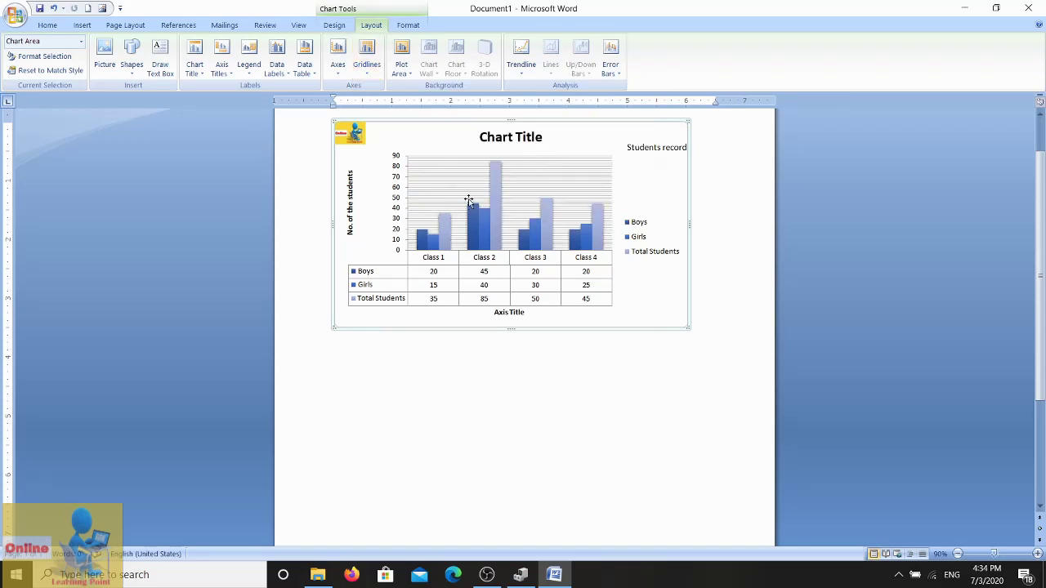
click(368, 75)
mouse_move(416, 87)
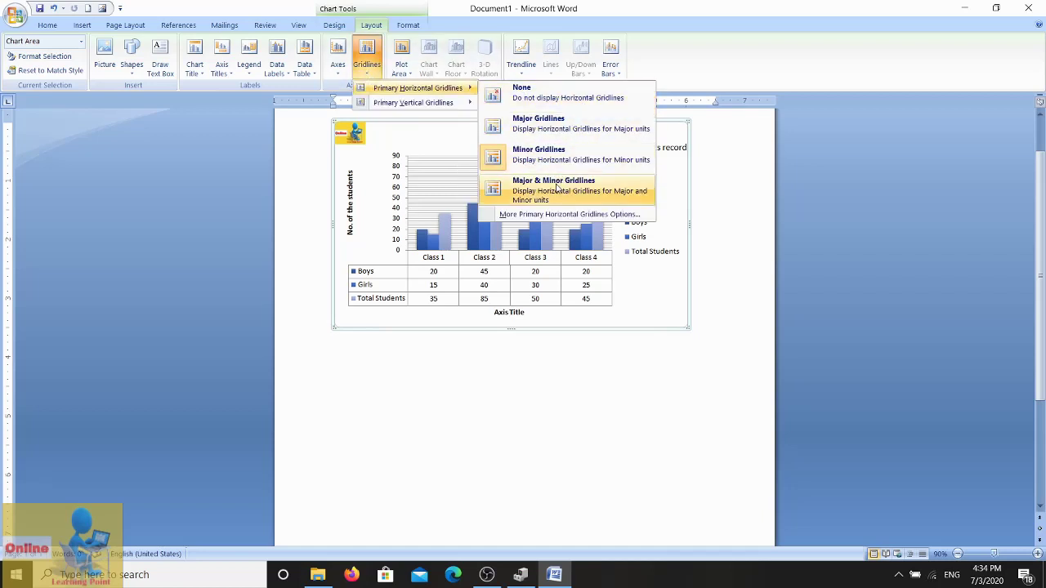
click(559, 187)
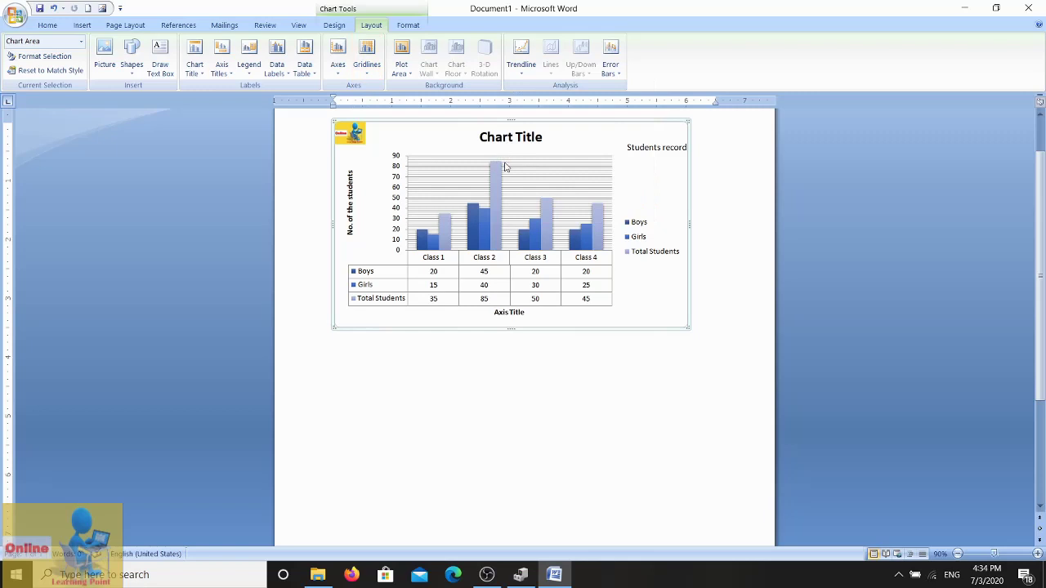
click(366, 74)
mouse_move(417, 87)
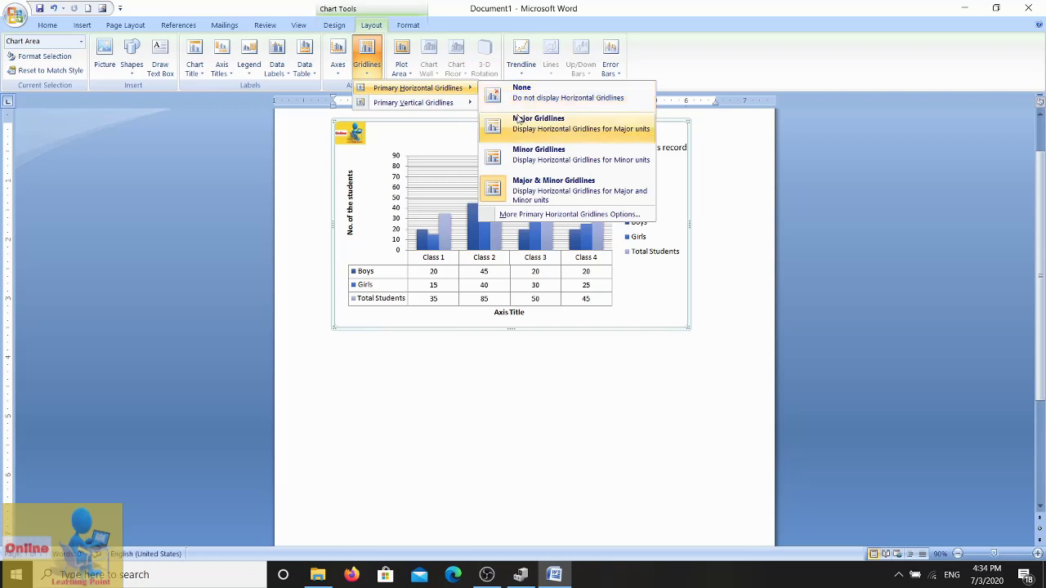
click(518, 125)
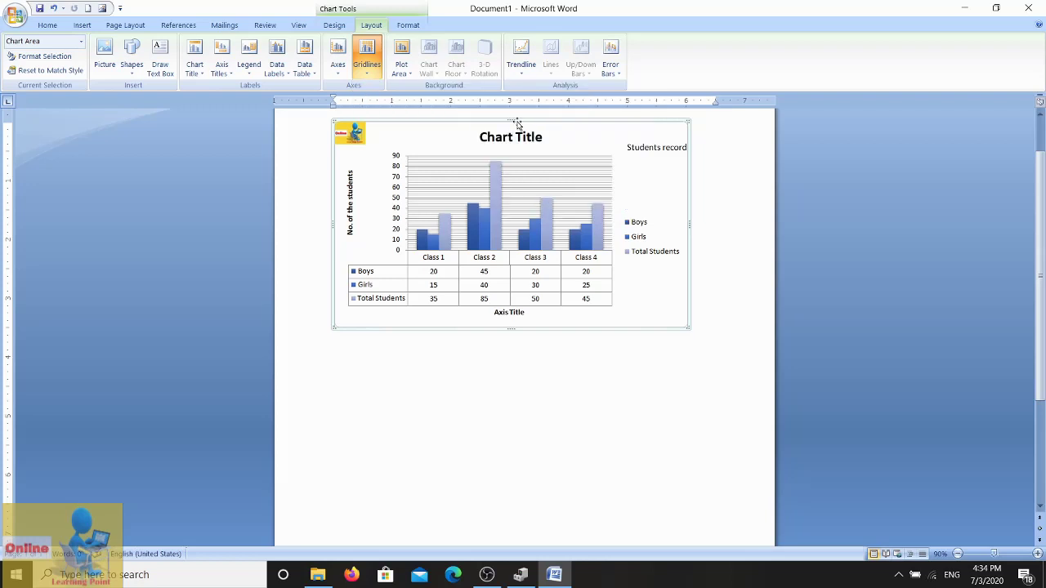
Add major vertical gridlines between the classes, then set vertical gridlines back to None
click(366, 68)
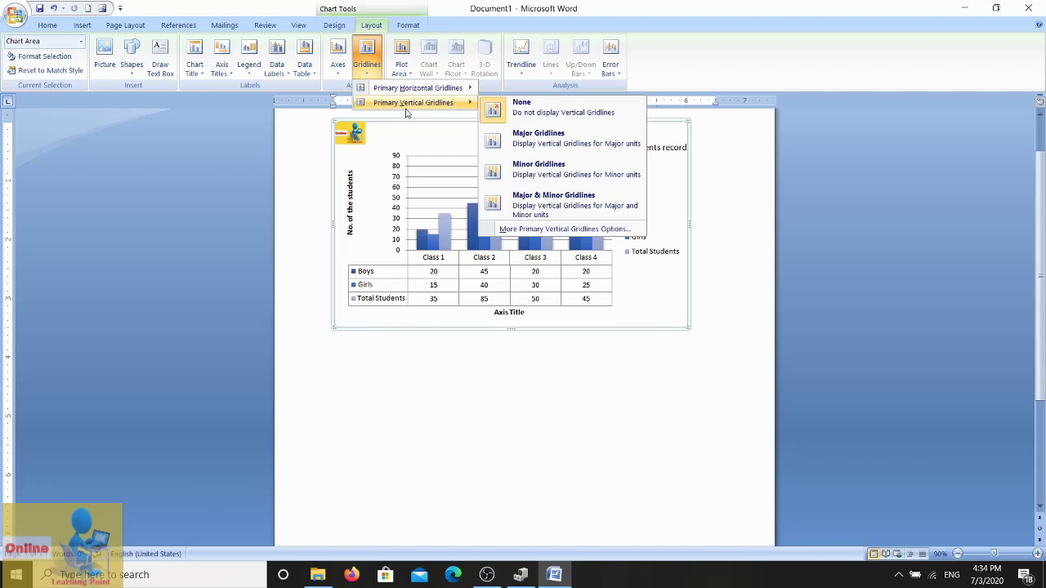
mouse_move(413, 102)
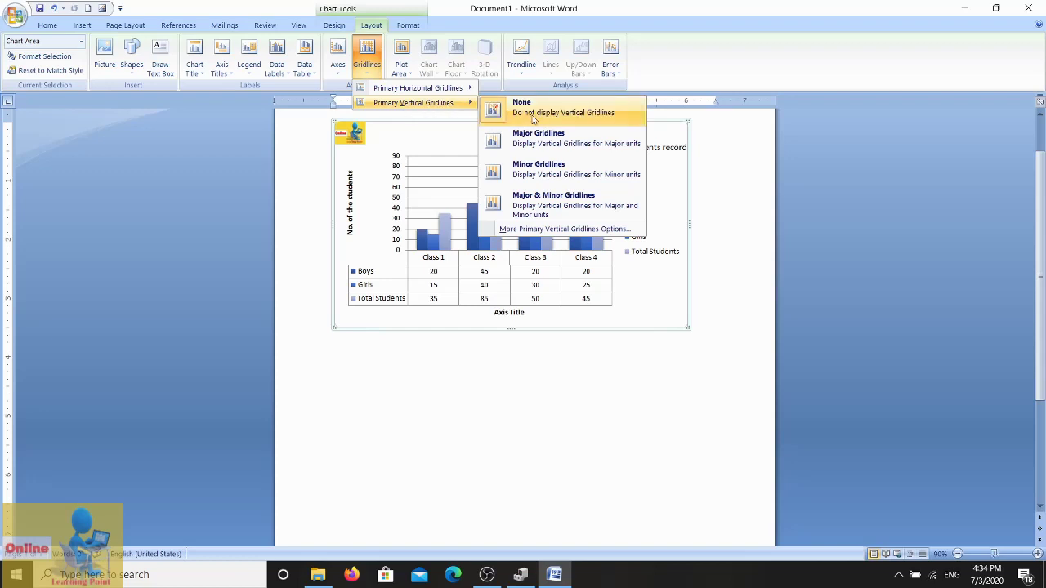
click(534, 143)
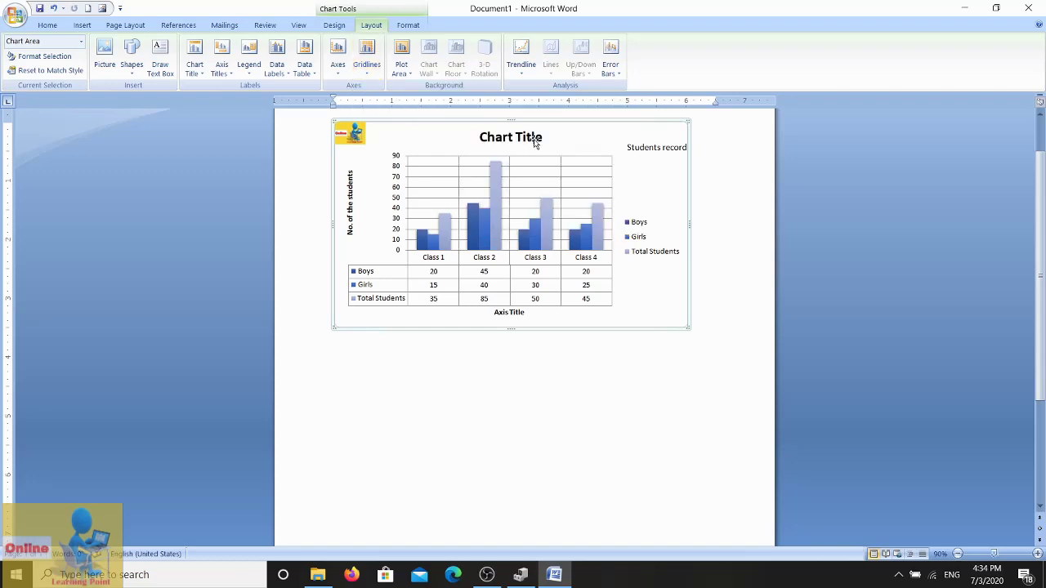
click(366, 64)
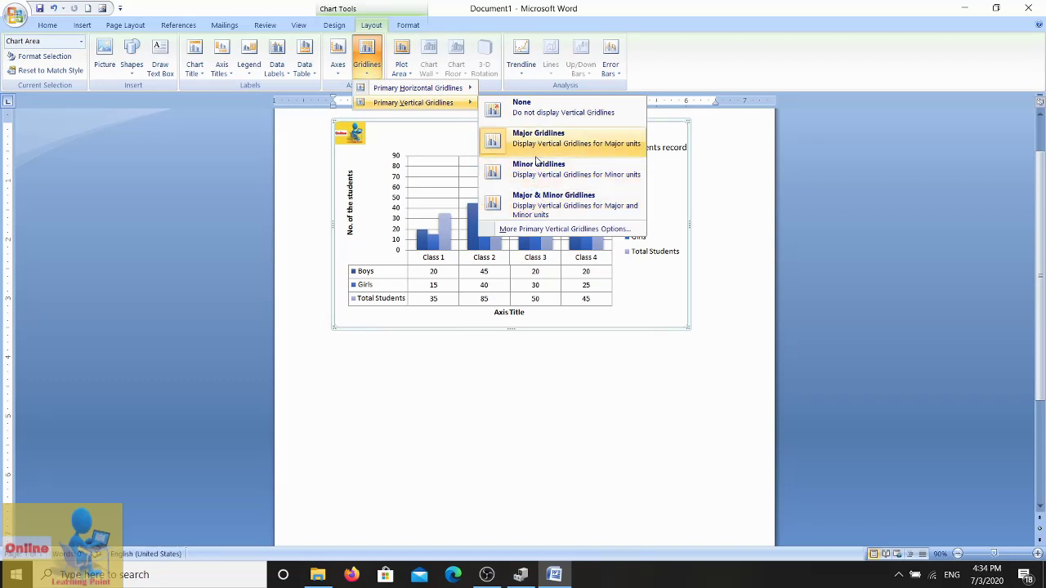
click(527, 115)
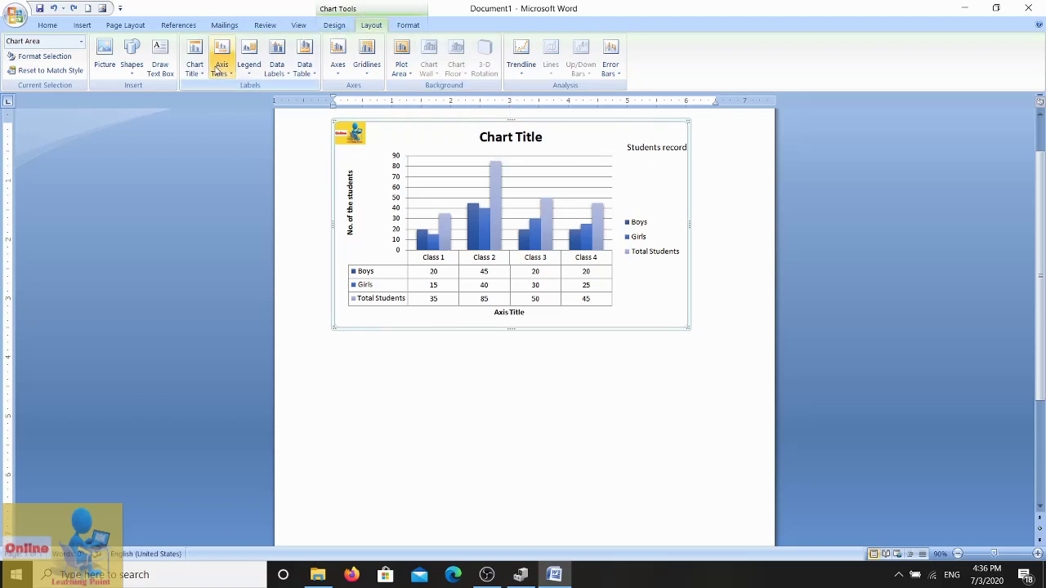
Apply a texture fill to the chart area background and close Format Chart Area
click(41, 56)
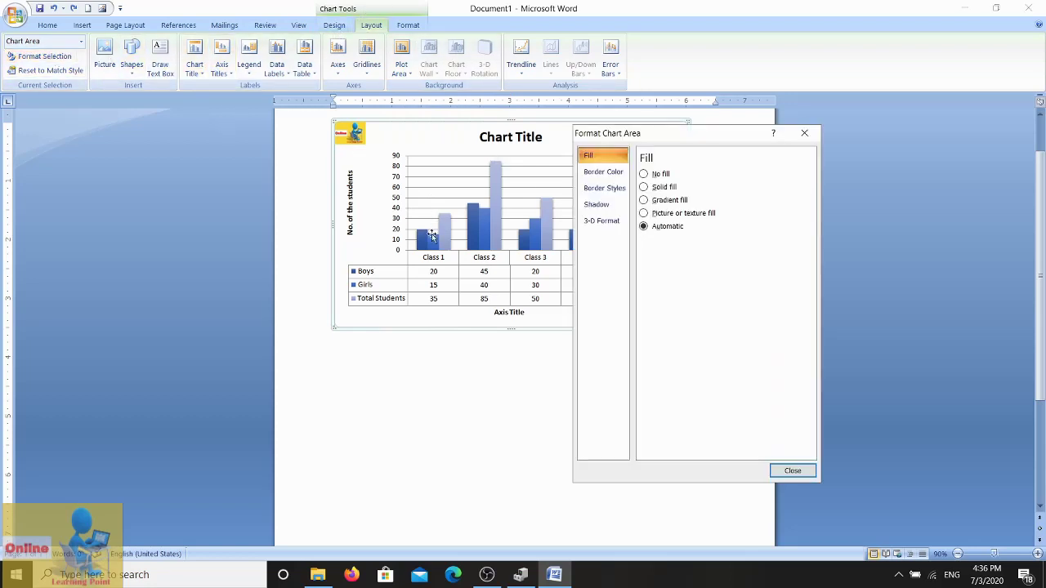
click(644, 213)
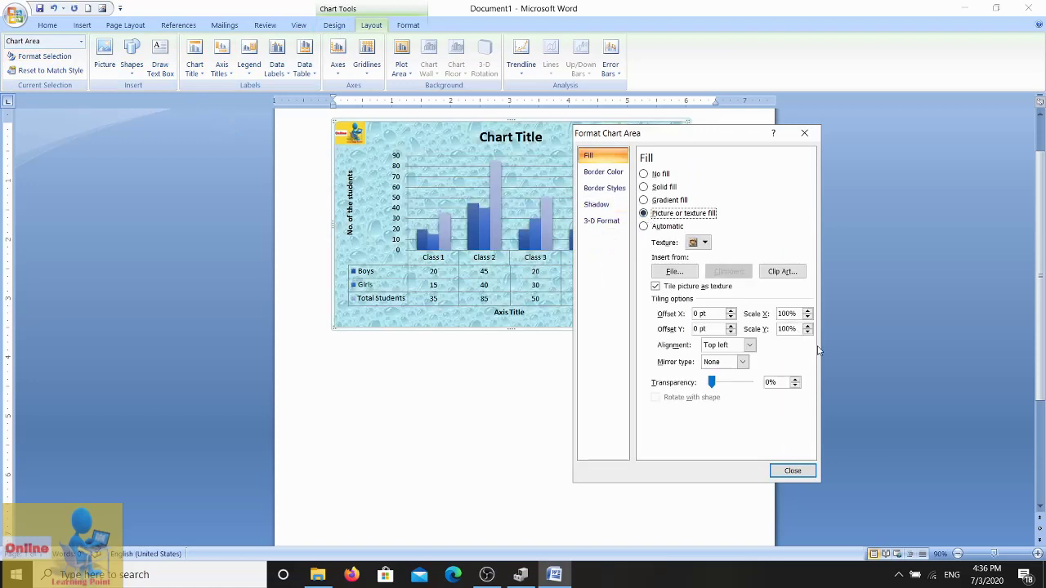
click(789, 470)
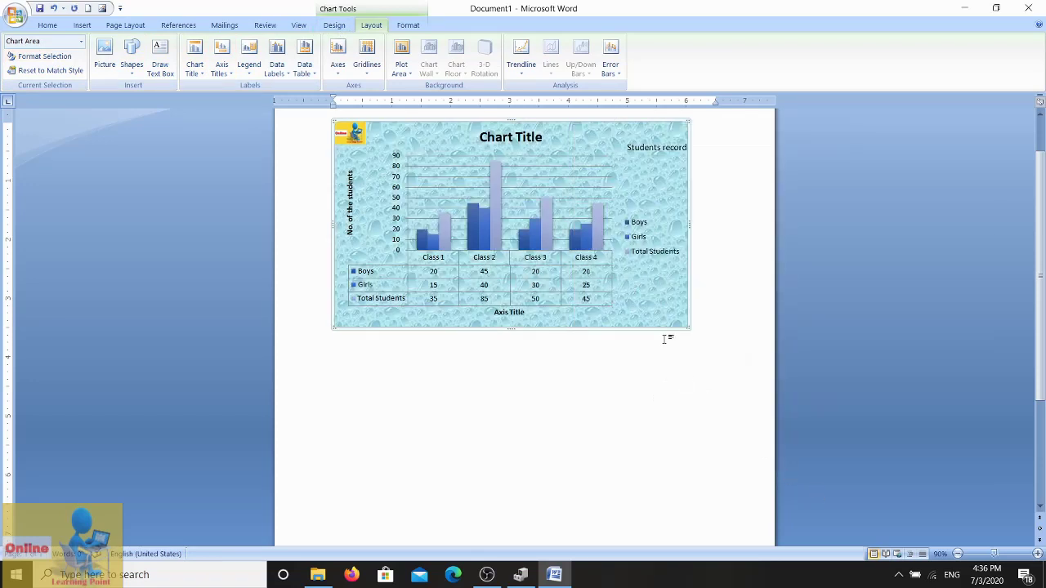
Show the plot area with its default white fill, then set the plot area fill to None
click(402, 61)
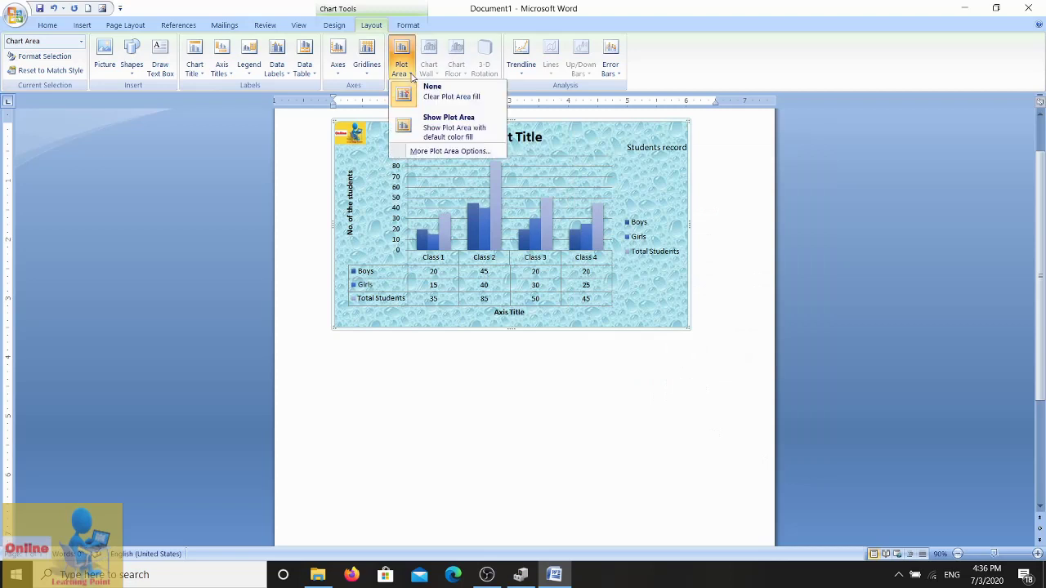
click(434, 130)
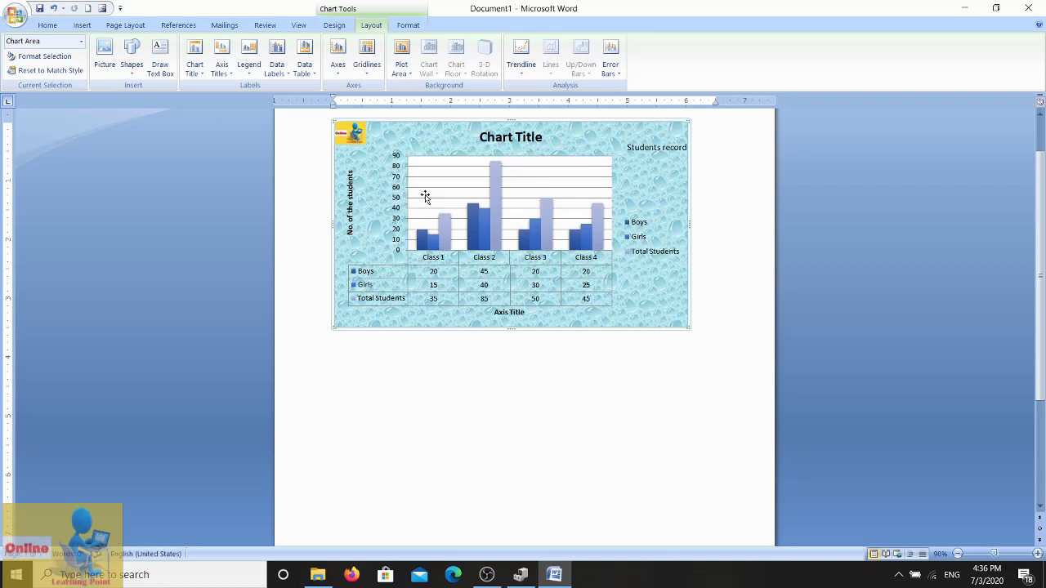
click(402, 70)
click(431, 90)
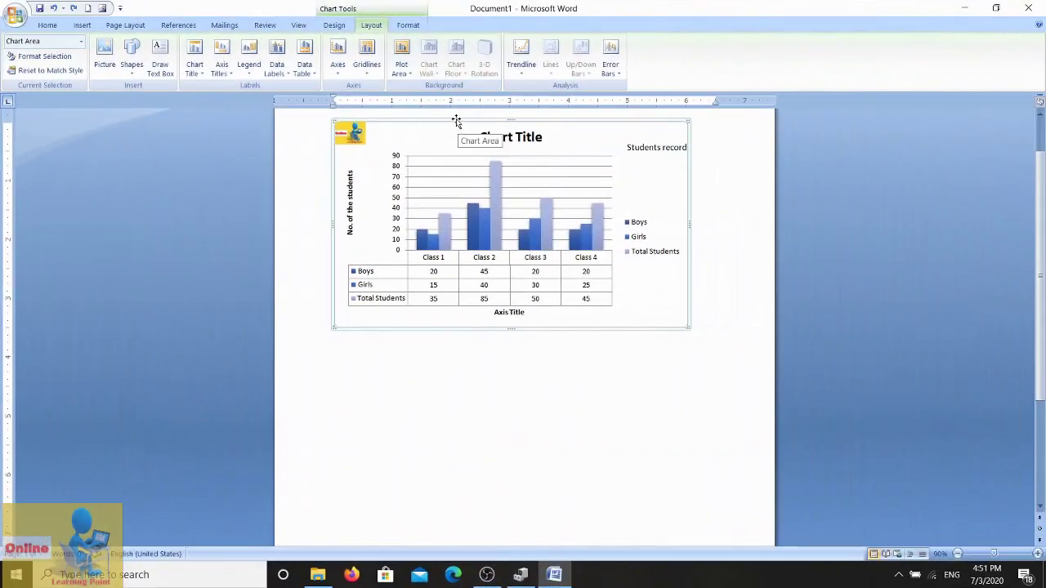
Change the chart type to Column > 3-D Clustered Column
click(334, 25)
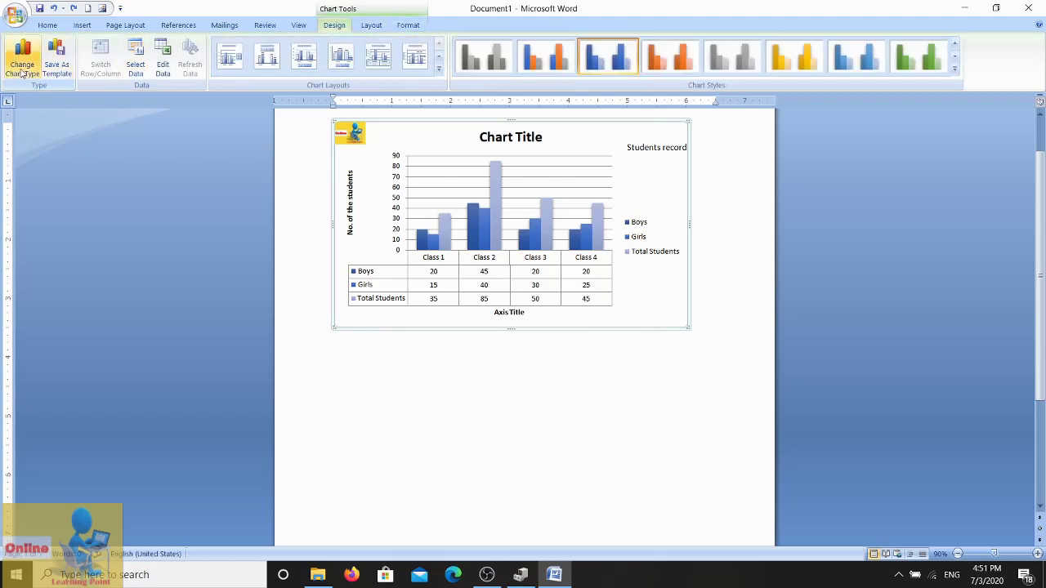
click(22, 67)
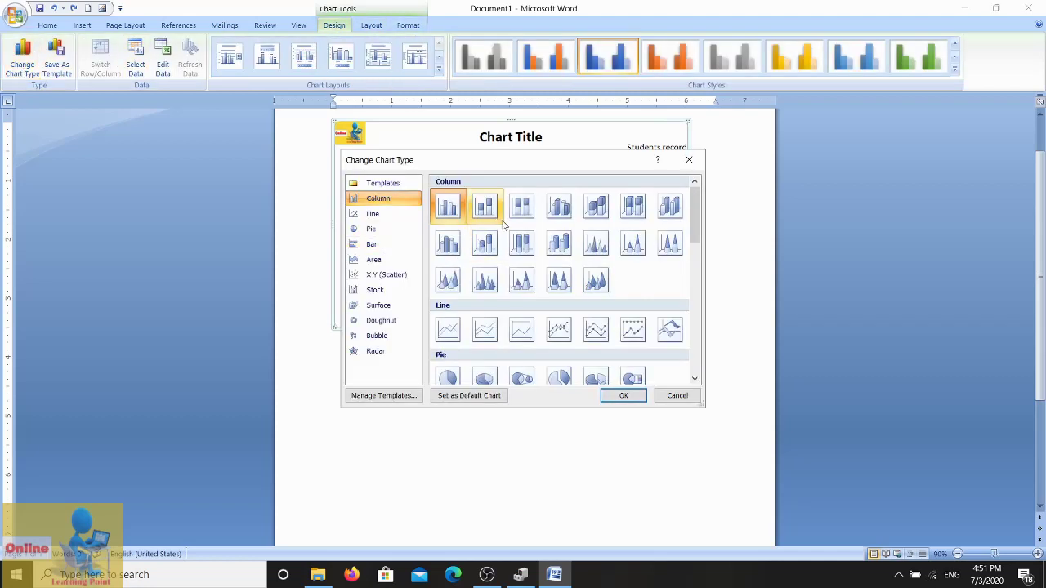
click(560, 212)
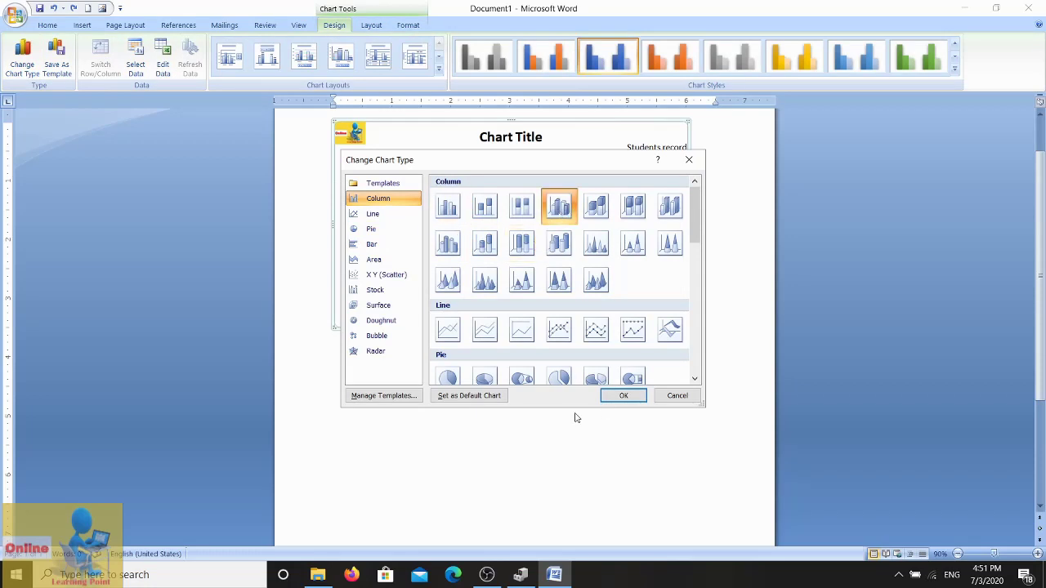
click(623, 395)
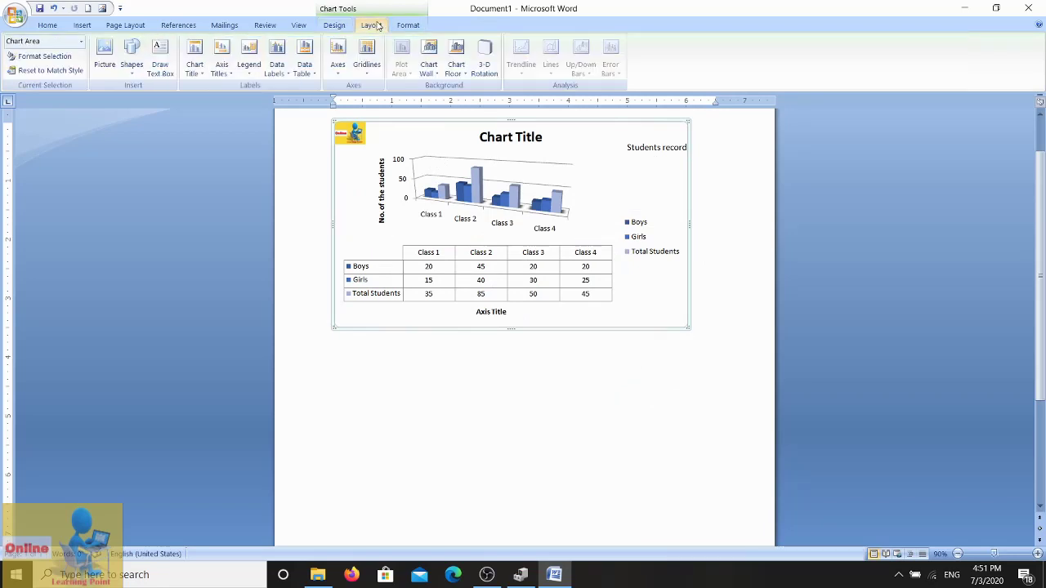
Compare gradient and solid wall fills, then settle on the water-droplet texture for the chart walls
click(435, 70)
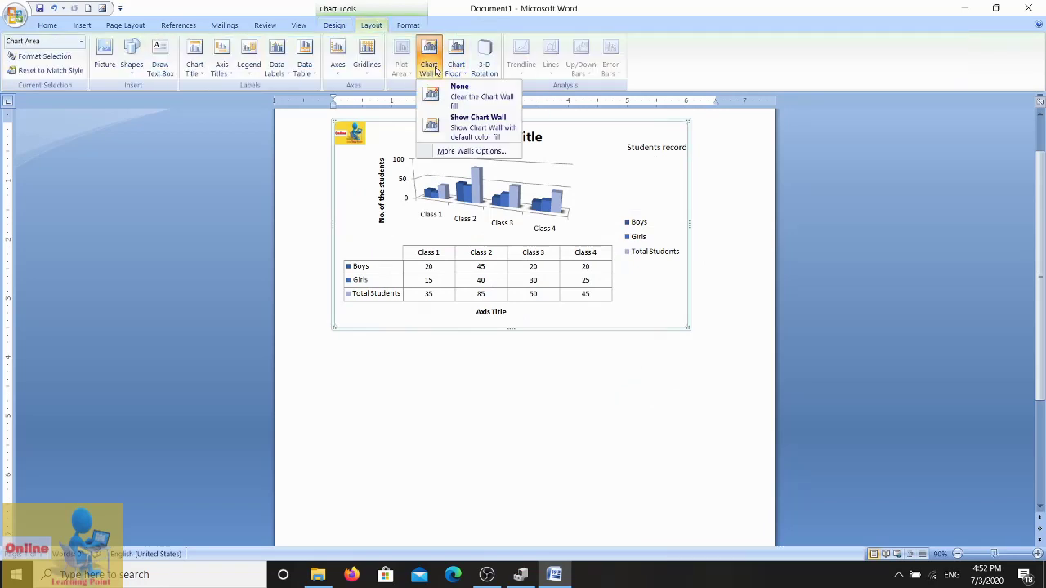
click(462, 152)
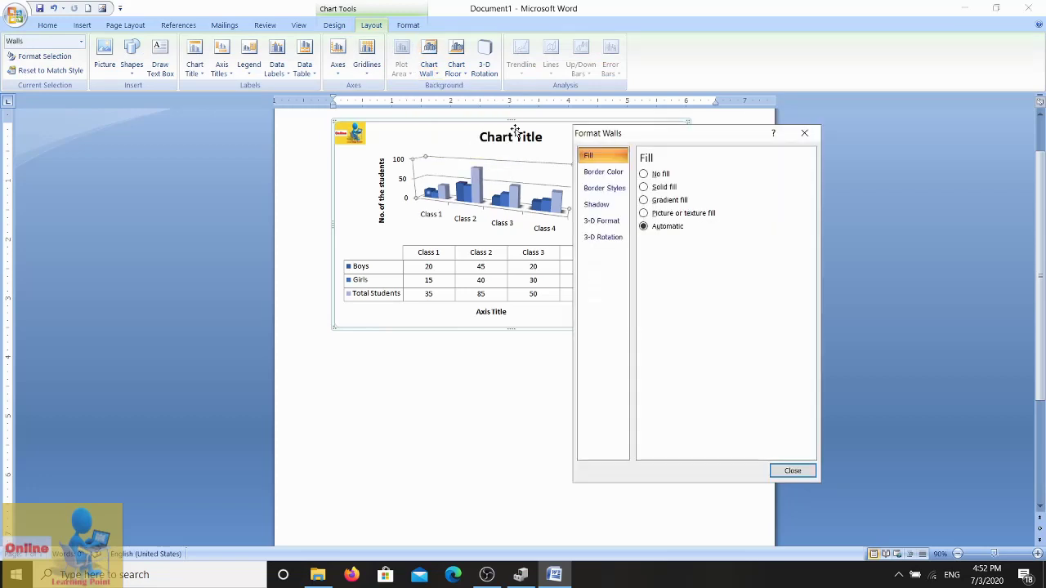
click(644, 214)
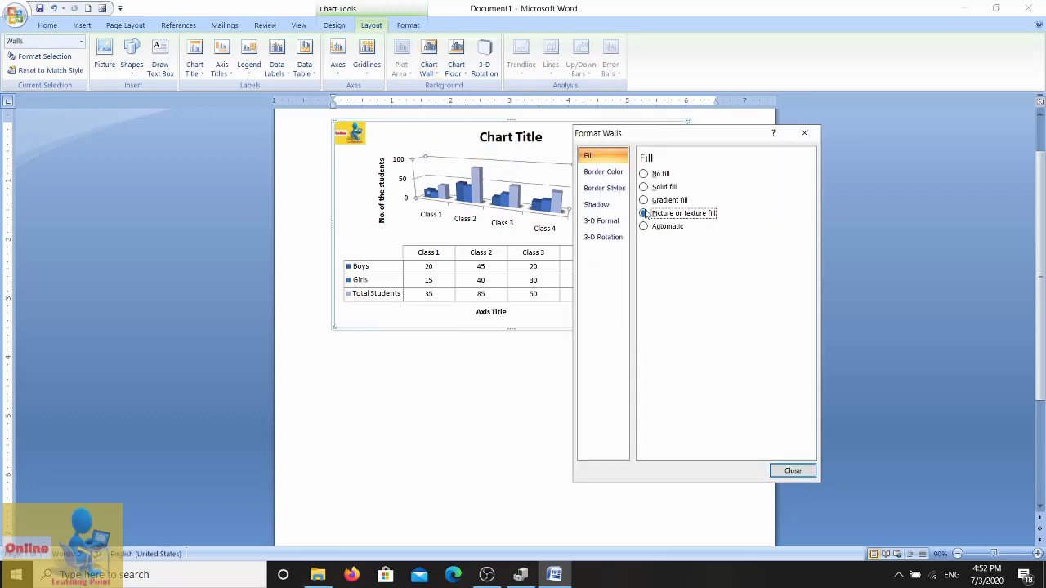
click(644, 200)
click(644, 214)
click(644, 200)
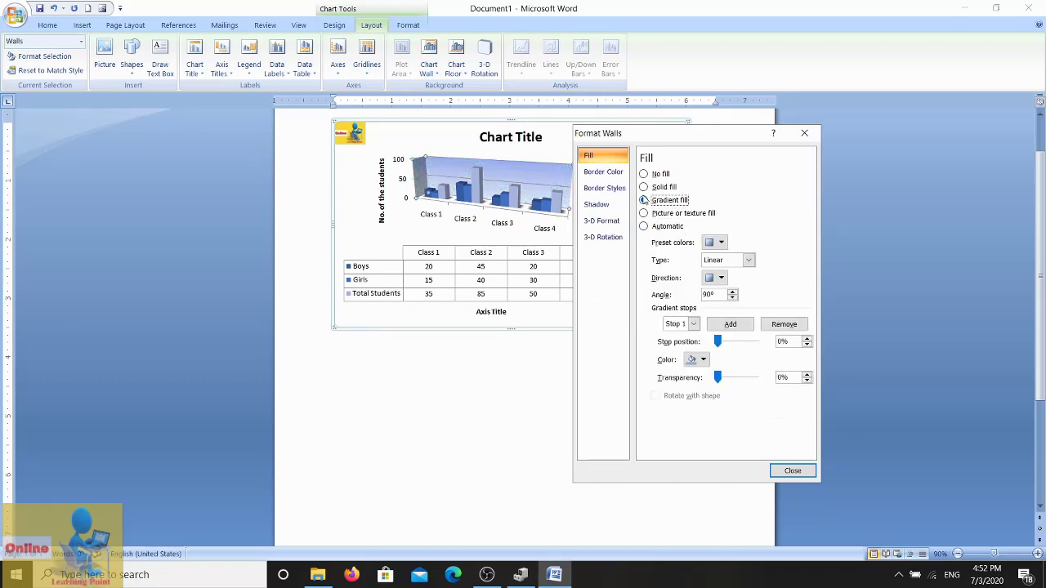
click(644, 187)
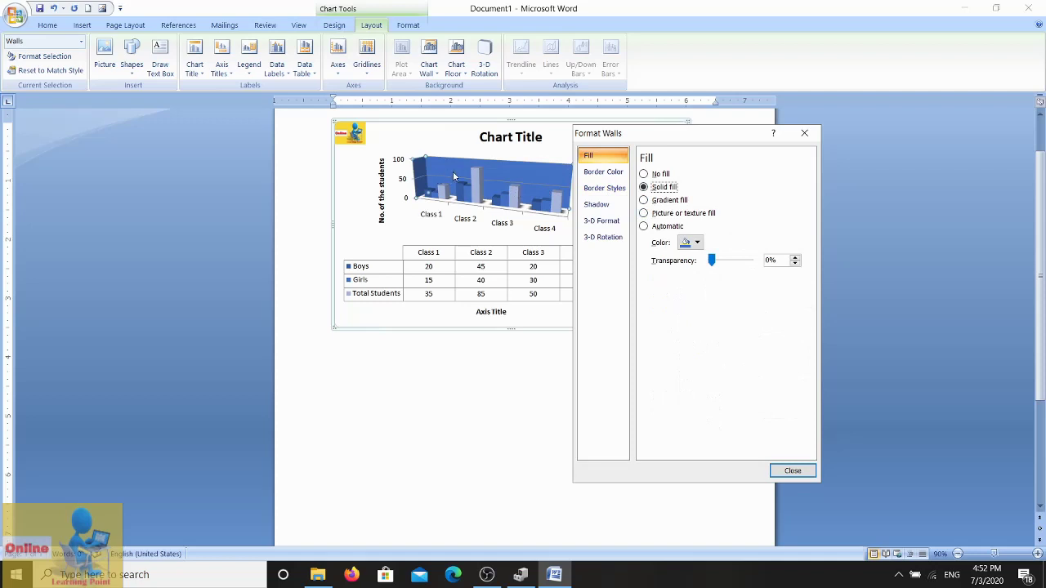
click(644, 213)
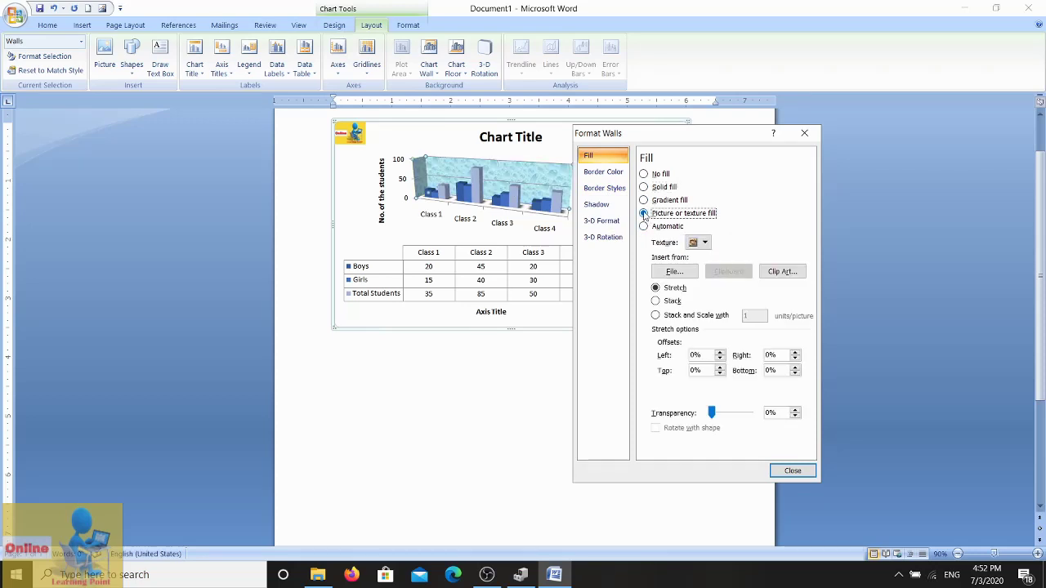
click(644, 201)
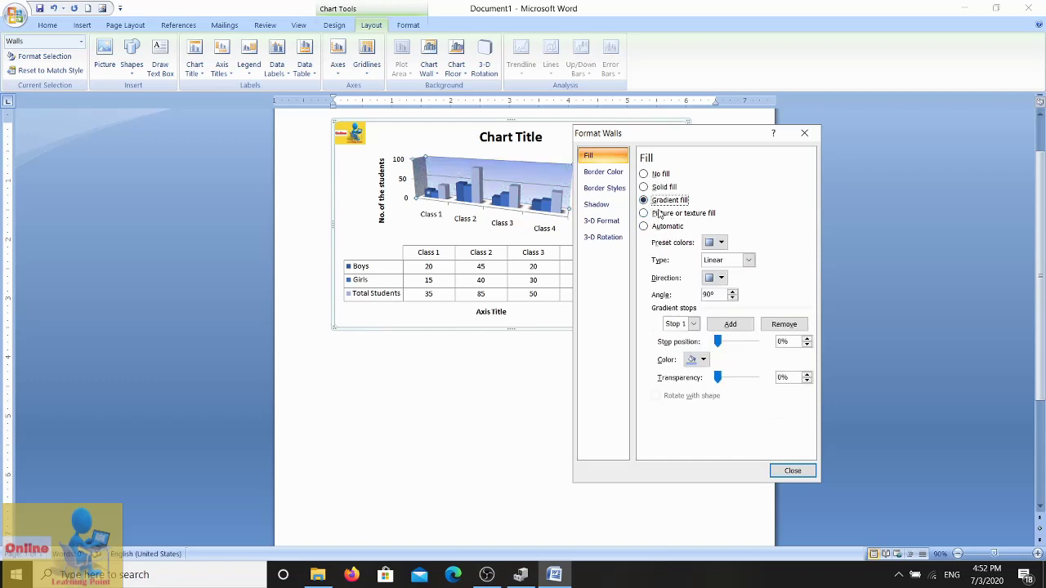
click(643, 213)
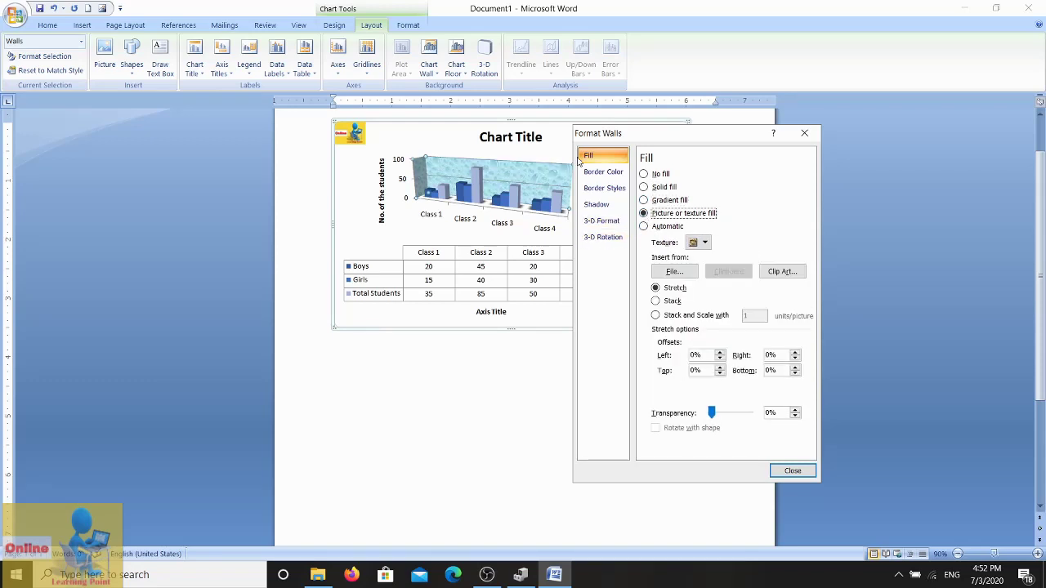
click(793, 471)
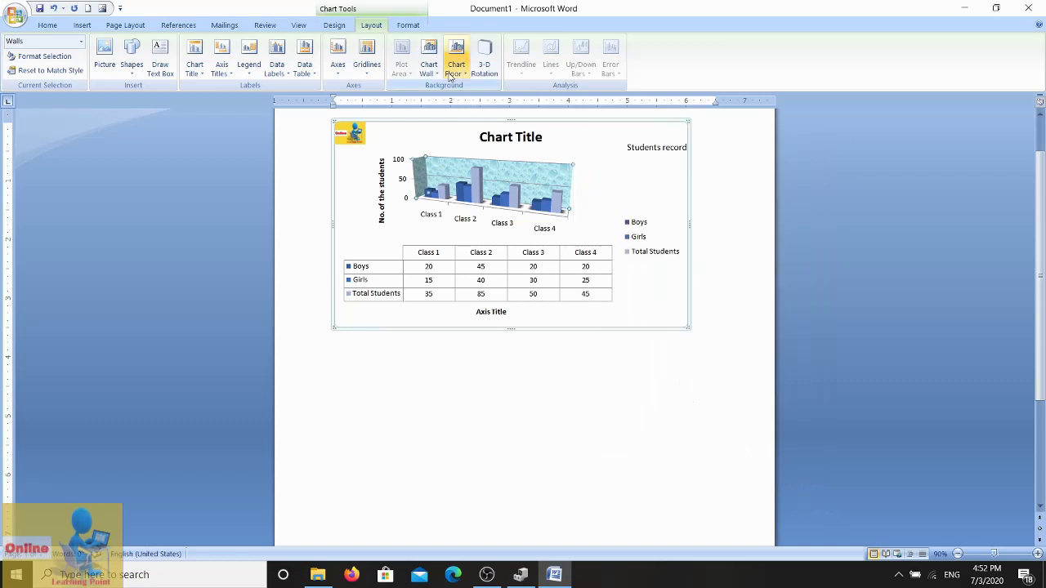
After trying gradient and solid fills, give the chart floor the White marble texture
click(463, 74)
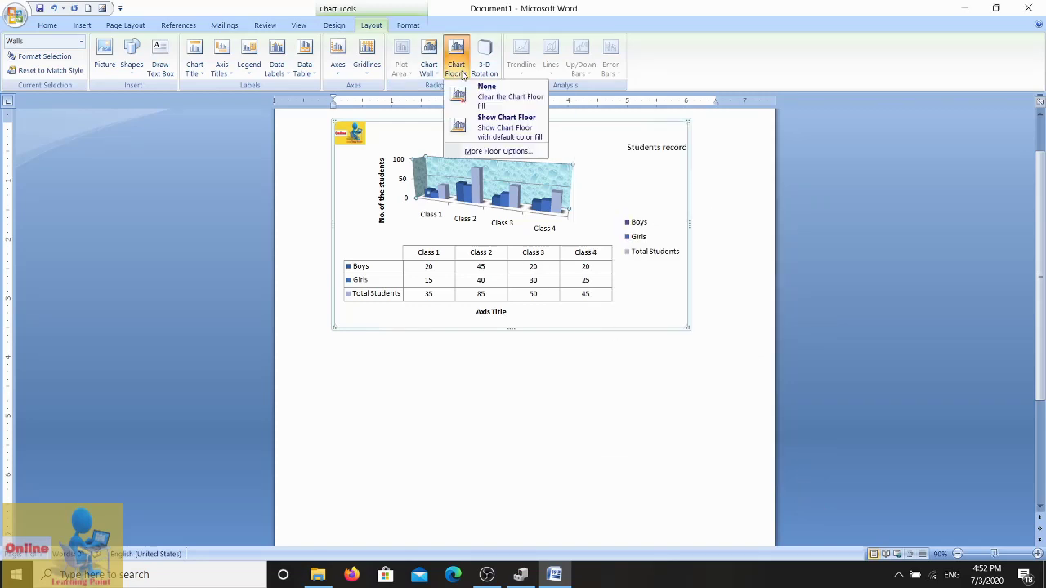
click(475, 155)
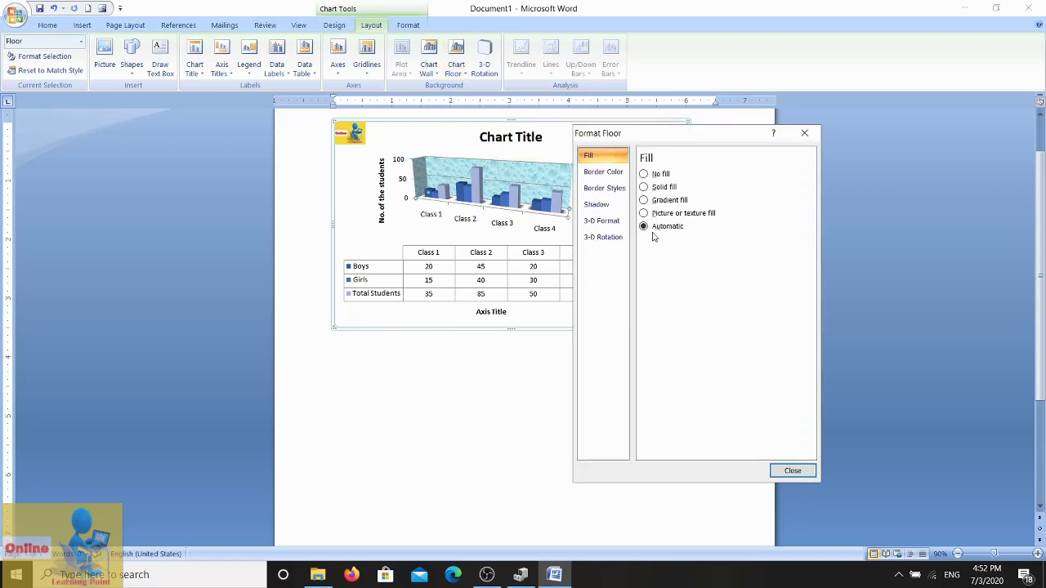
click(644, 213)
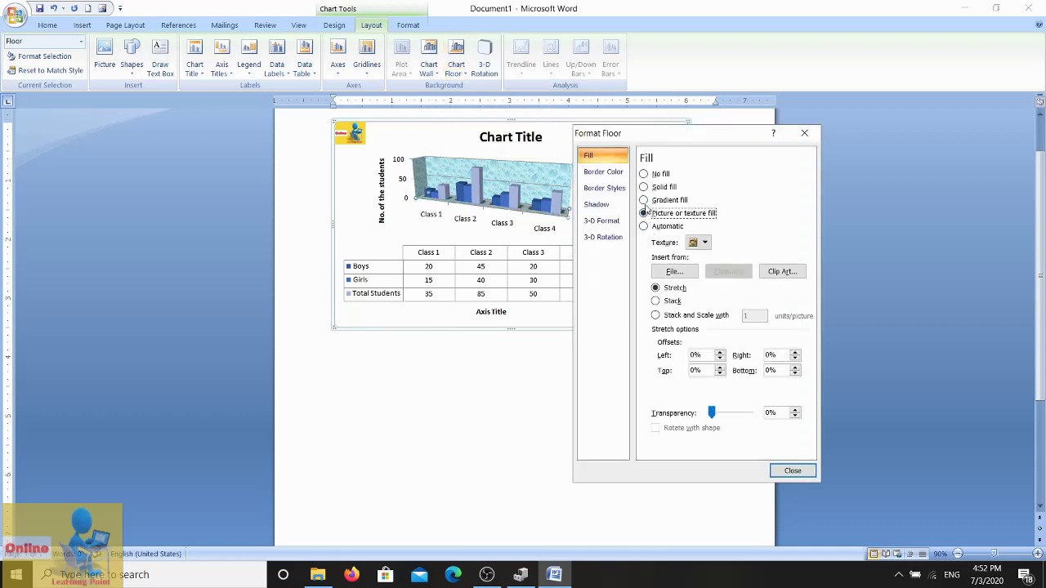
click(644, 201)
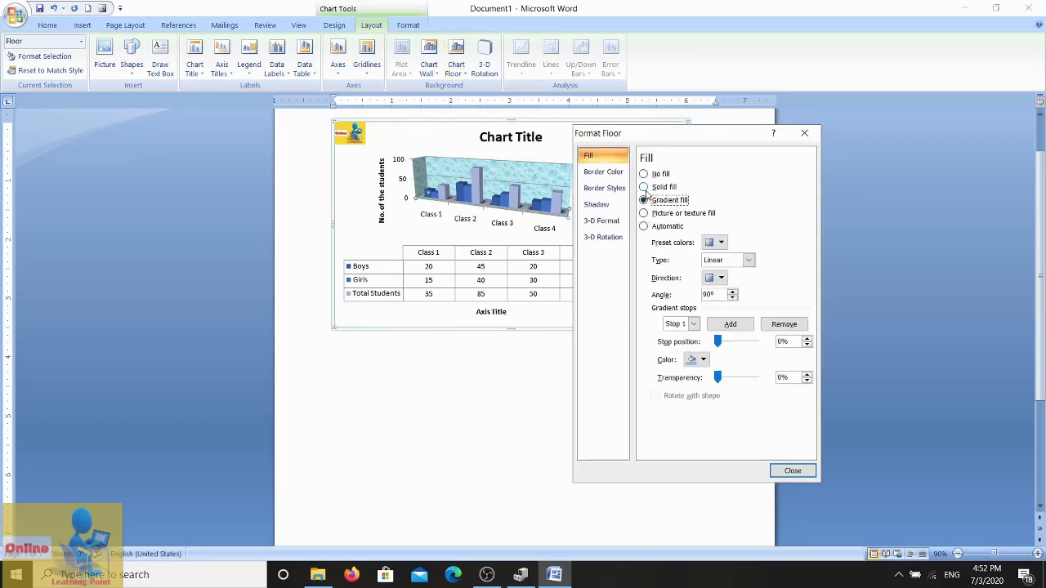
click(644, 187)
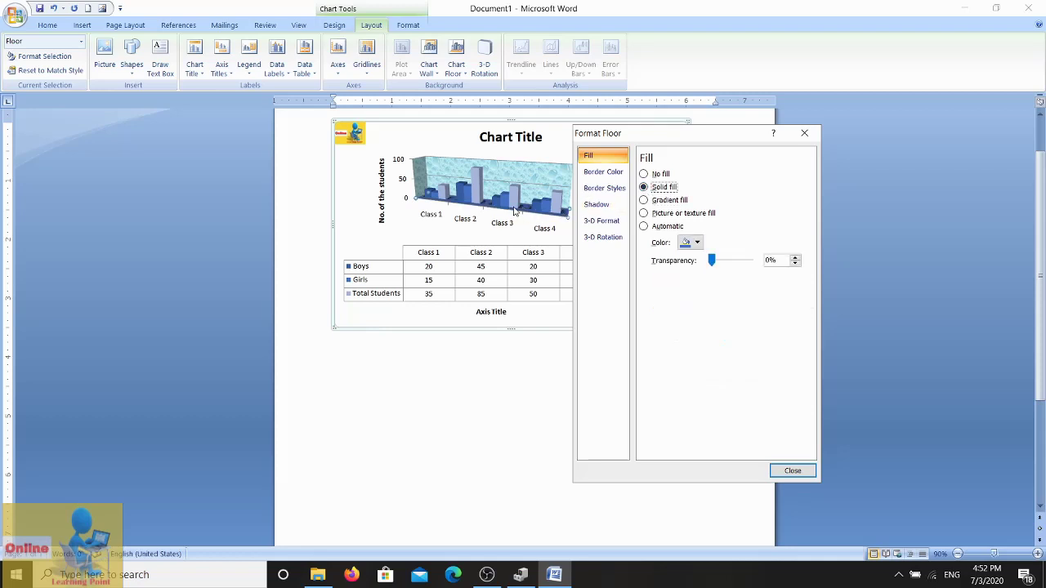
click(644, 213)
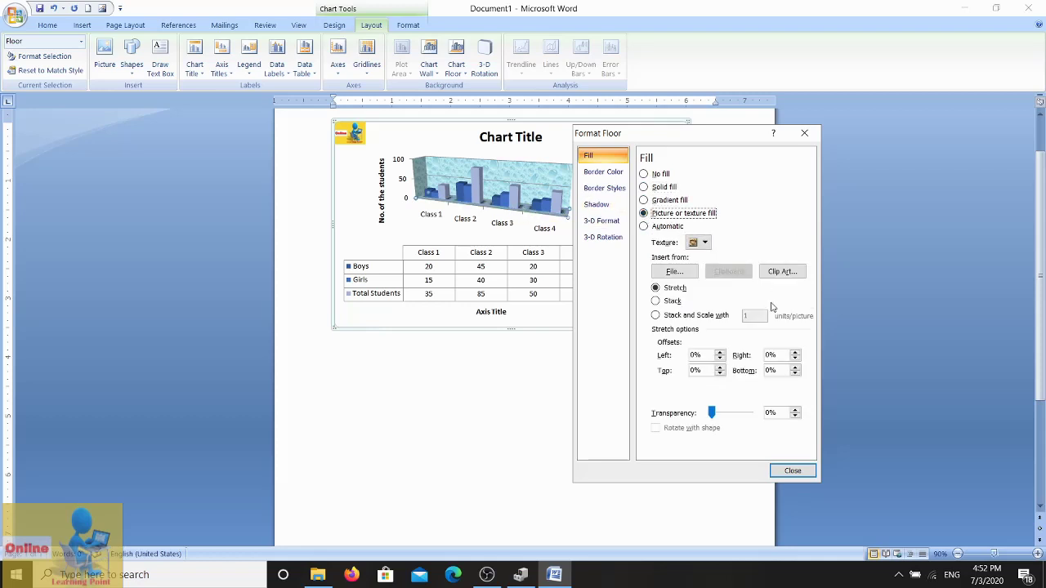
click(705, 243)
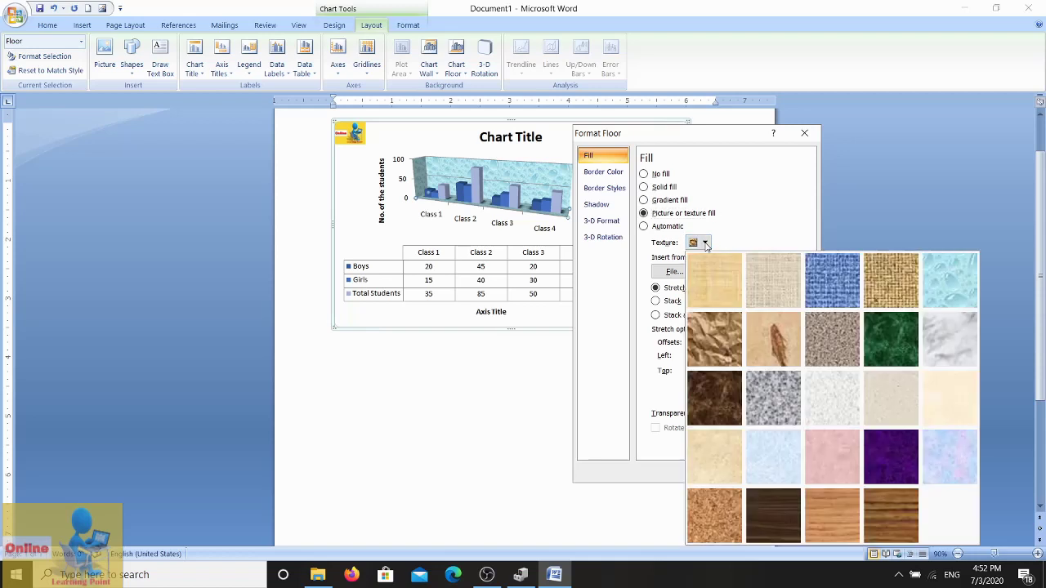
click(938, 342)
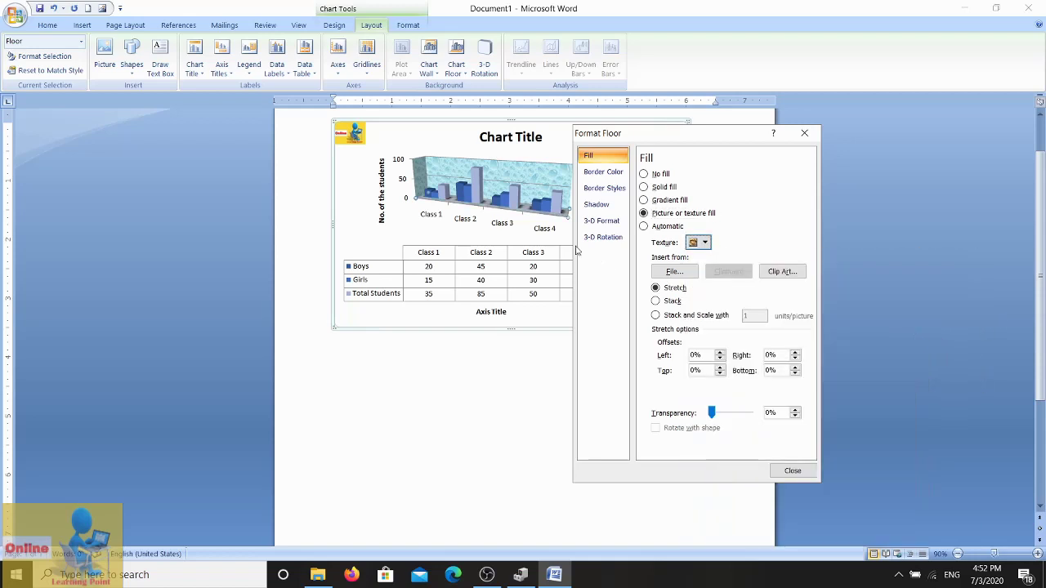
click(791, 471)
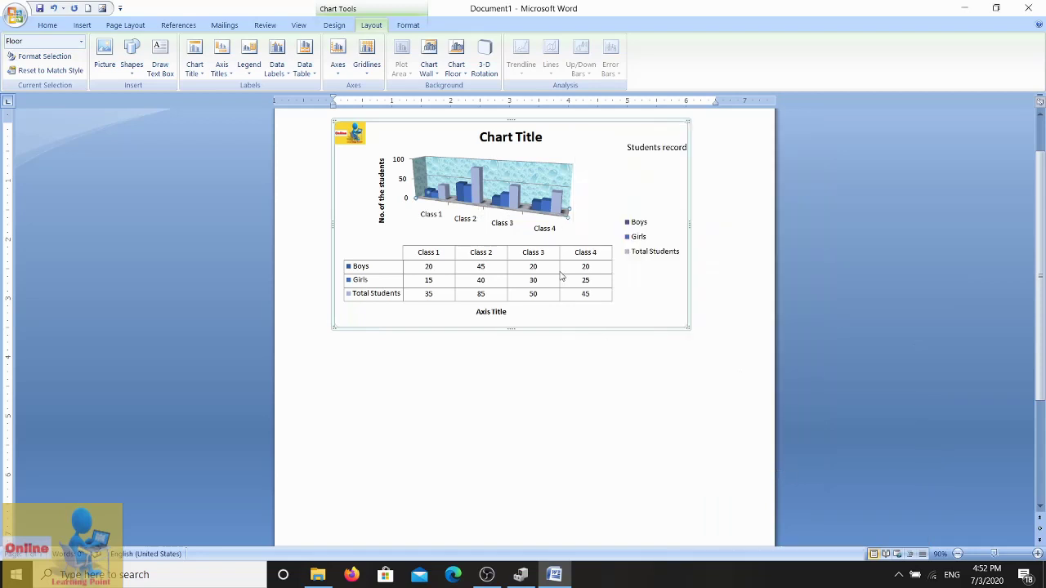
Lower the 3-D perspective to 0.1°, then widen it through 25.1° to 50.1°
click(484, 65)
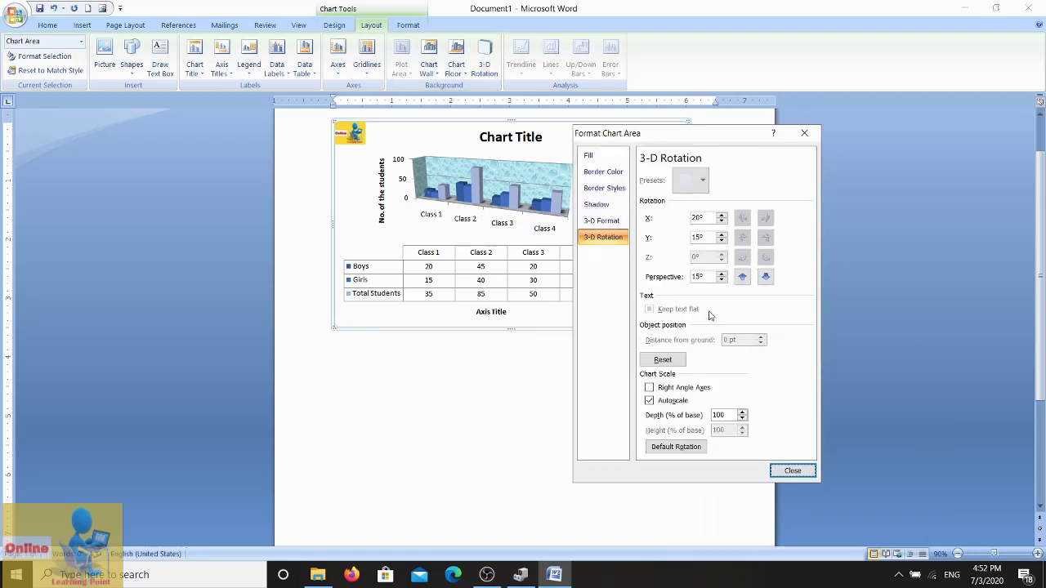
click(742, 277)
click(742, 277)
click(765, 277)
click(765, 277)
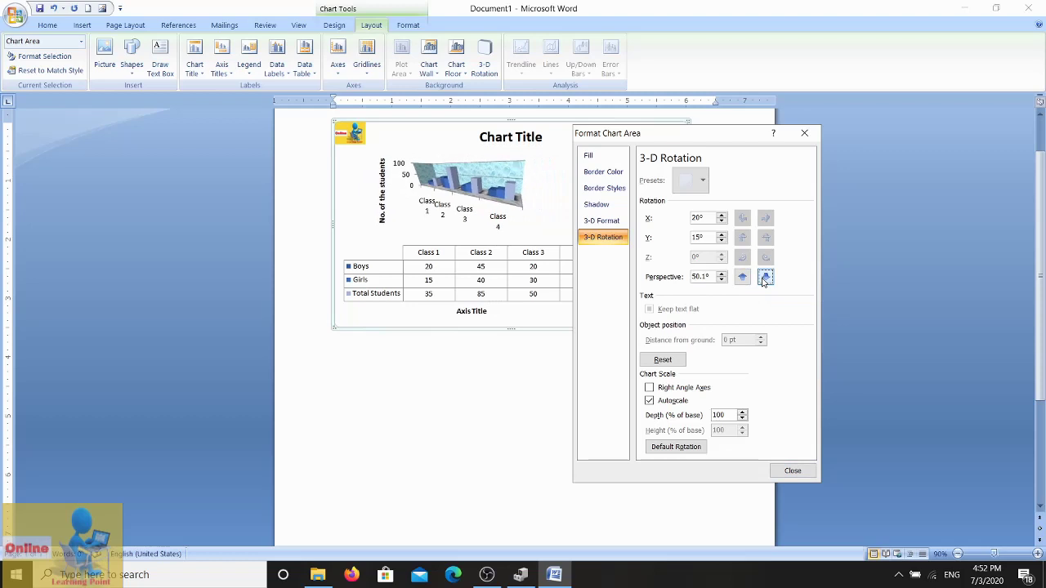
click(600, 224)
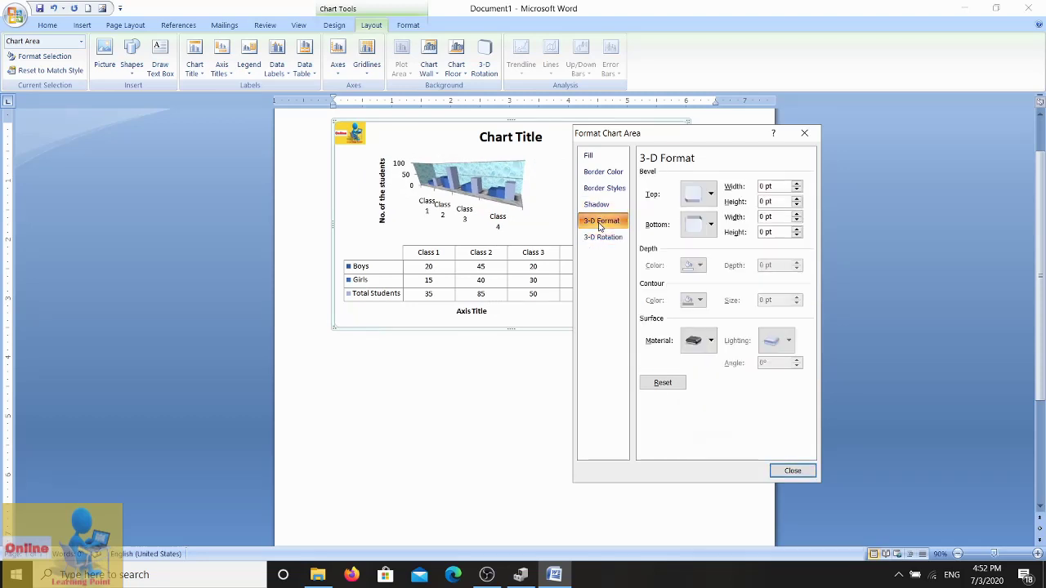
click(803, 469)
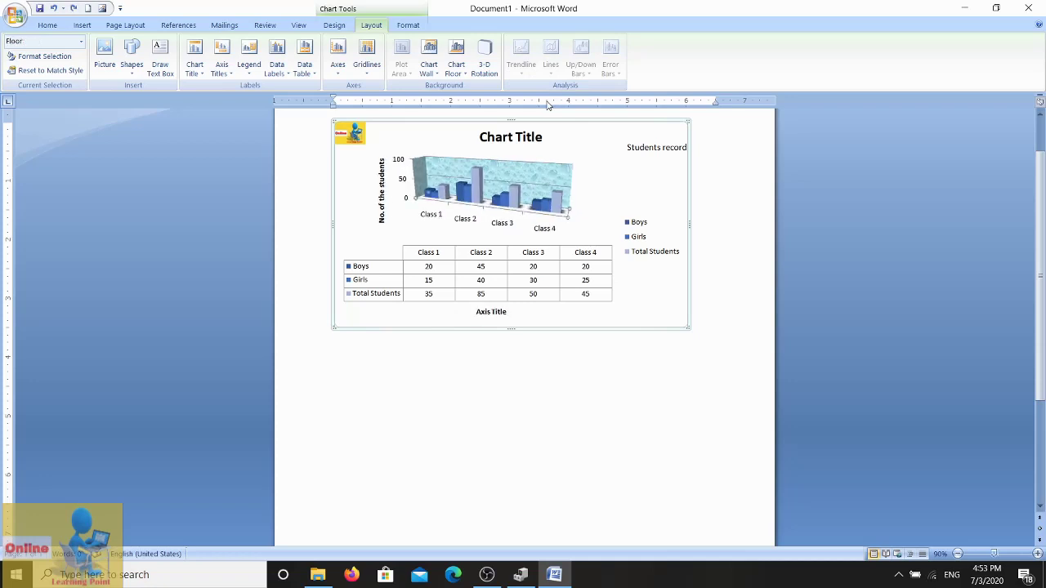
Undo the 3-D look and convert the chart to a Line with Markers chart
key(Escape)
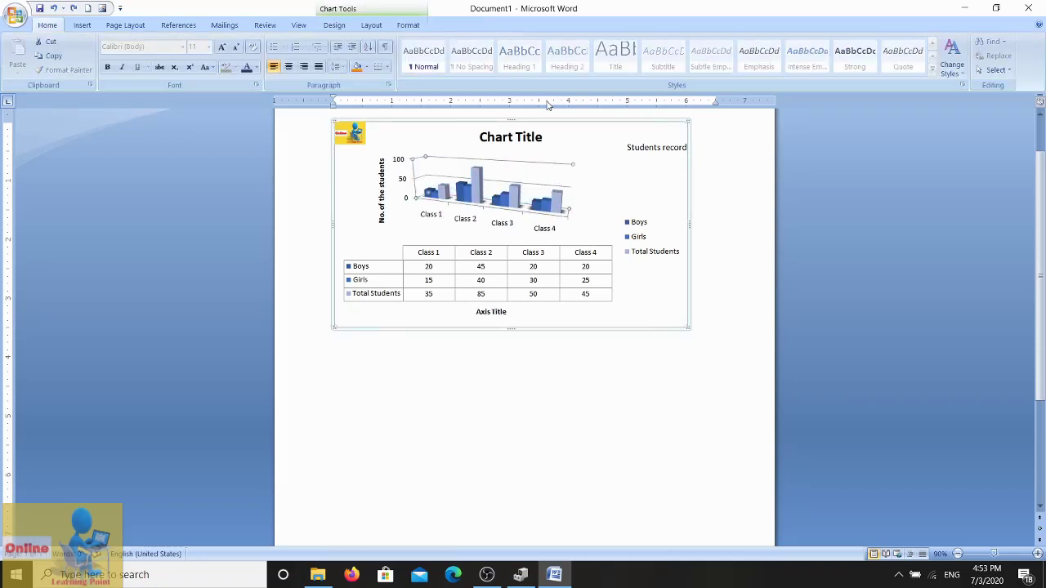
key(ctrl+z)
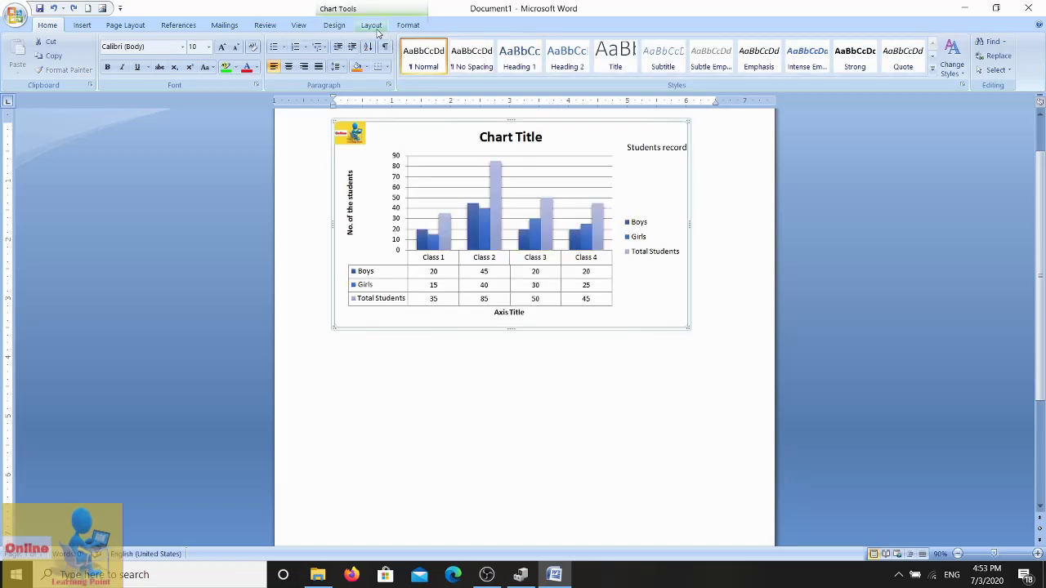
click(335, 26)
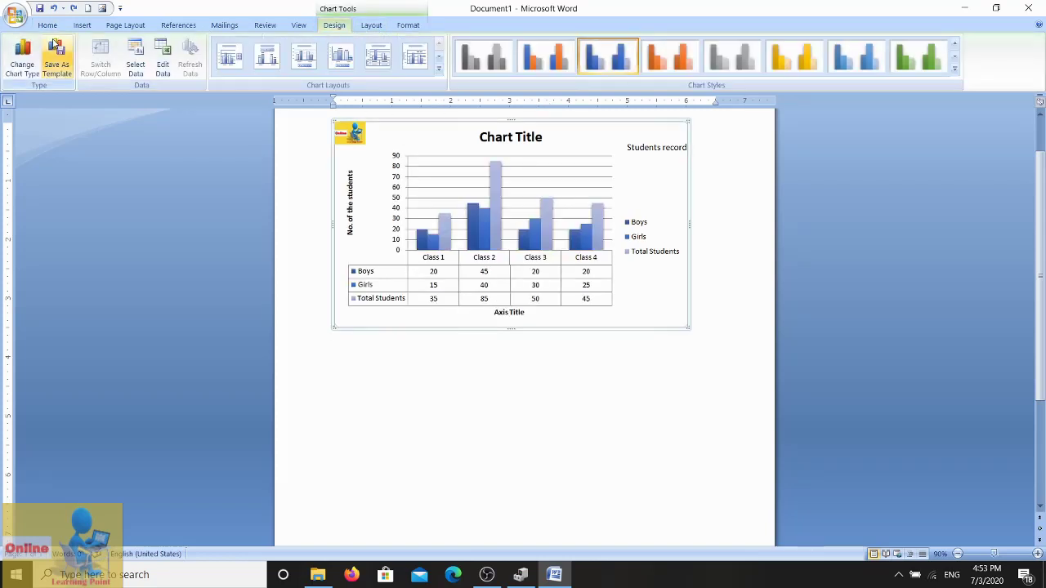
click(22, 57)
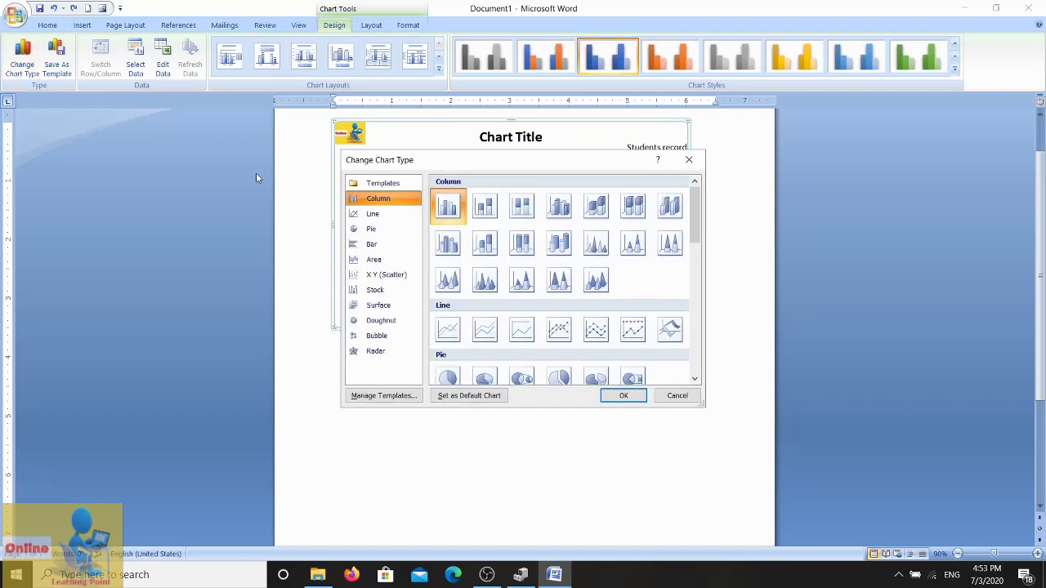
click(378, 216)
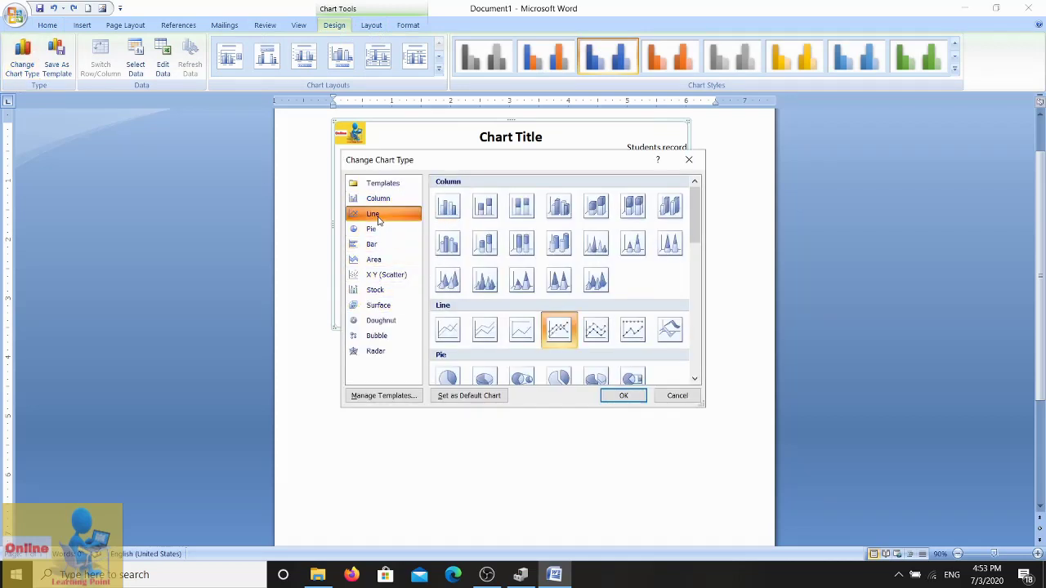
click(623, 395)
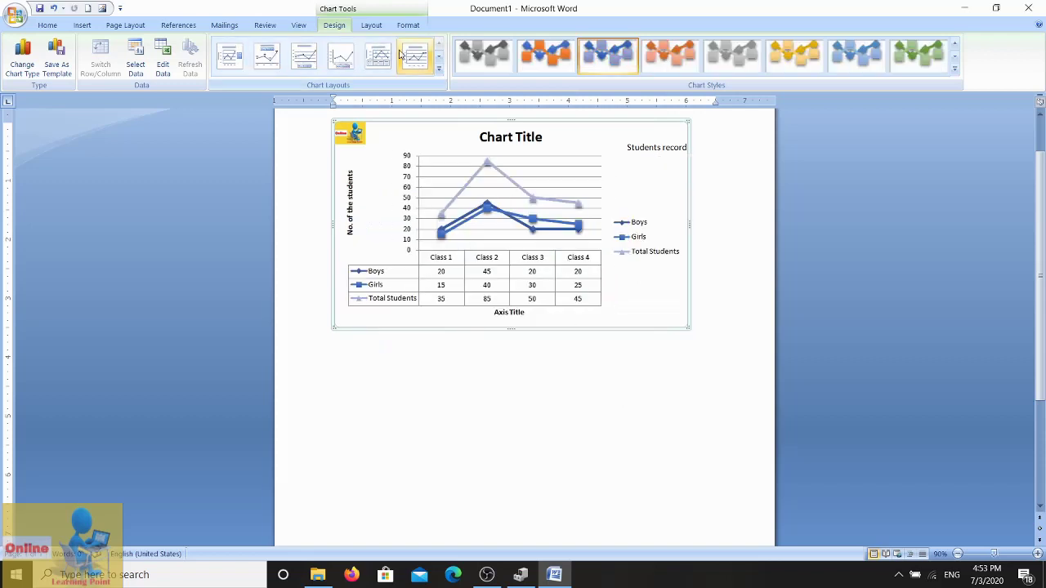
click(371, 25)
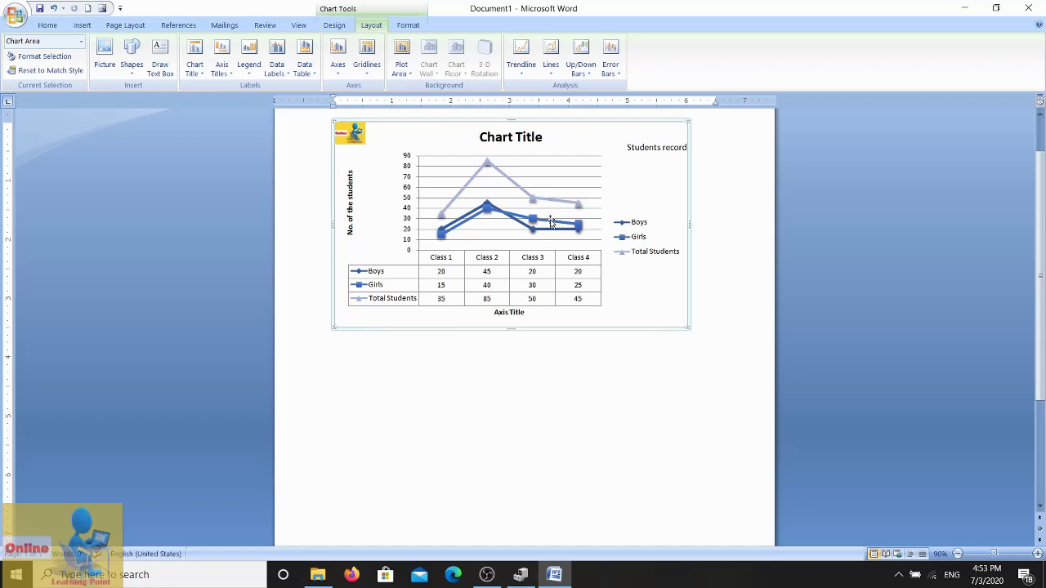
Add a linear trendline on the Boys series, shown in the legend as Linear (Boys)
click(525, 76)
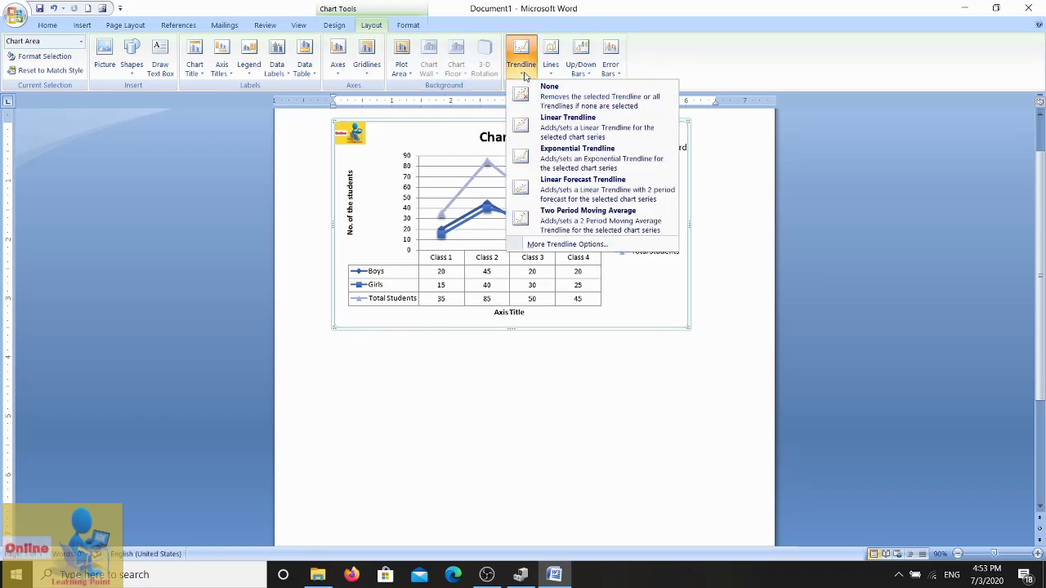
click(566, 133)
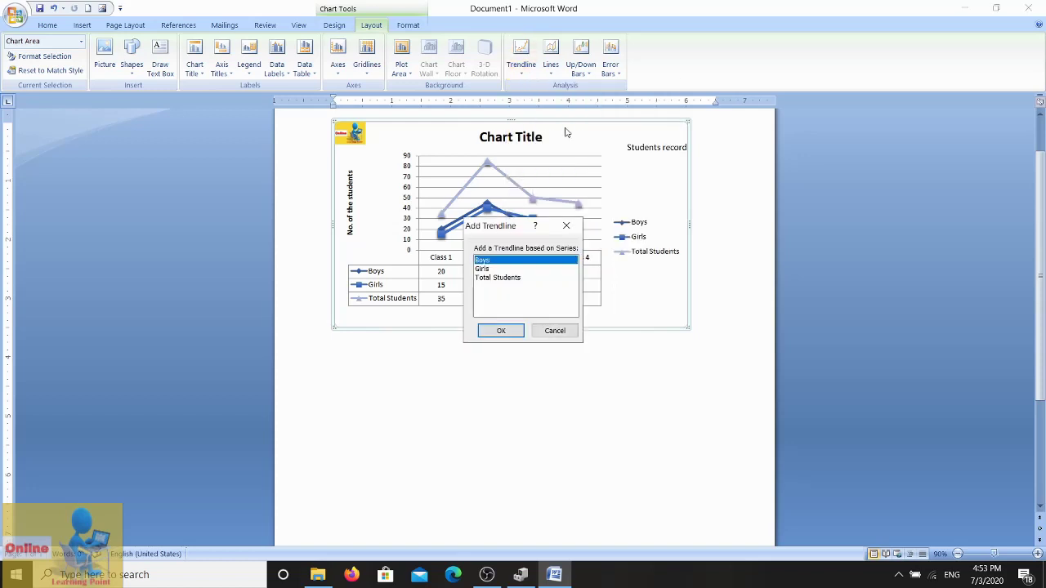
click(493, 269)
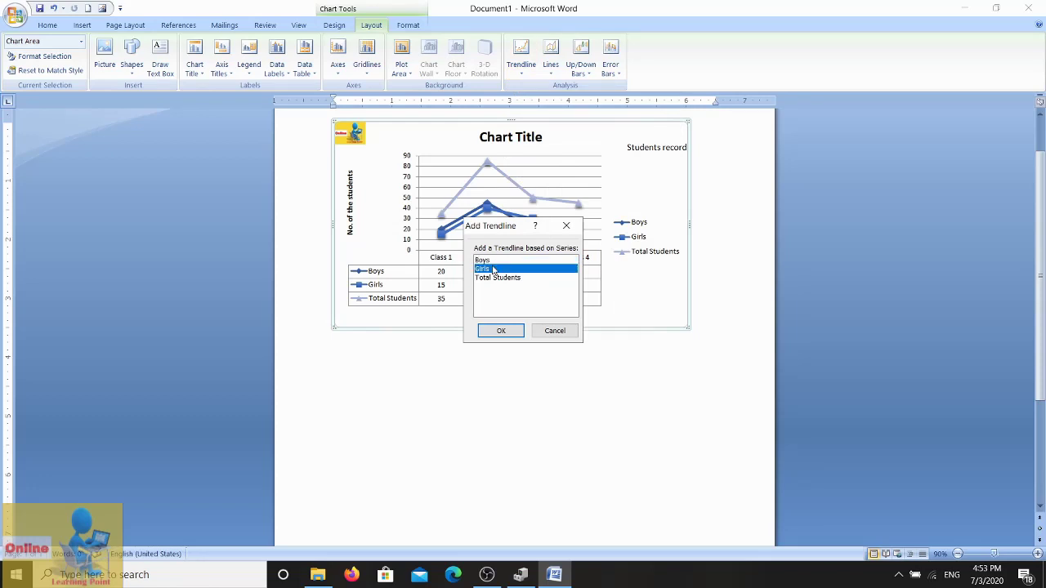
click(493, 279)
click(483, 260)
click(500, 331)
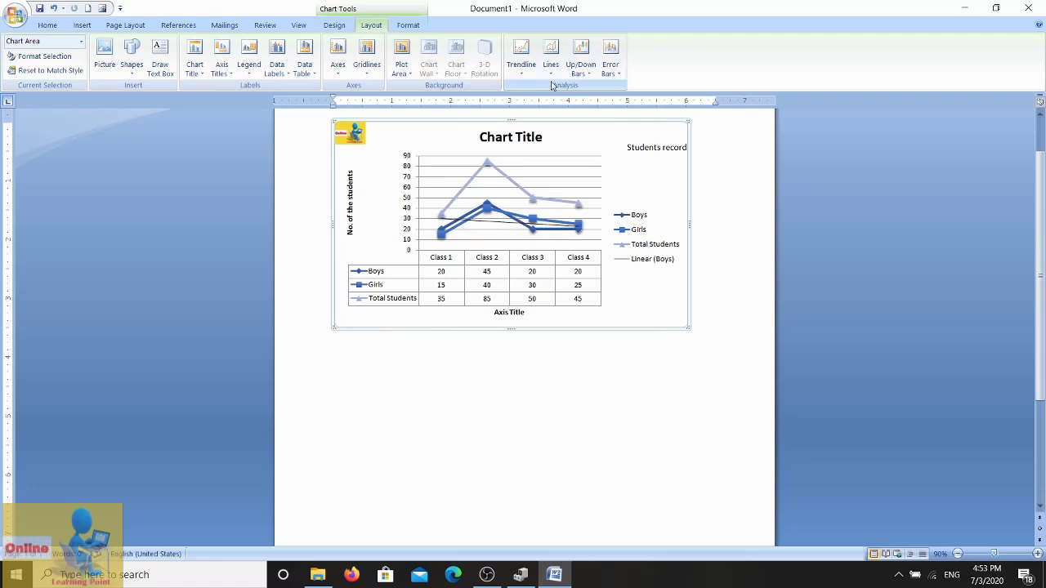
click(523, 71)
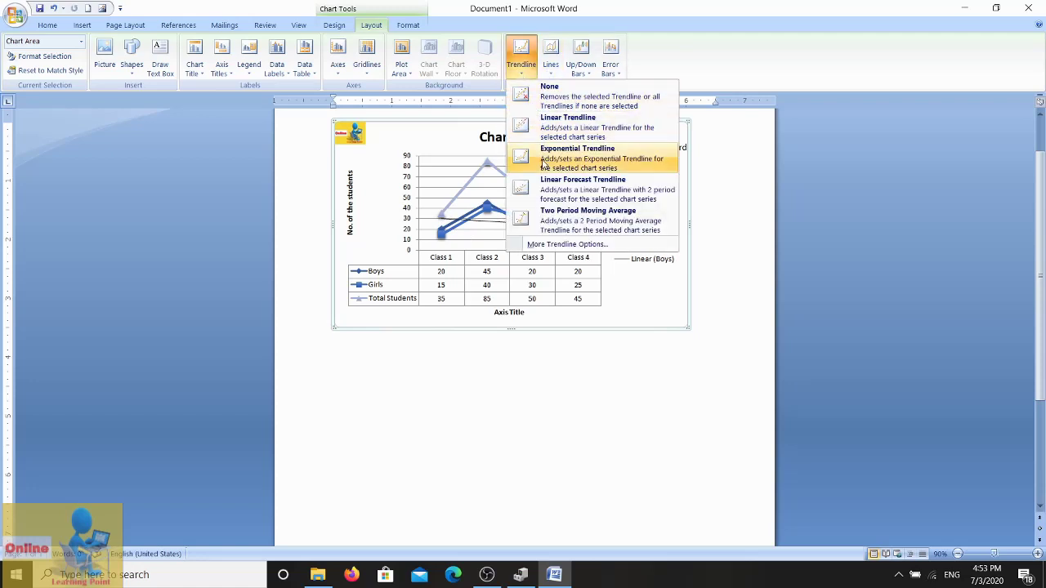
click(556, 66)
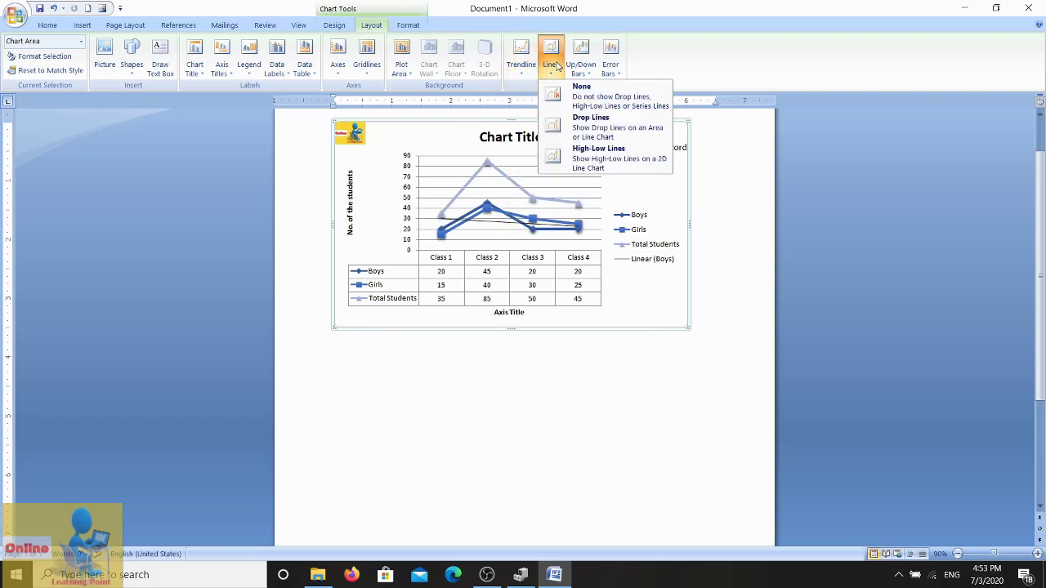
click(582, 127)
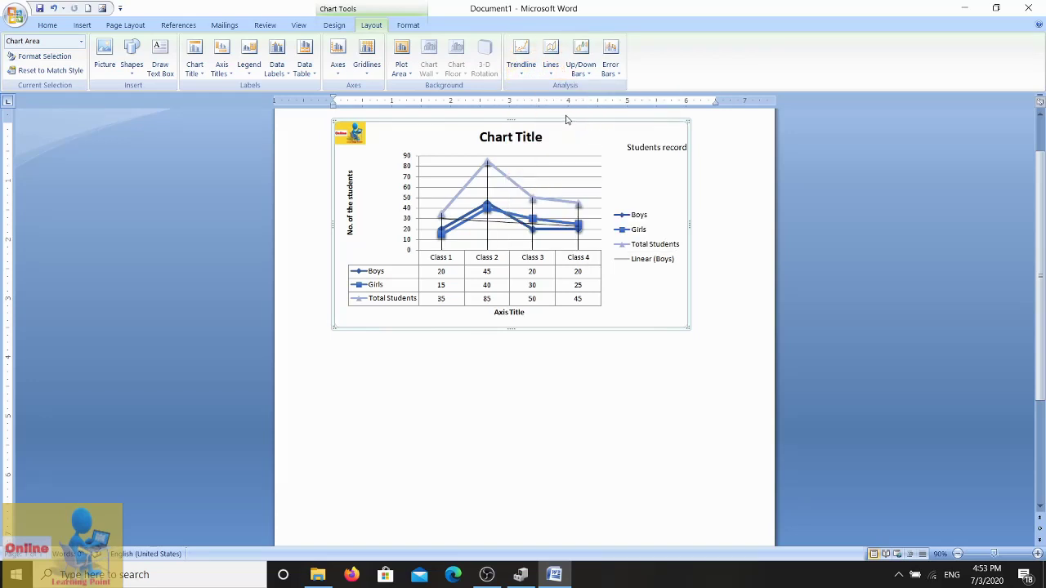
click(550, 67)
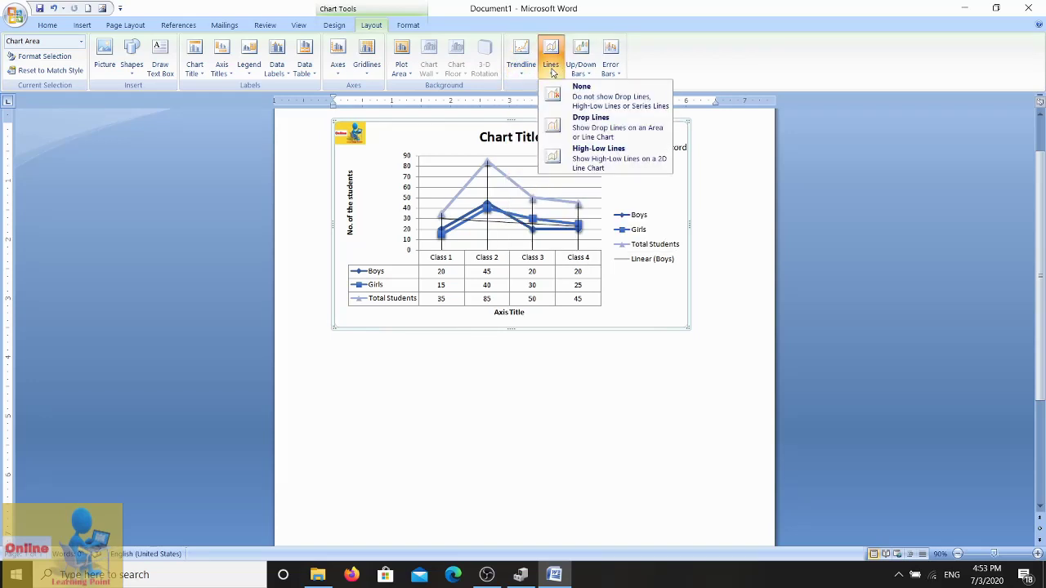
click(580, 67)
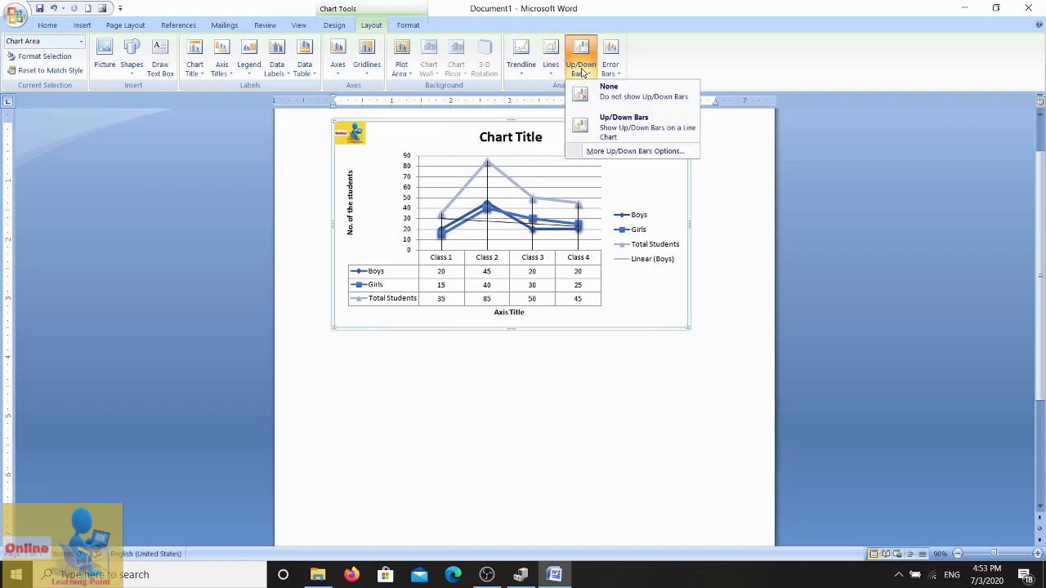
click(624, 123)
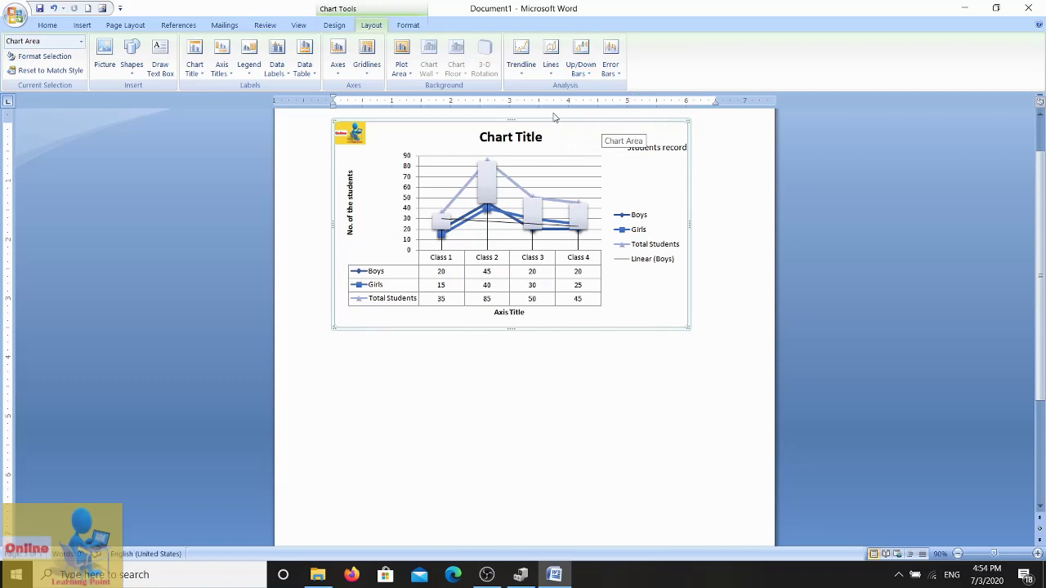
click(580, 67)
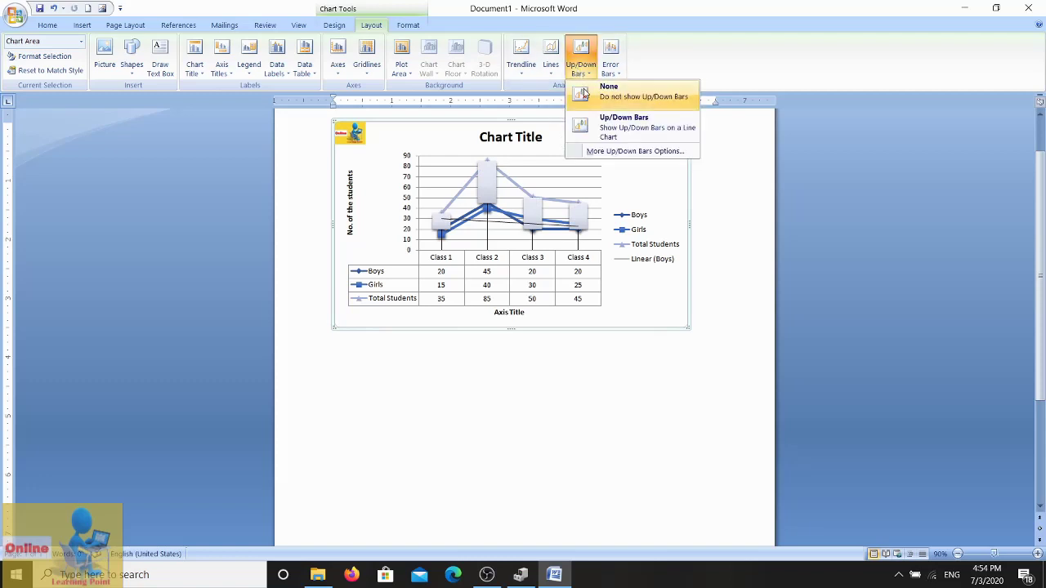
click(583, 92)
click(551, 65)
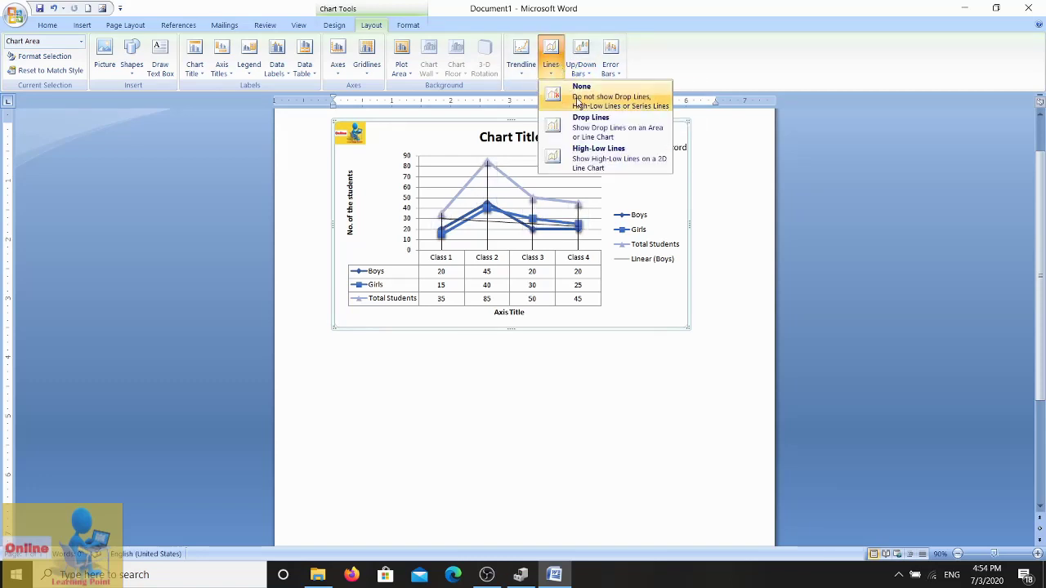
click(577, 98)
click(613, 69)
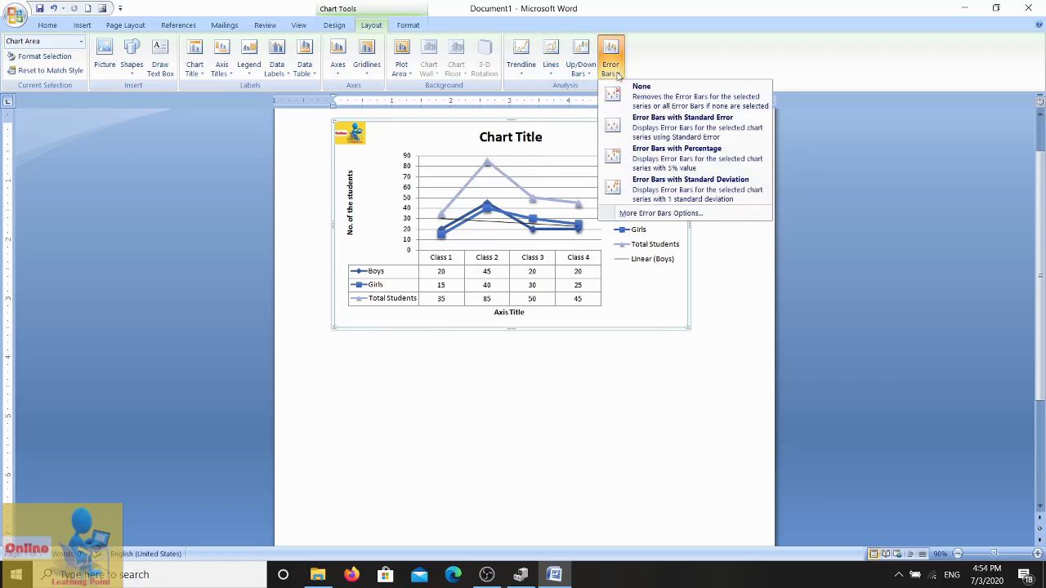
click(639, 127)
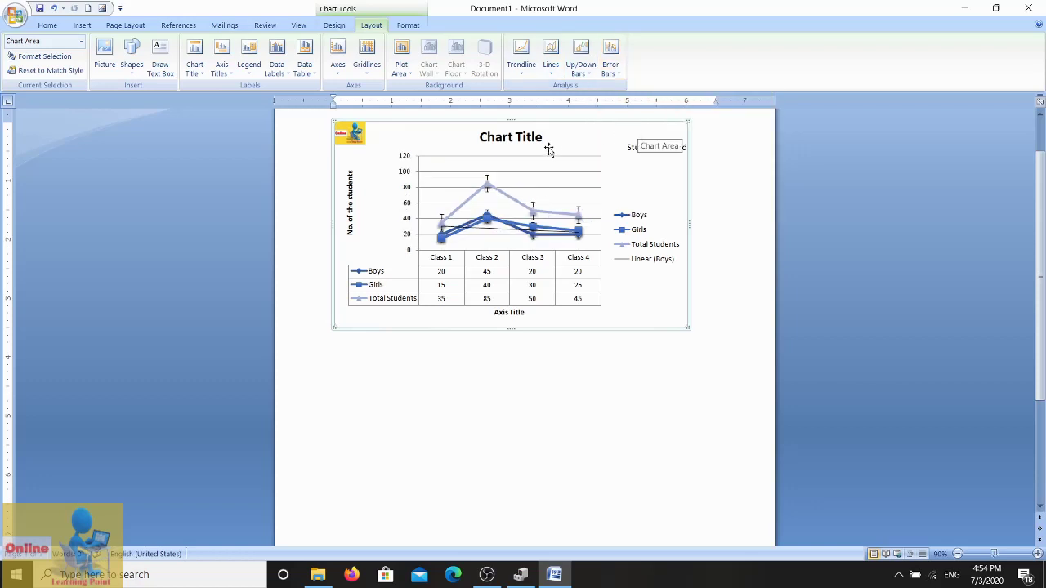
click(612, 67)
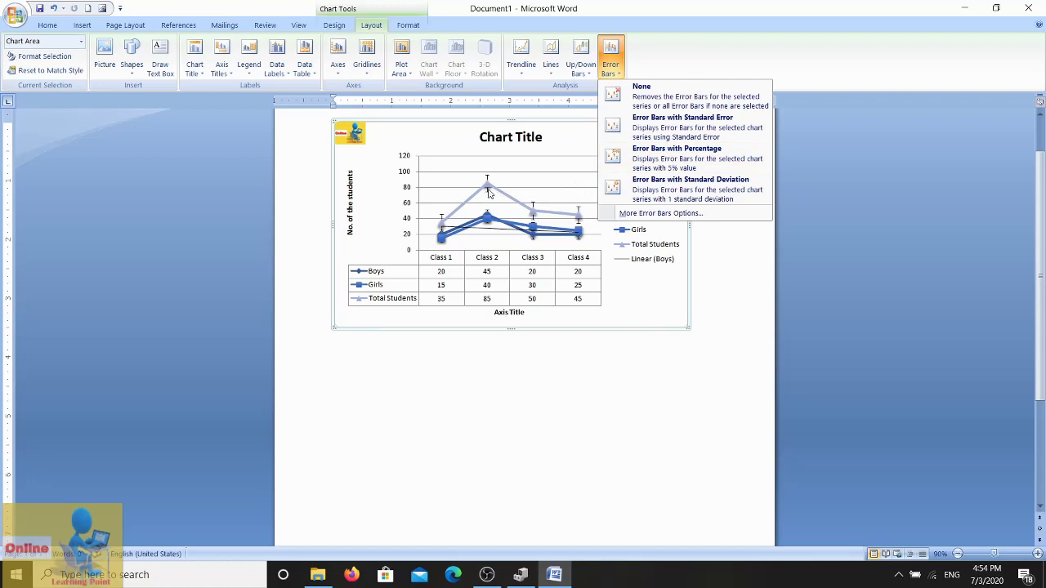
click(664, 169)
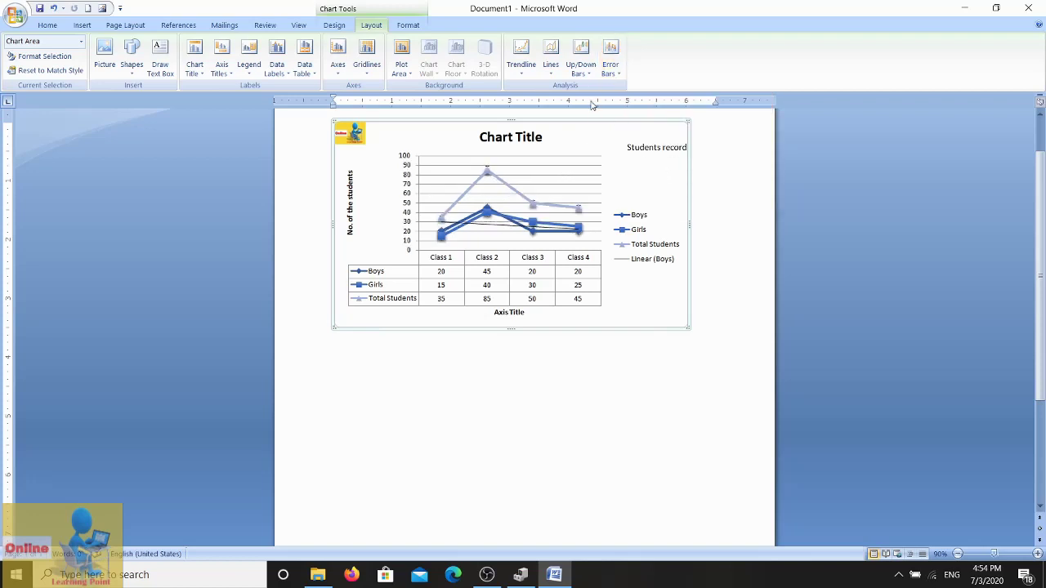
click(609, 71)
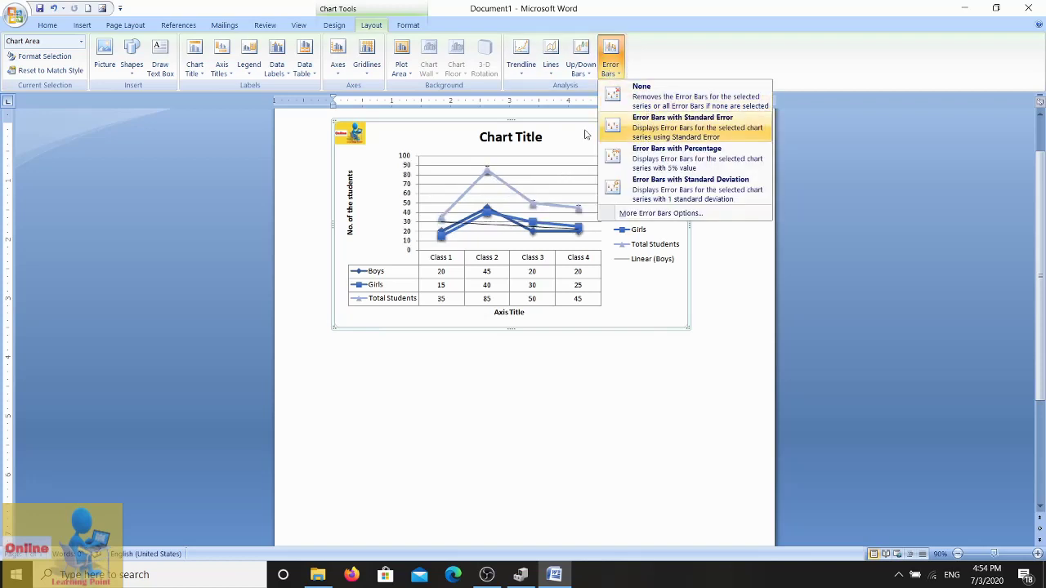
click(637, 104)
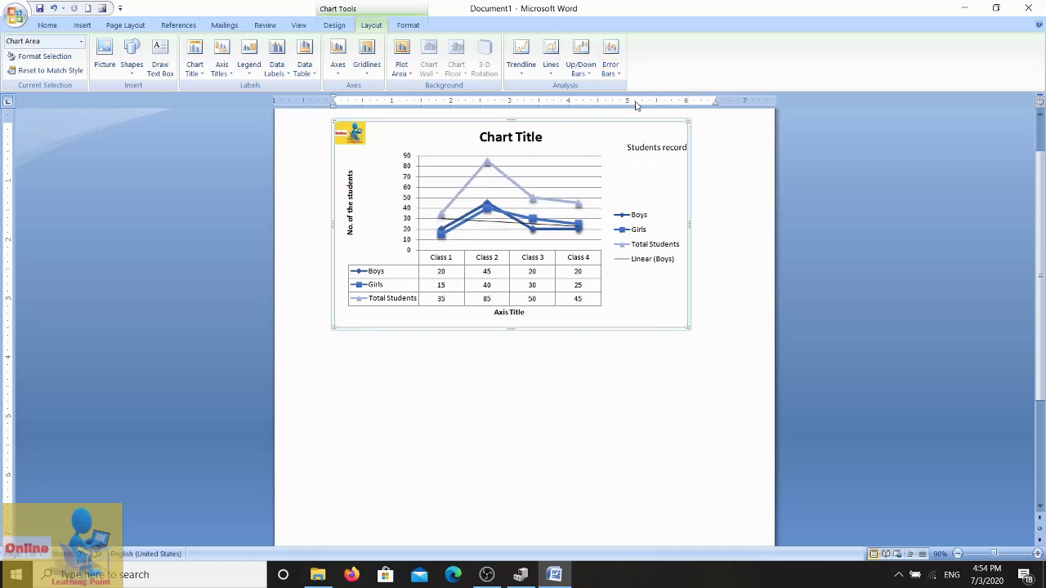
click(407, 25)
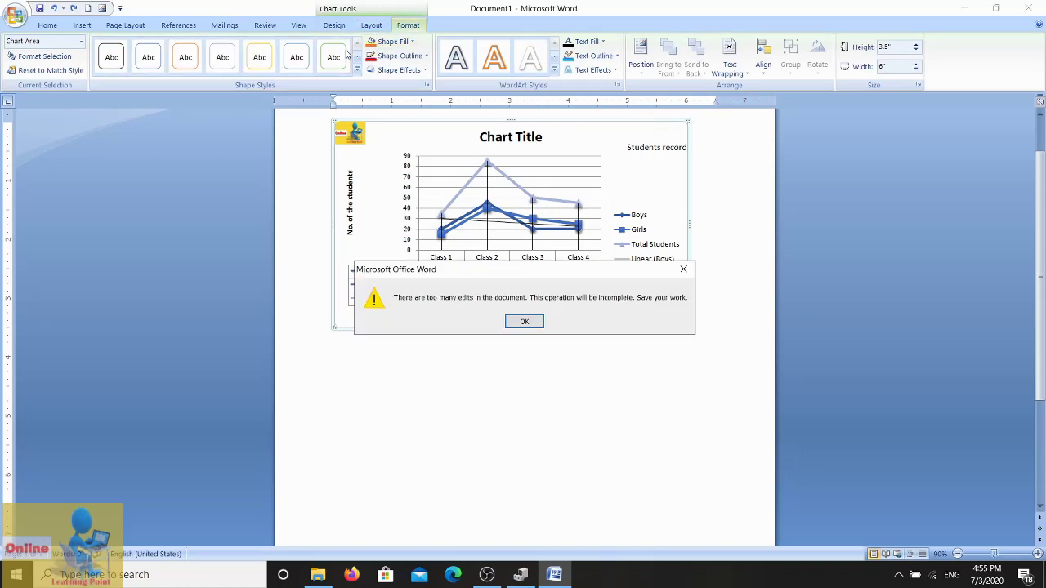
Dismiss each of the three repeated too-many-edits warning dialogs with OK
click(525, 322)
click(524, 322)
click(531, 323)
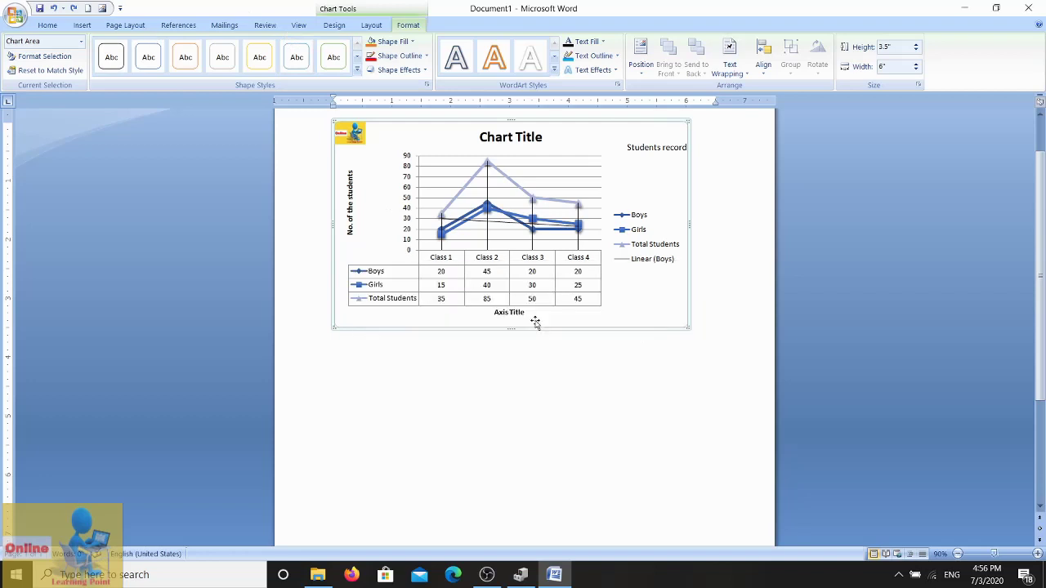
click(82, 25)
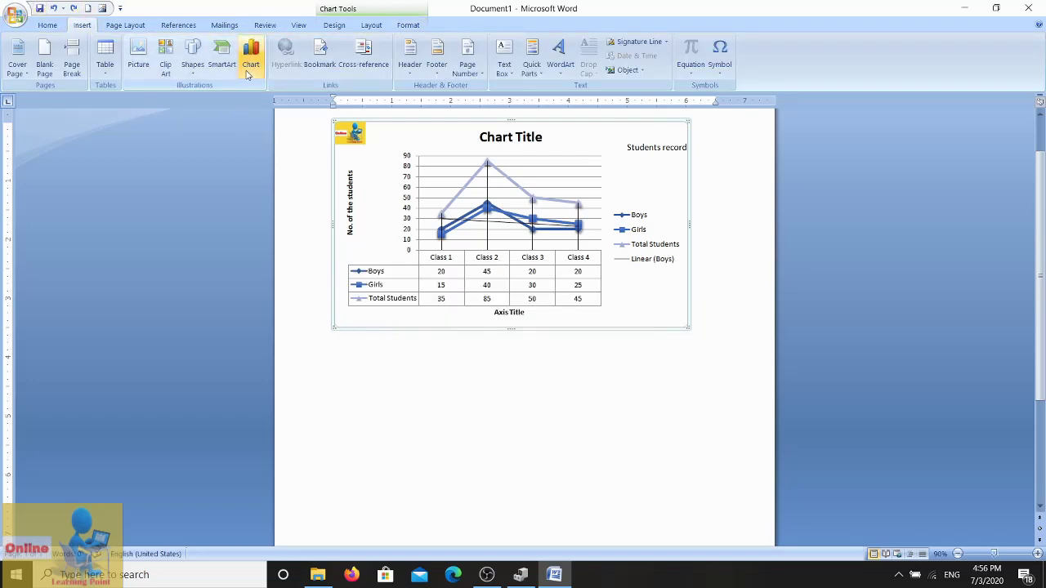